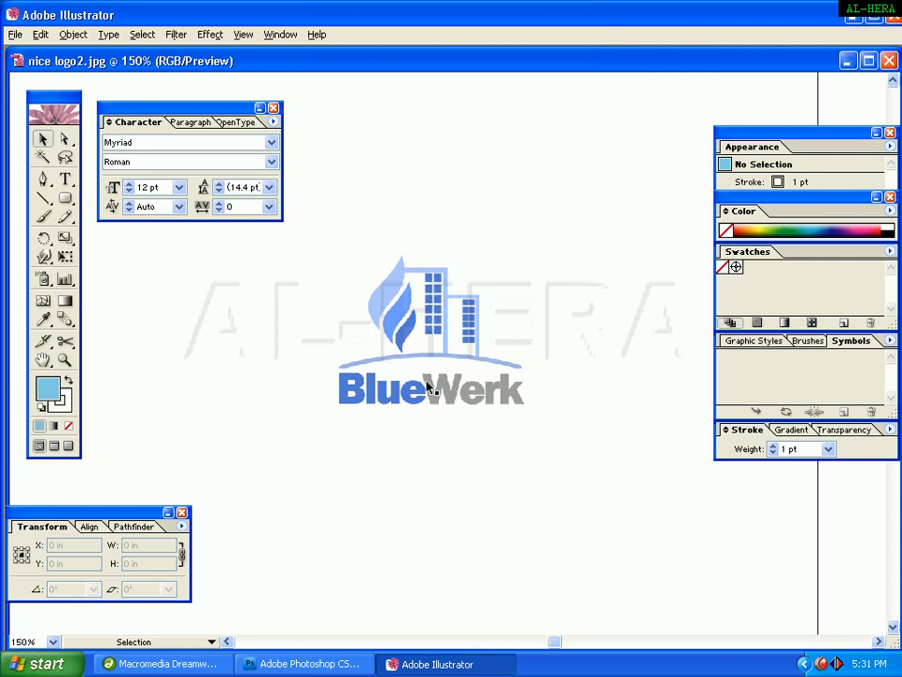
key("space")
left_click_drag(429, 407, 400, 221)
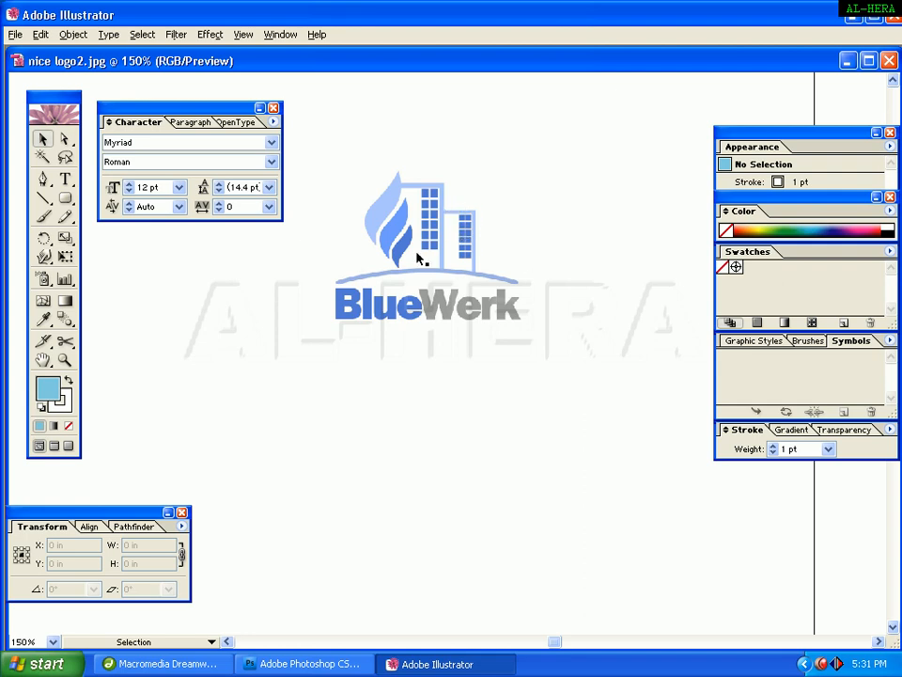
left_click(369, 298)
left_click(312, 373)
left_click(42, 178)
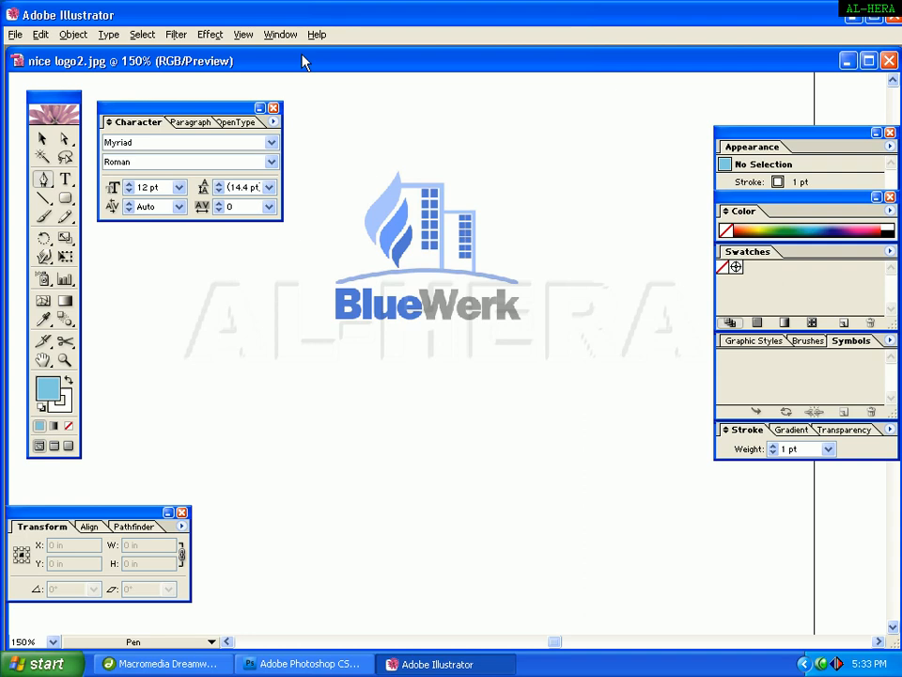
left_click(280, 34)
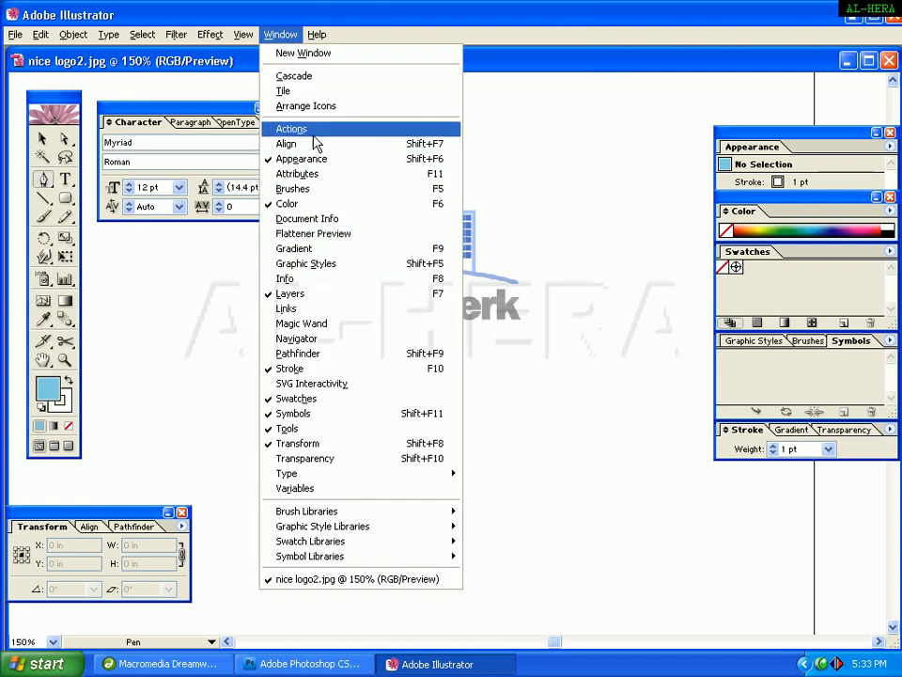
left_click(316, 400)
left_click(280, 35)
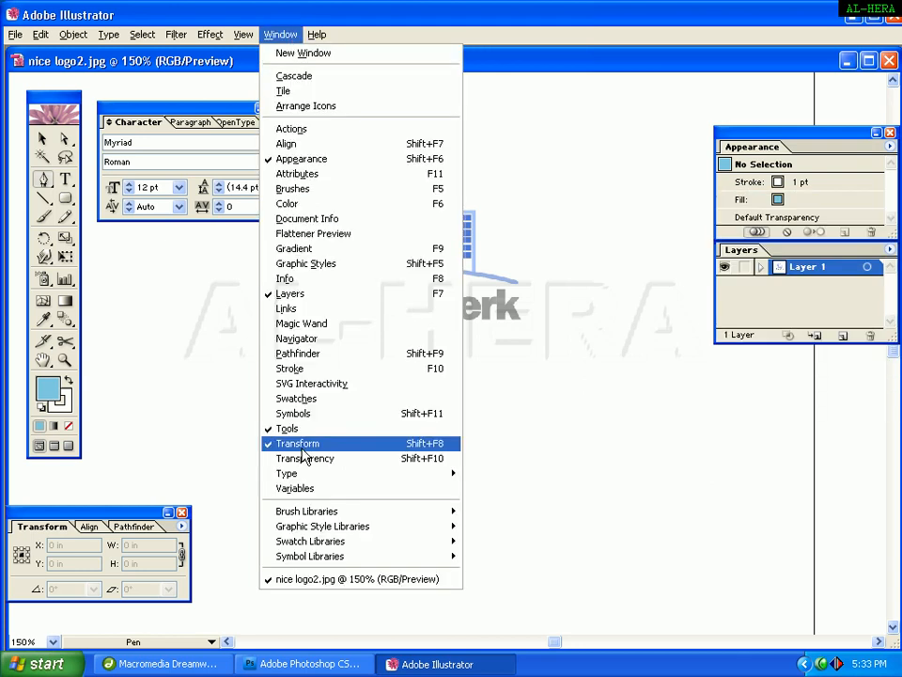
left_click(284, 401)
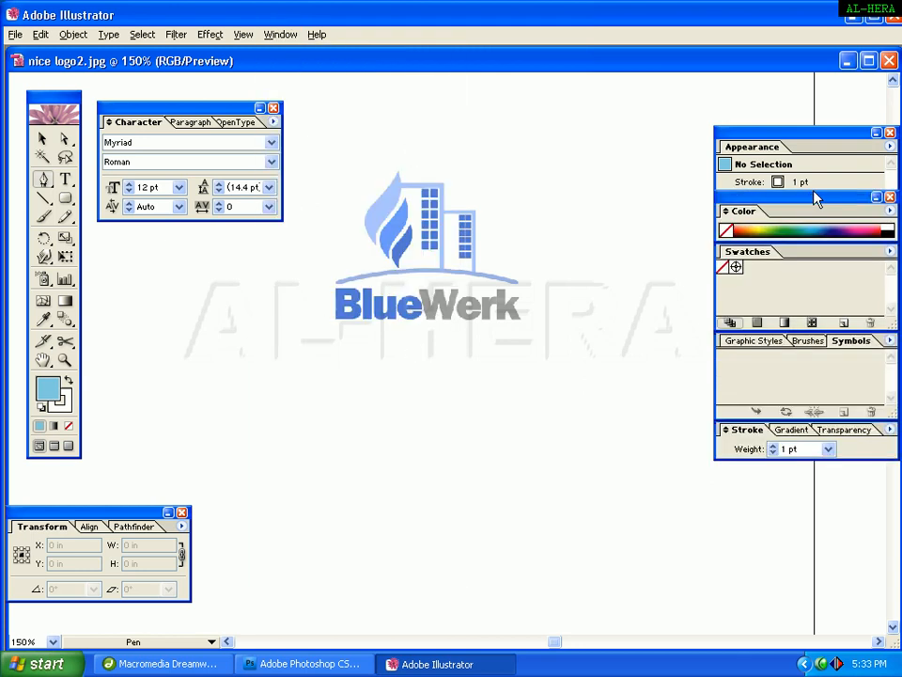
left_click_drag(810, 207, 814, 213)
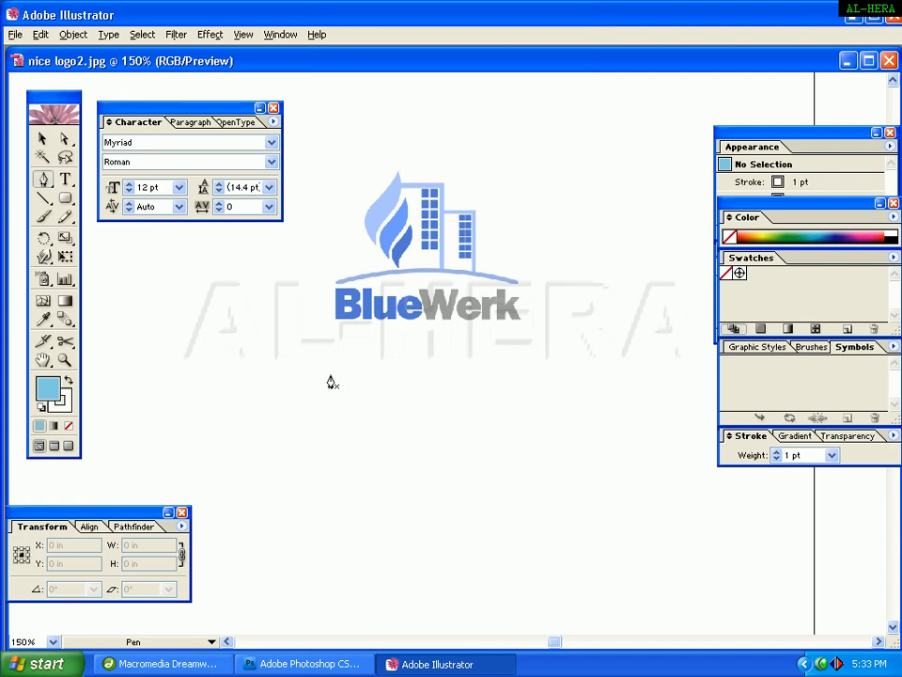
Place the leaf's bottom anchor with the Pen tool, trying and undoing curved segments above it.
left_click(338, 504)
left_click_drag(343, 448, 367, 407)
key("ctrl+z")
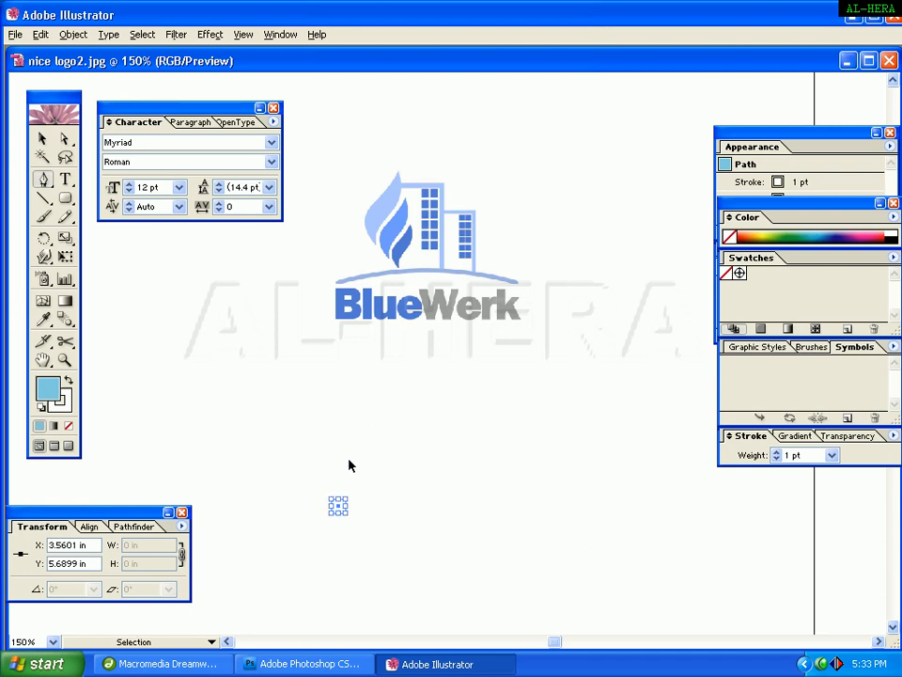
key("p")
left_click_drag(339, 457, 371, 434)
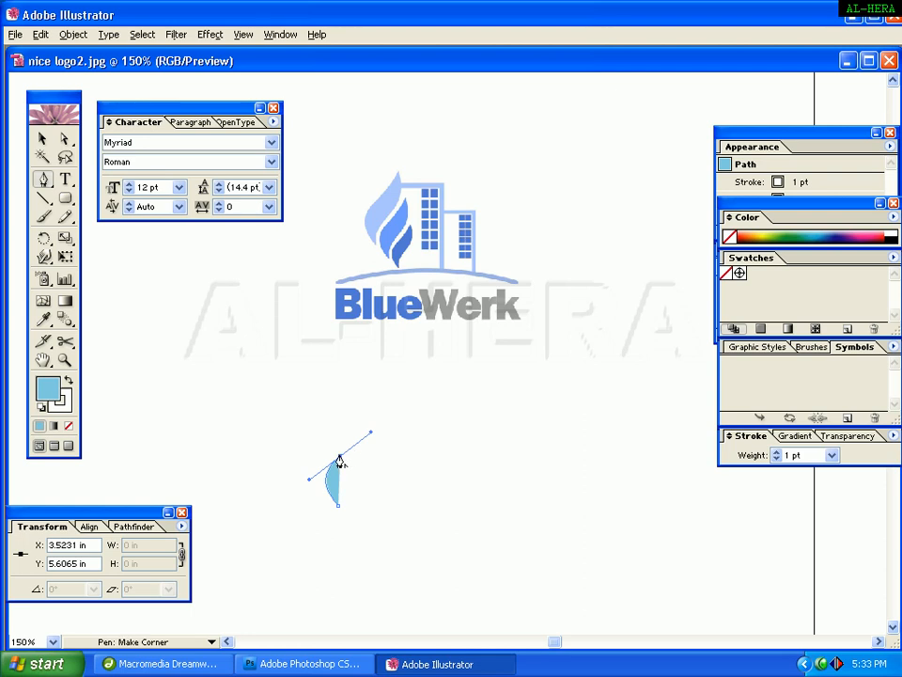
key("ctrl+z")
Curve the path up to a pointed tip and back down to the bottom anchor, closing a leaf shape, then deselect it.
left_click_drag(341, 458, 401, 375)
left_click(357, 458)
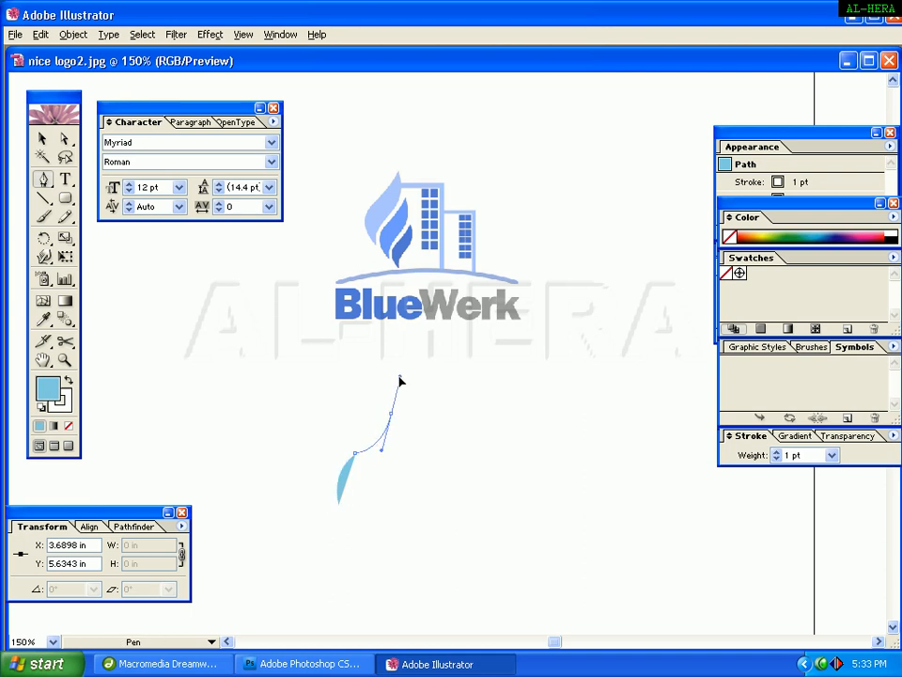
left_click(391, 419)
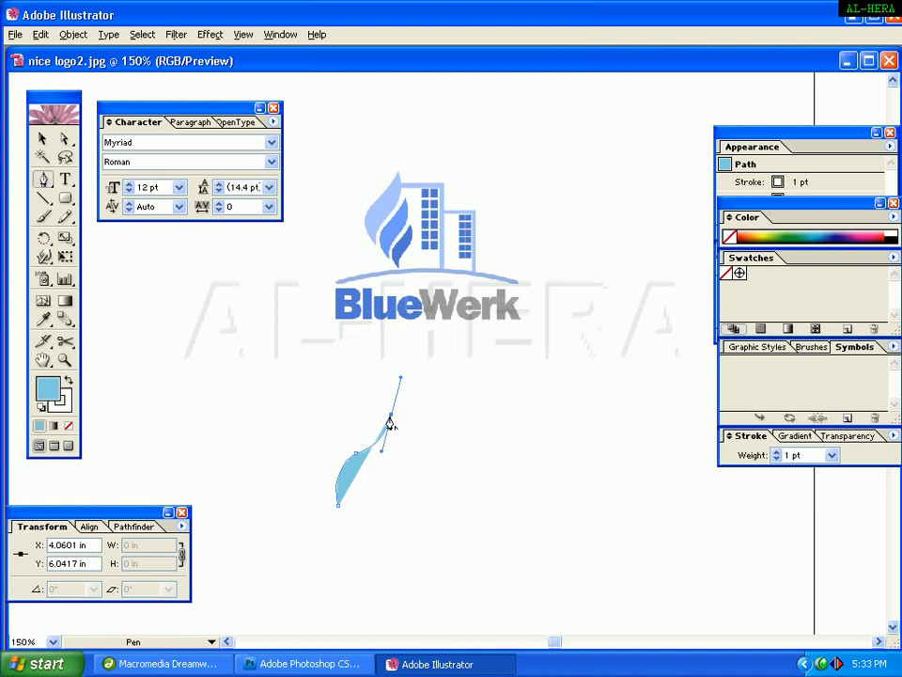
left_click(390, 420)
left_click_drag(372, 481, 345, 507)
left_click(342, 505)
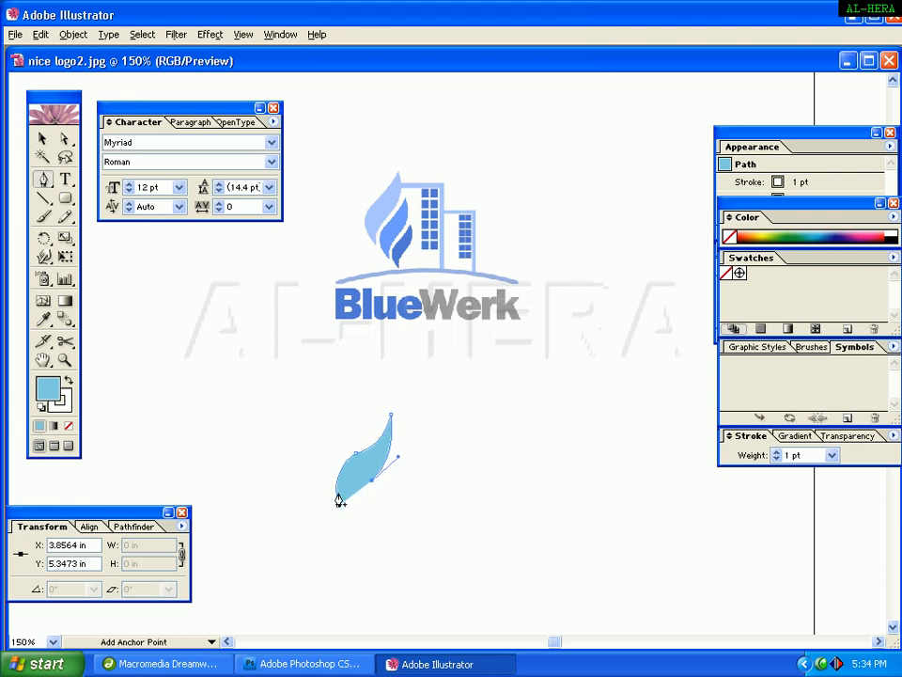
left_click_drag(338, 508, 333, 527)
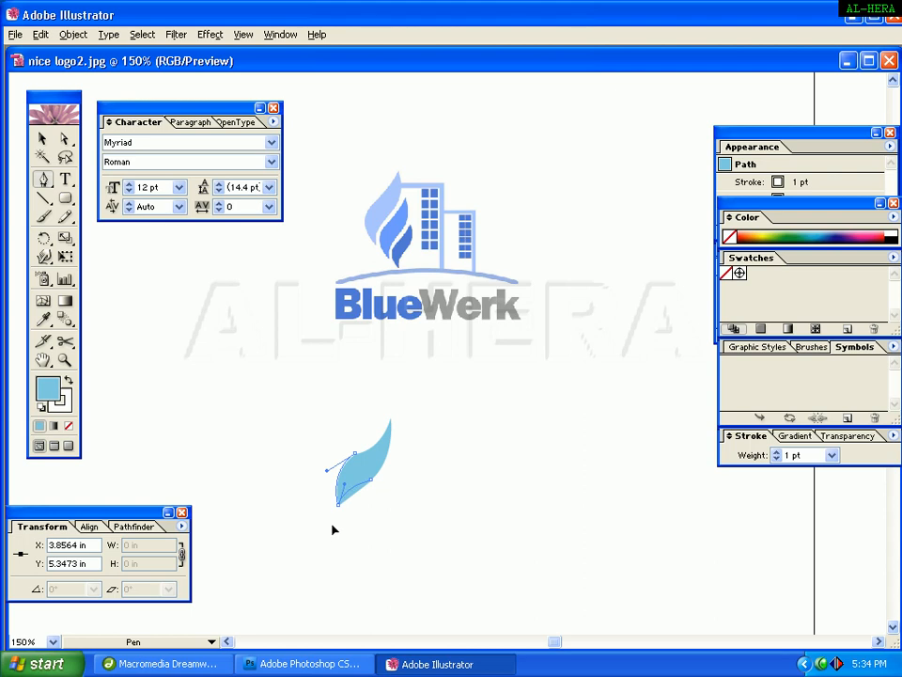
key("ctrl+z")
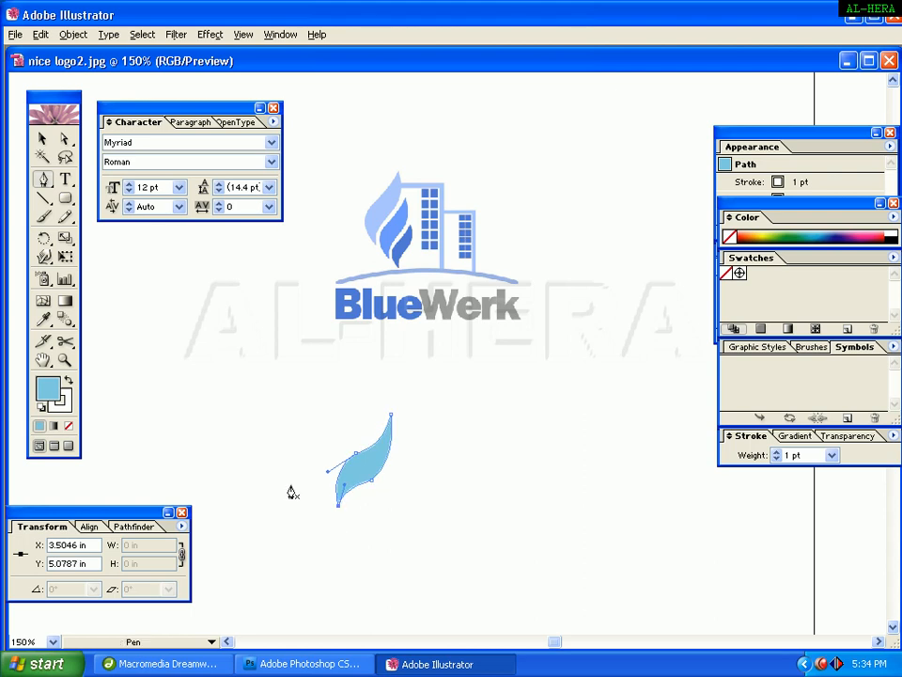
left_click(43, 138)
left_click(393, 552)
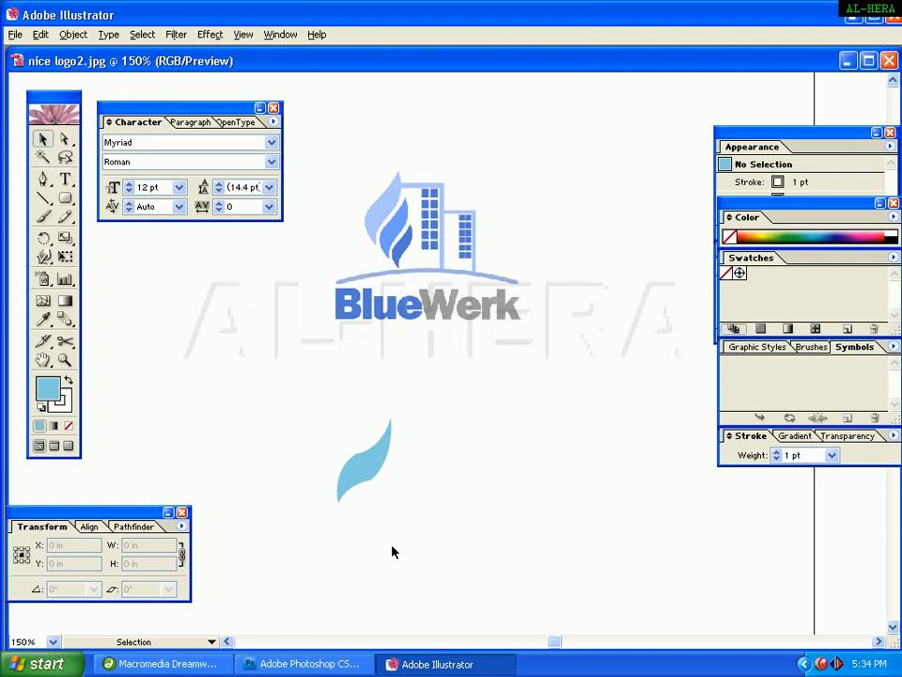
Zoom in on the leaf and drag the lower right anchor's direction handle outward to widen the leaf's curve.
left_click_drag(369, 465, 336, 447)
left_click(404, 485)
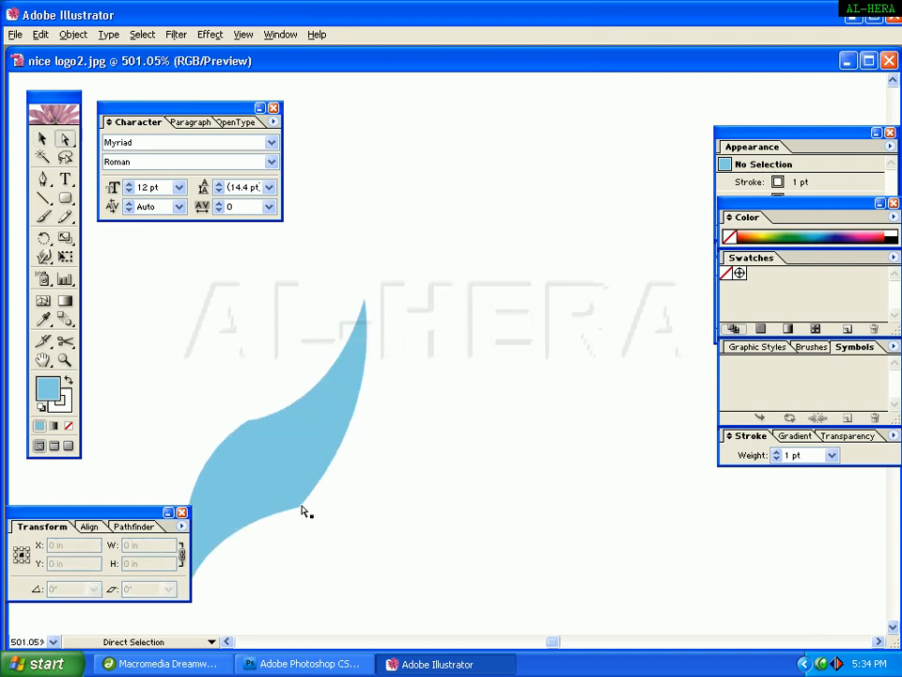
left_click(42, 138)
key("space")
left_click_drag(278, 467, 320, 439)
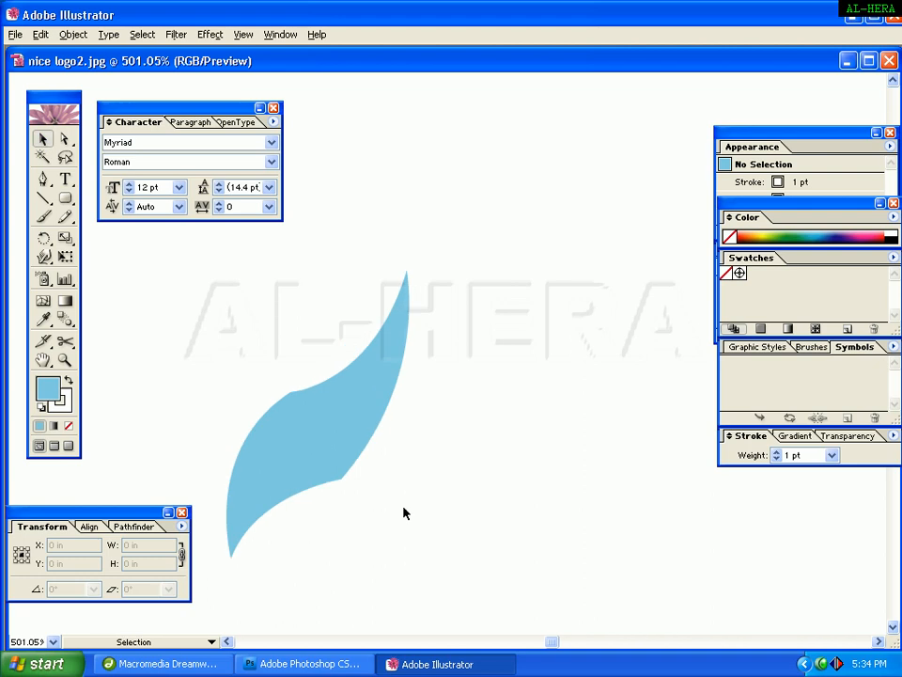
left_click(344, 479)
left_click(459, 479)
left_click(64, 139)
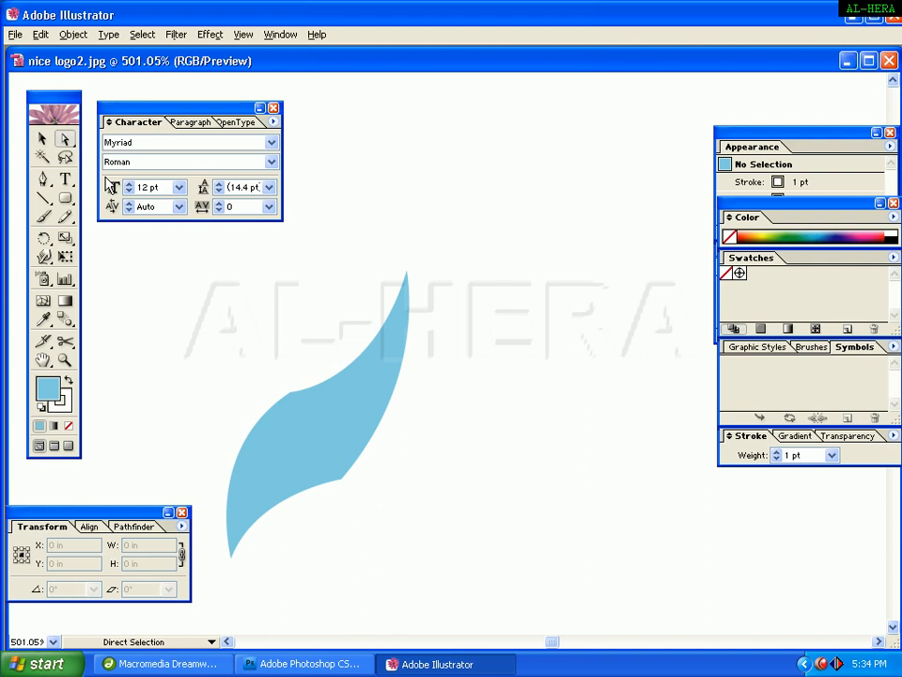
left_click_drag(364, 507, 340, 448)
left_click(364, 484)
left_click_drag(375, 498, 329, 440)
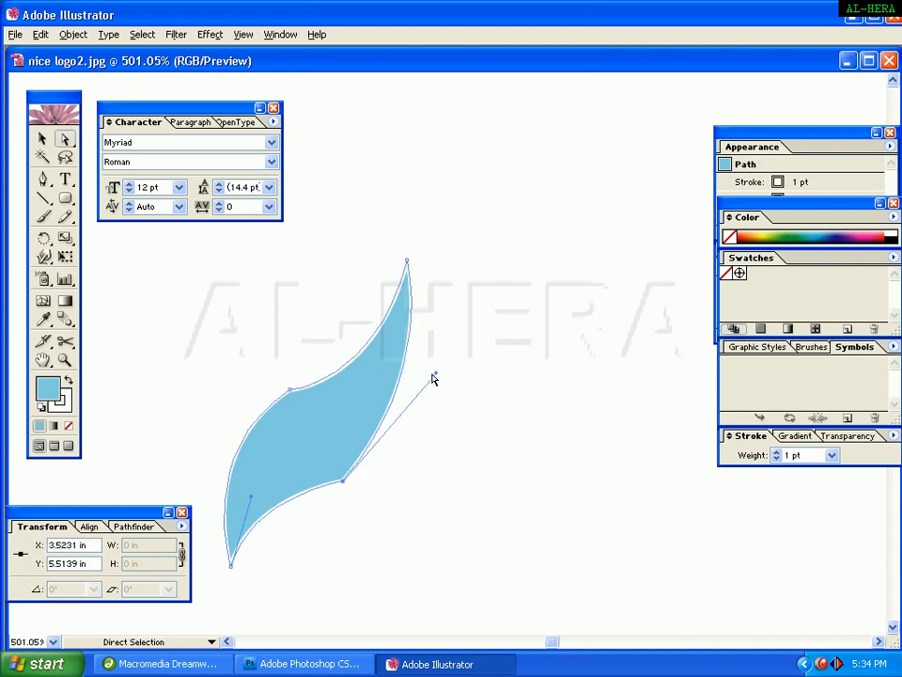
left_click_drag(435, 377, 476, 369)
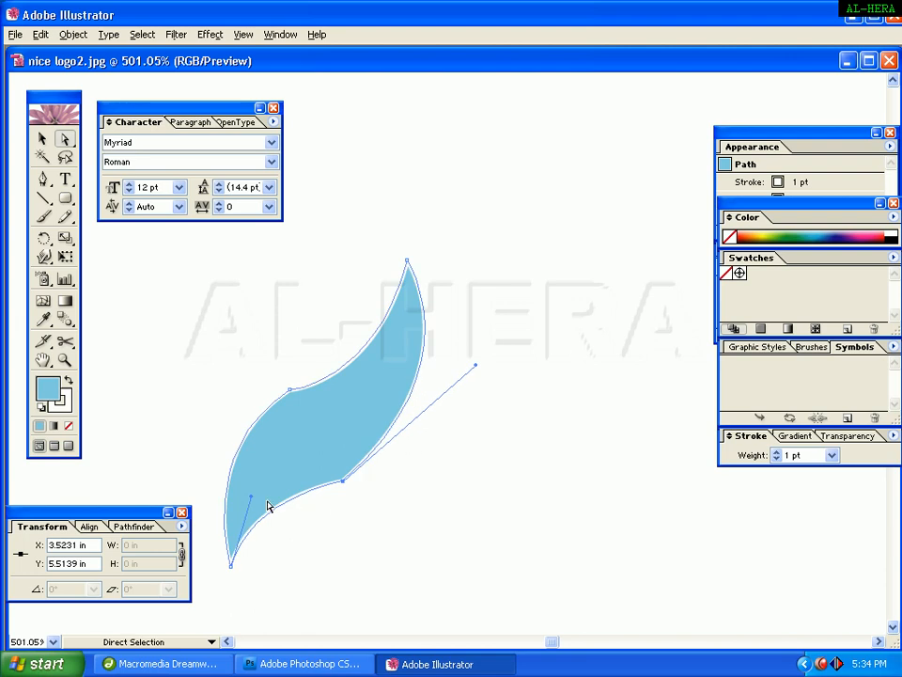
Fine-tune both handles of the lower anchor to smooth the leaf's lower edge.
mouse_move(252, 501)
left_mouse_down()
mouse_move(271, 465)
mouse_move(263, 504)
mouse_move(250, 502)
left_mouse_up()
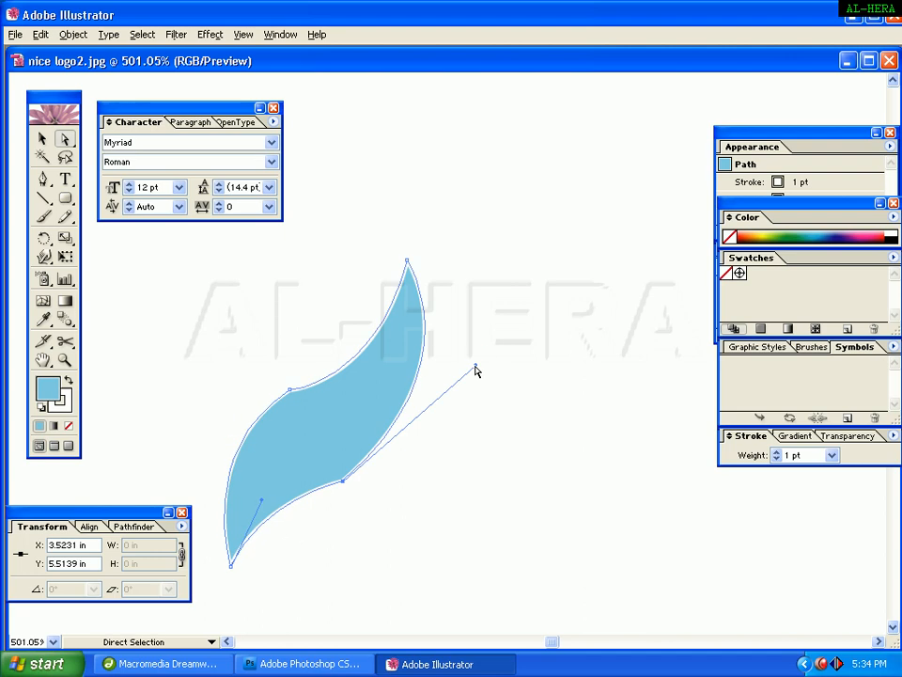
left_click_drag(477, 371, 485, 355)
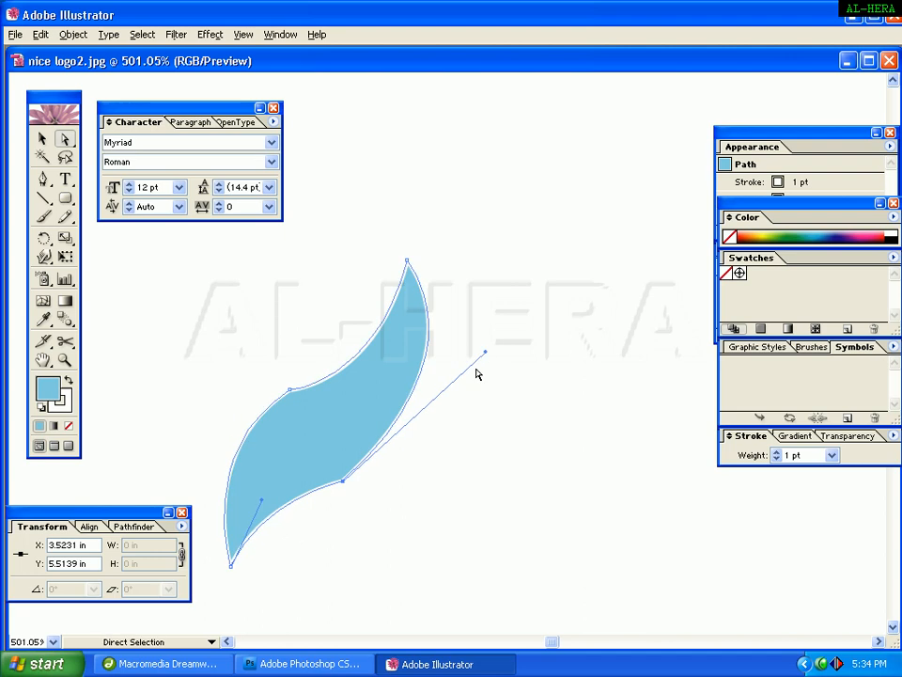
left_click(283, 393)
left_click(318, 430)
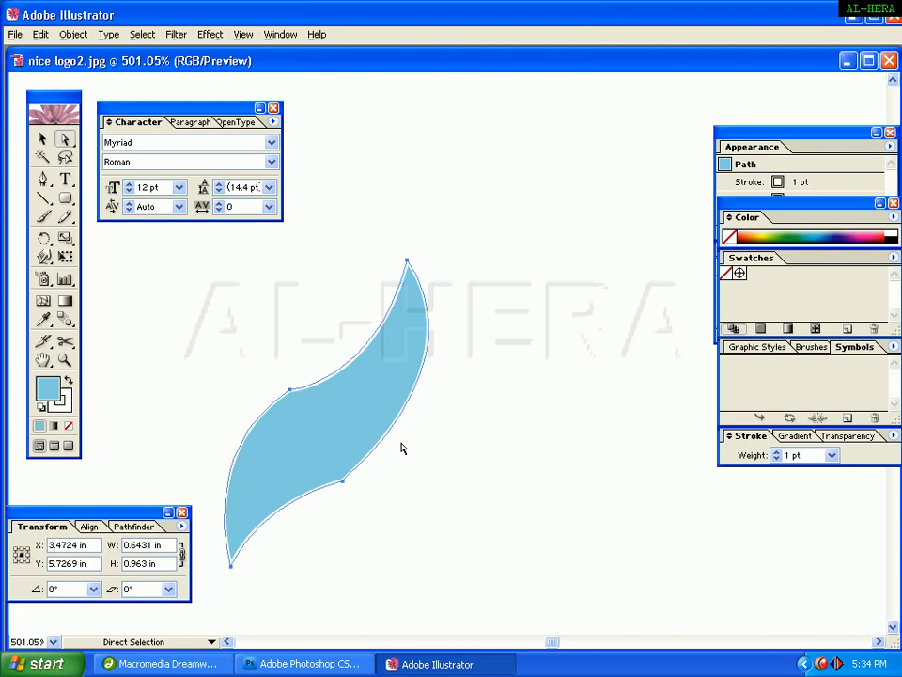
Reshape the leaf's upper edge by adjusting both direction handles of the upper left anchor, then deselect everything.
left_click_drag(453, 431, 370, 367)
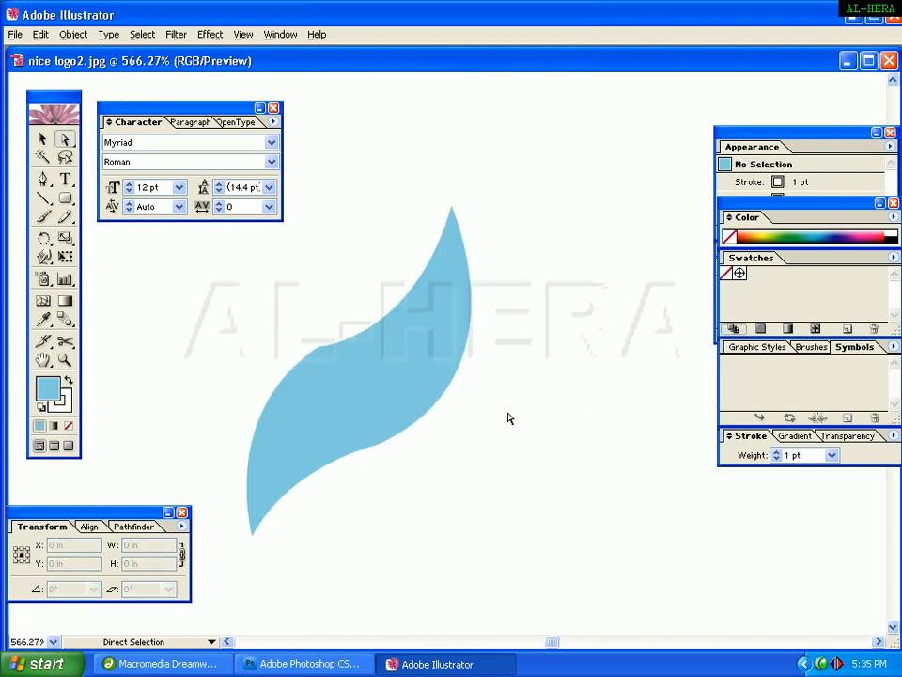
left_click(352, 419)
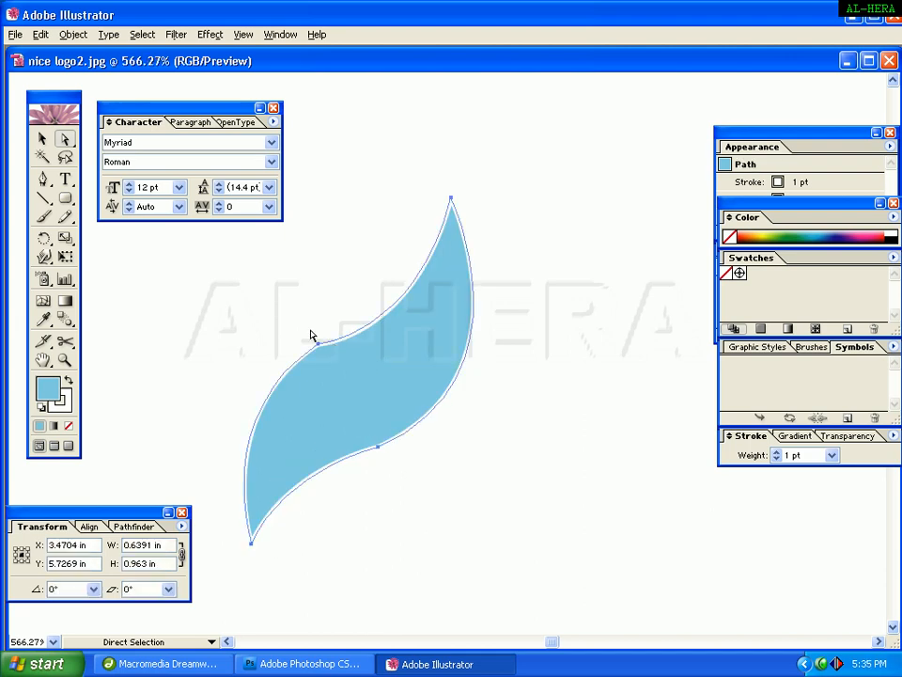
left_click_drag(290, 313, 332, 387)
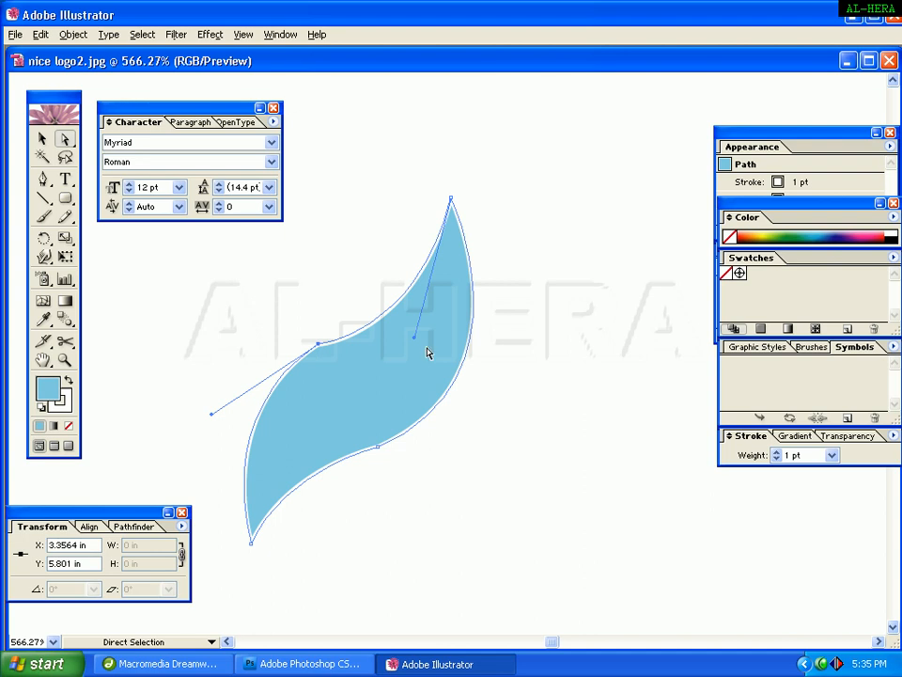
left_click_drag(211, 419, 216, 425)
left_click(254, 355)
left_click(336, 375)
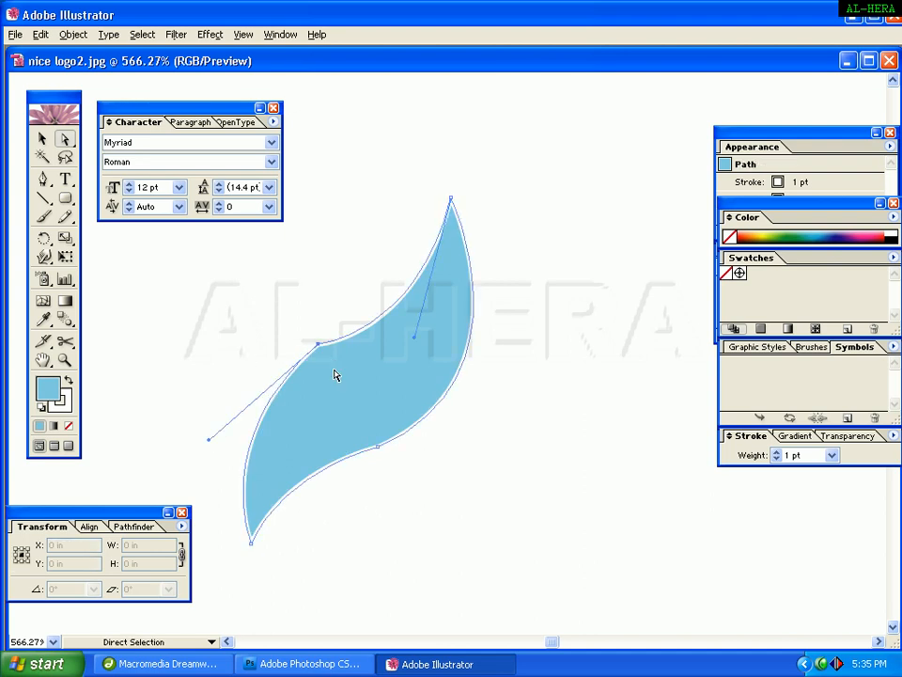
left_click_drag(414, 336, 447, 306)
left_click(363, 263)
left_click(329, 346)
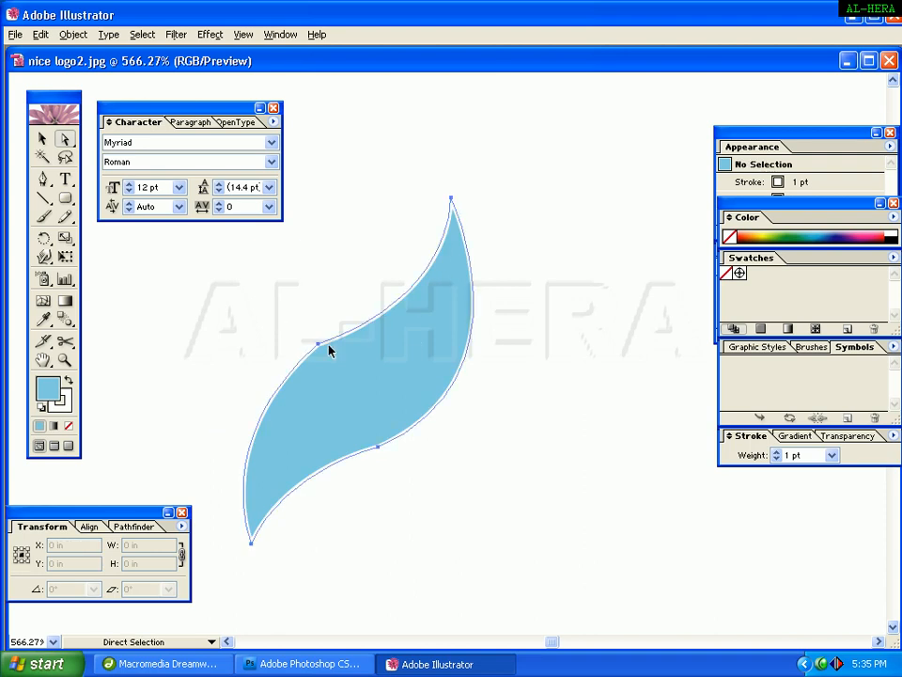
key("ctrl+shift+a")
Zoom out to view the leaf beside the BlueWerk logo and open the Layers panel.
key("ctrl+minus")
key("ctrl+minus")
key("ctrl+minus")
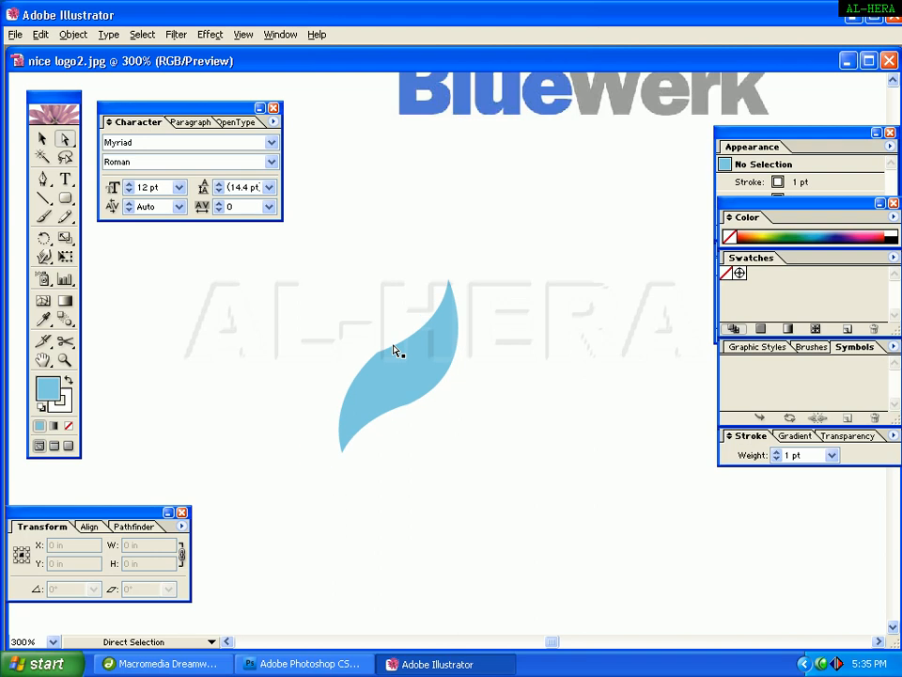
left_click_drag(394, 350, 375, 383)
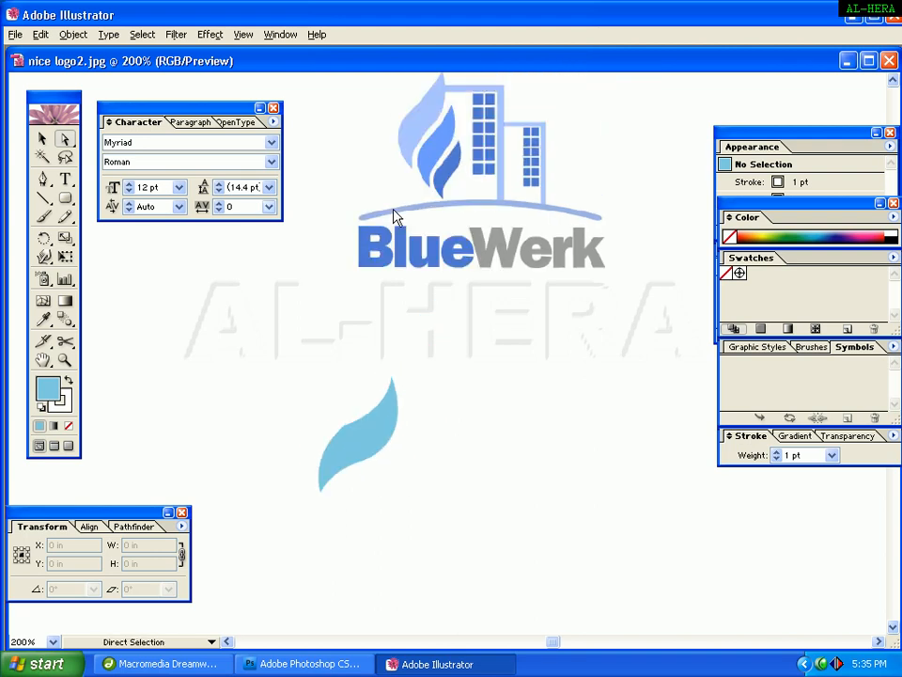
left_click(43, 139)
key("F7")
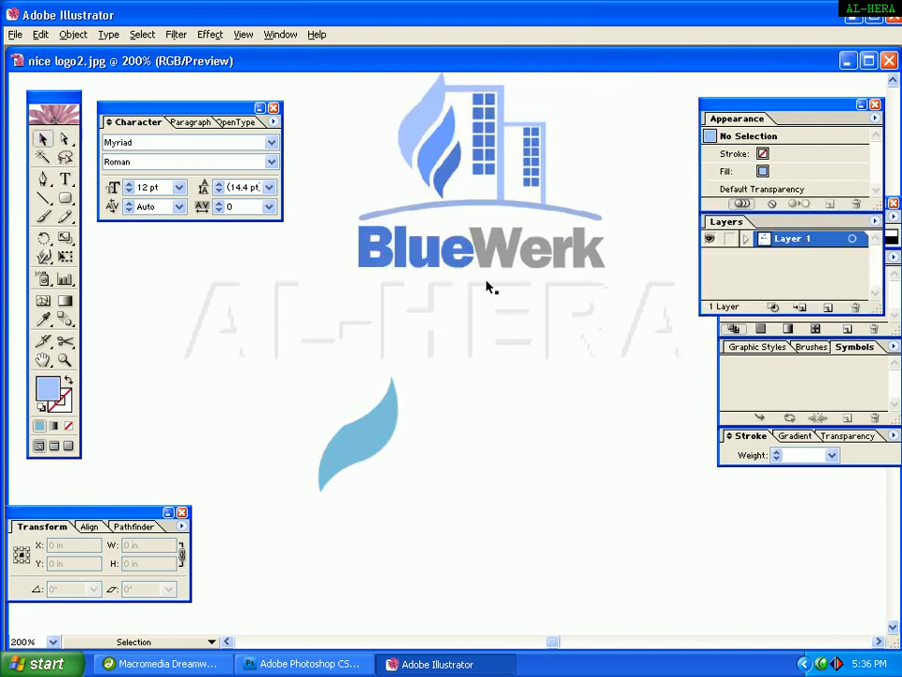
left_click(419, 131)
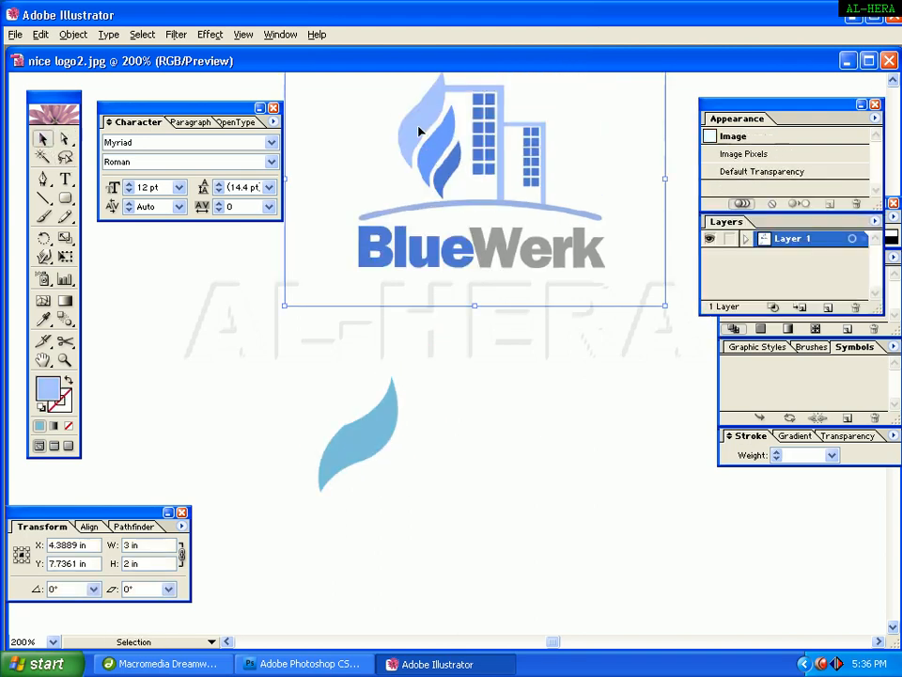
left_click(247, 308)
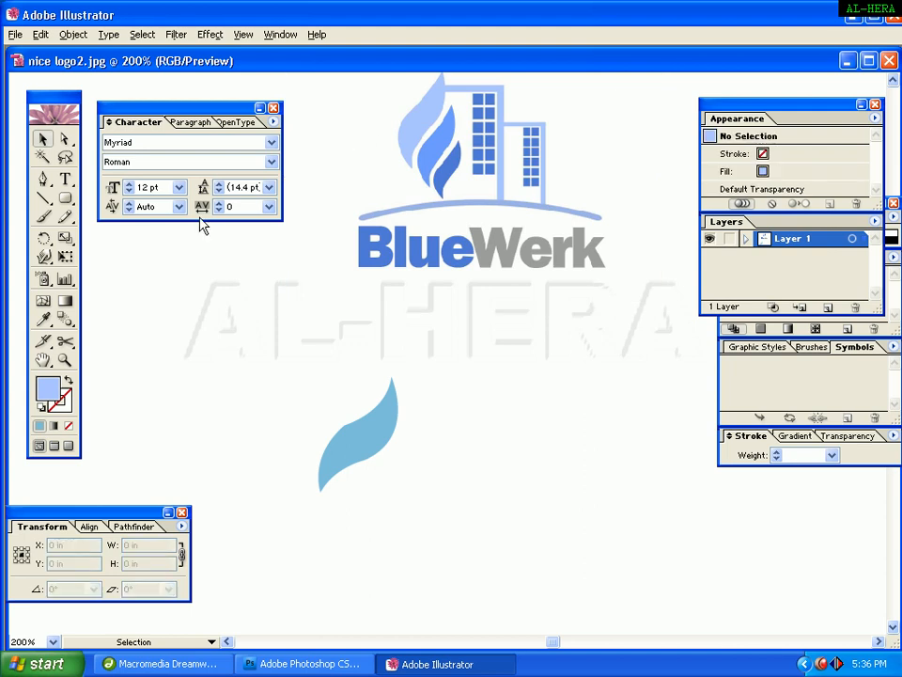
Pick the Eyedropper and open the fill's Color Picker, selecting the ABC5FD hex value before confirming.
left_click(42, 319)
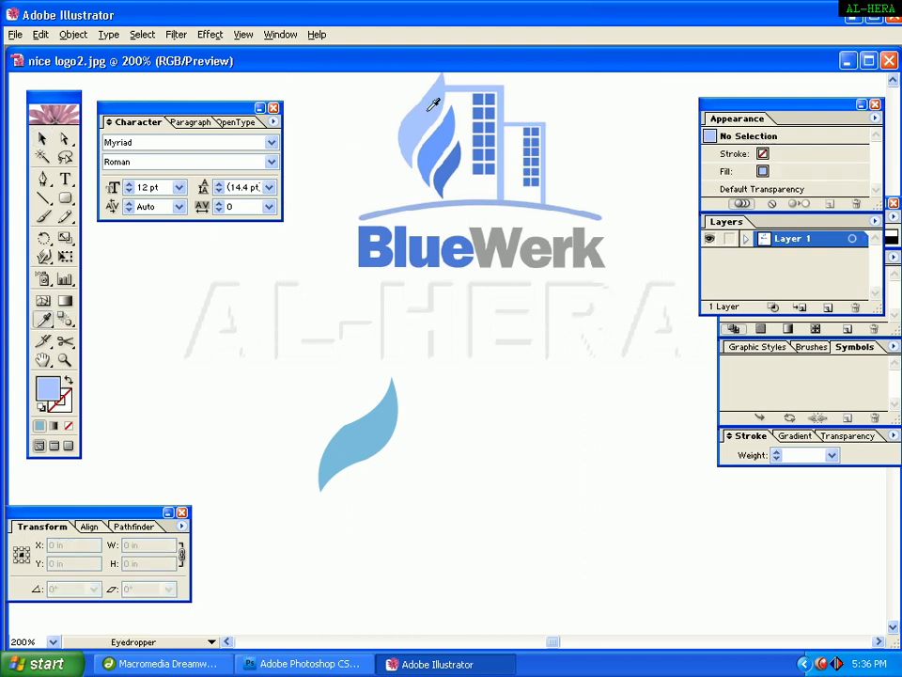
double_click(49, 392)
double_click(560, 425)
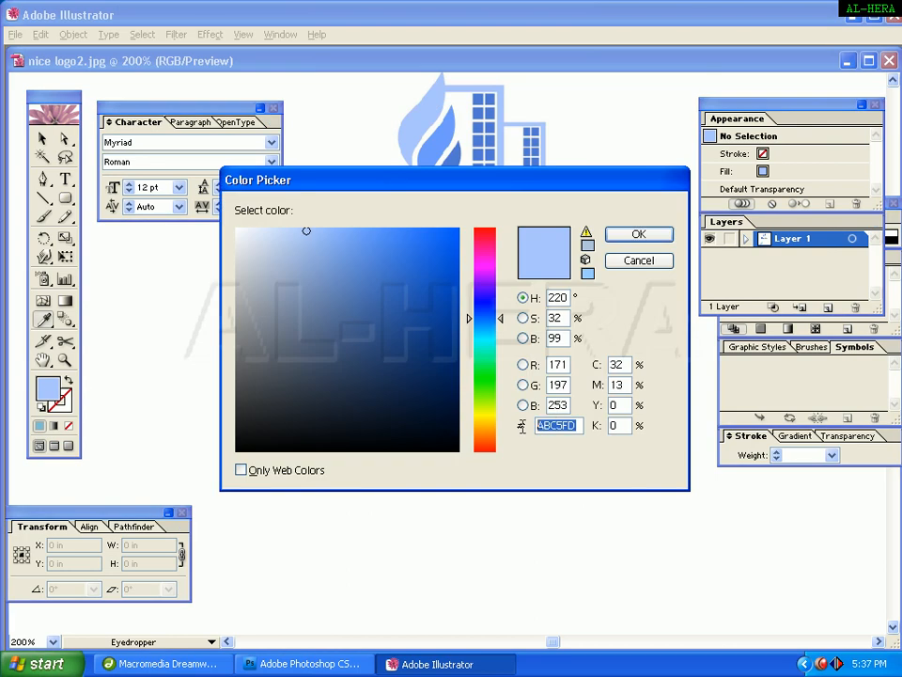
left_click(637, 235)
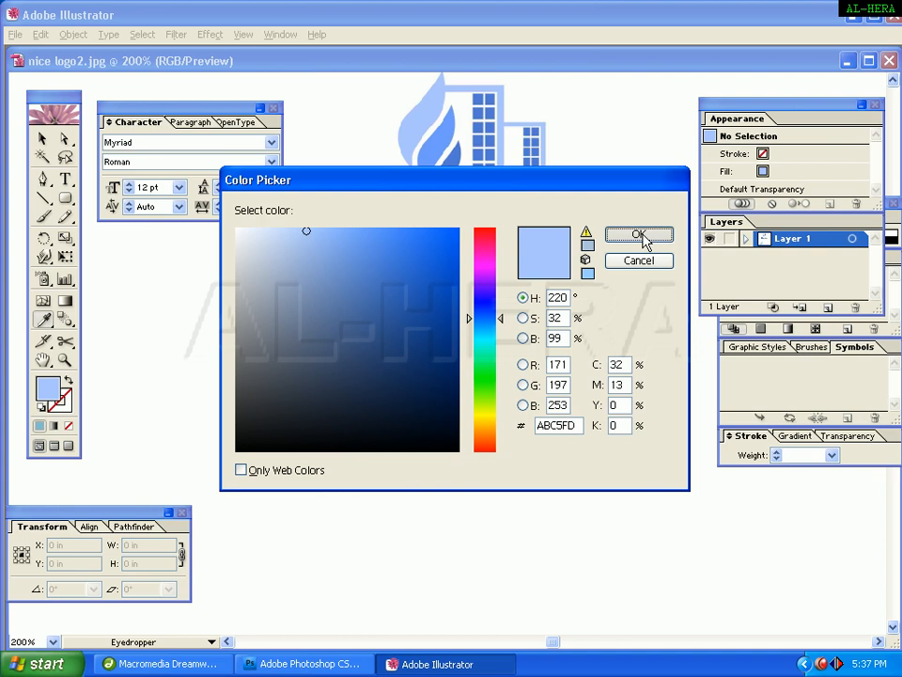
Select the leaf and set its fill colour to hex ABC5FD.
left_click(43, 138)
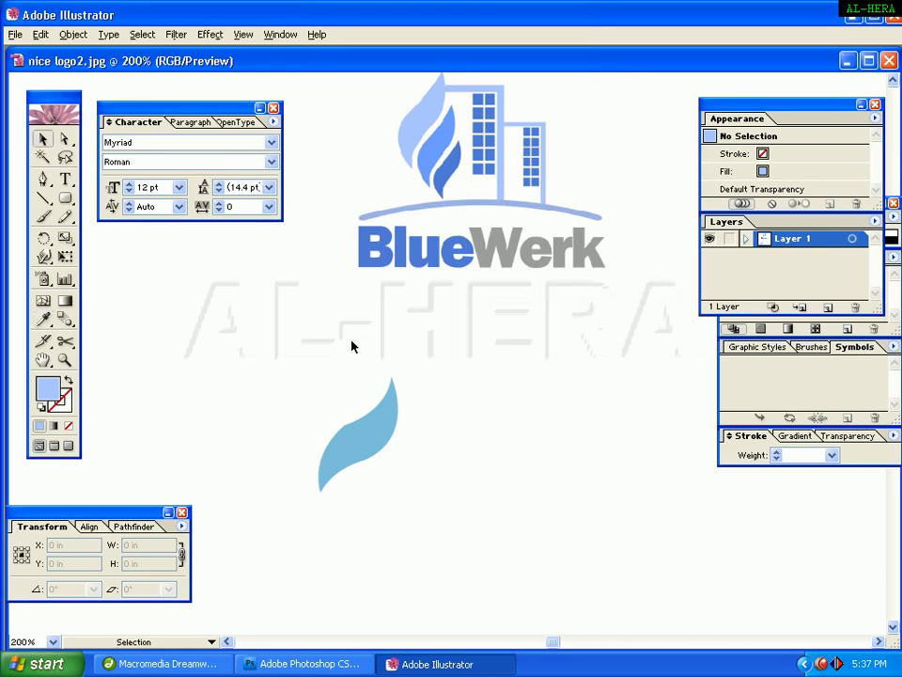
left_click(362, 433)
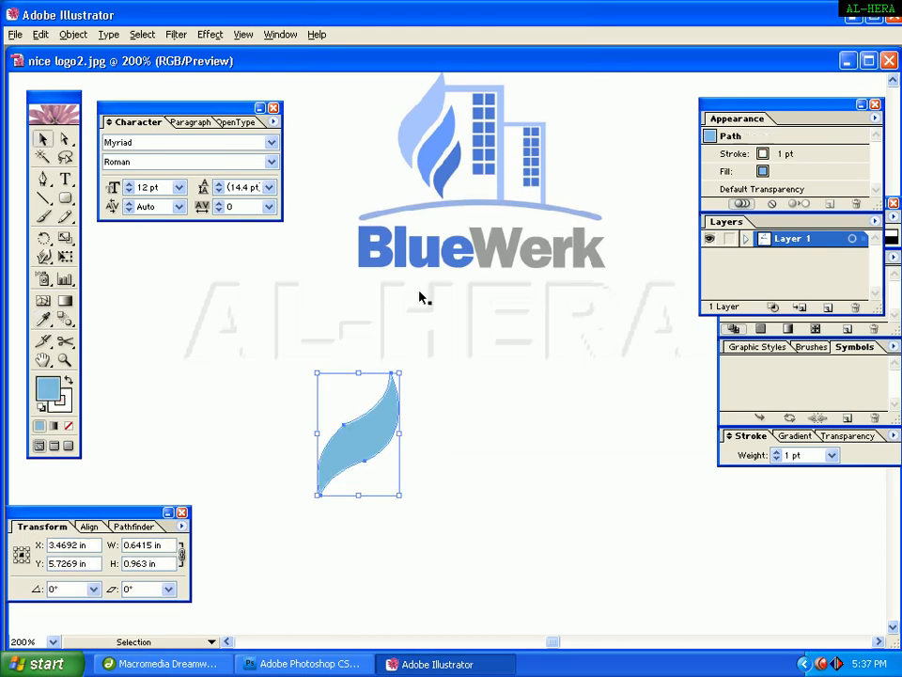
double_click(49, 389)
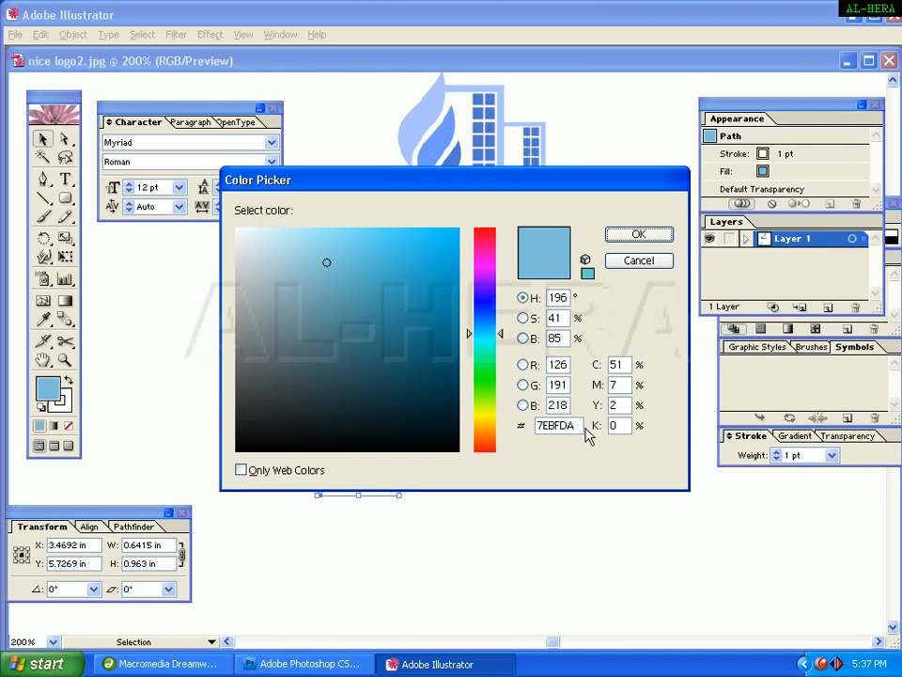
left_click_drag(588, 426, 532, 424)
type("ABC5FD")
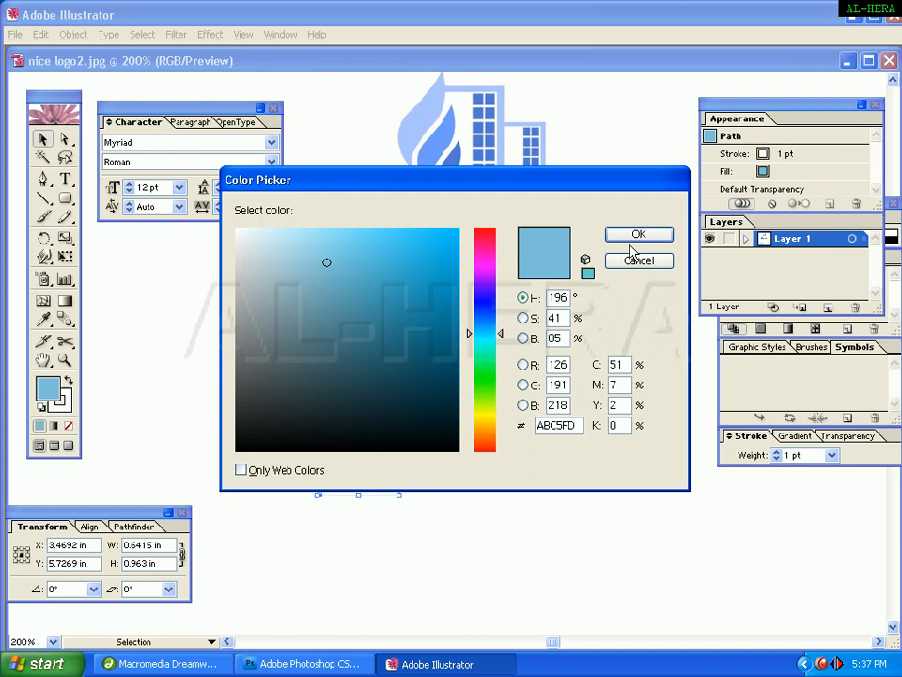
left_click(630, 236)
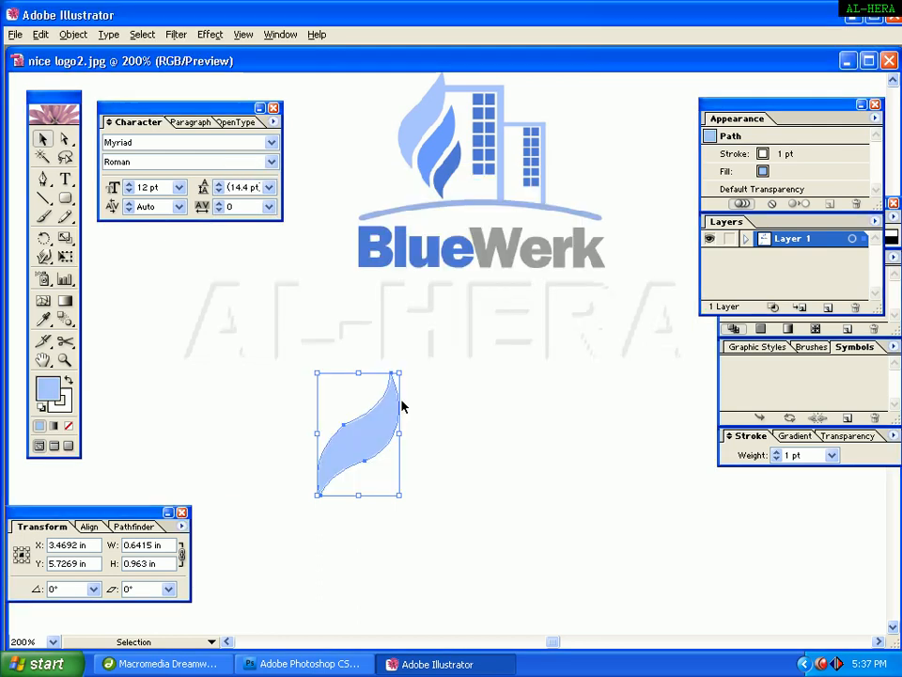
Scale the leaf down and place a smaller copy of it just to its lower right.
left_click(388, 430)
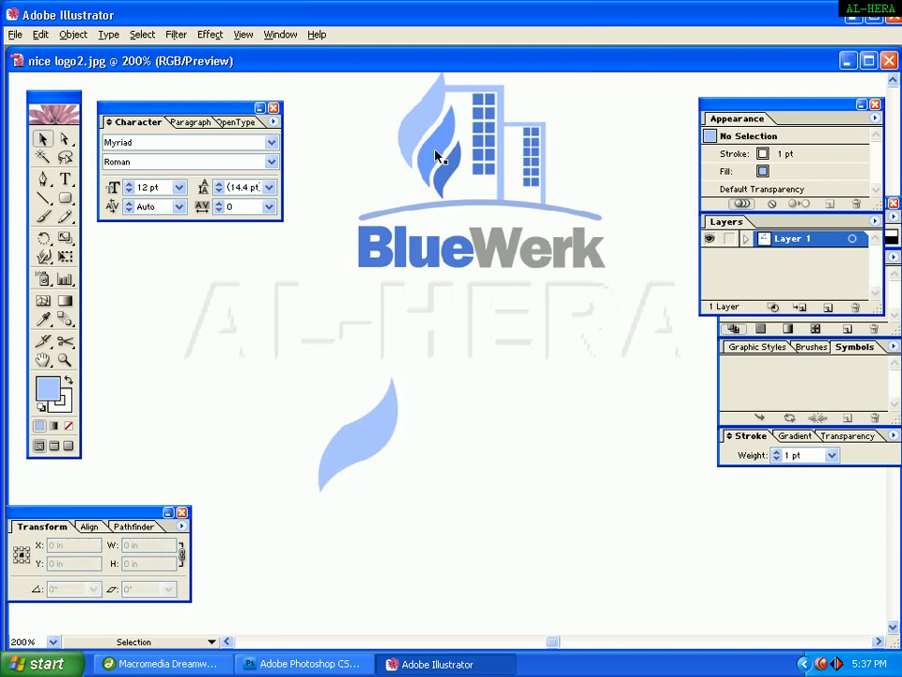
left_click(358, 451)
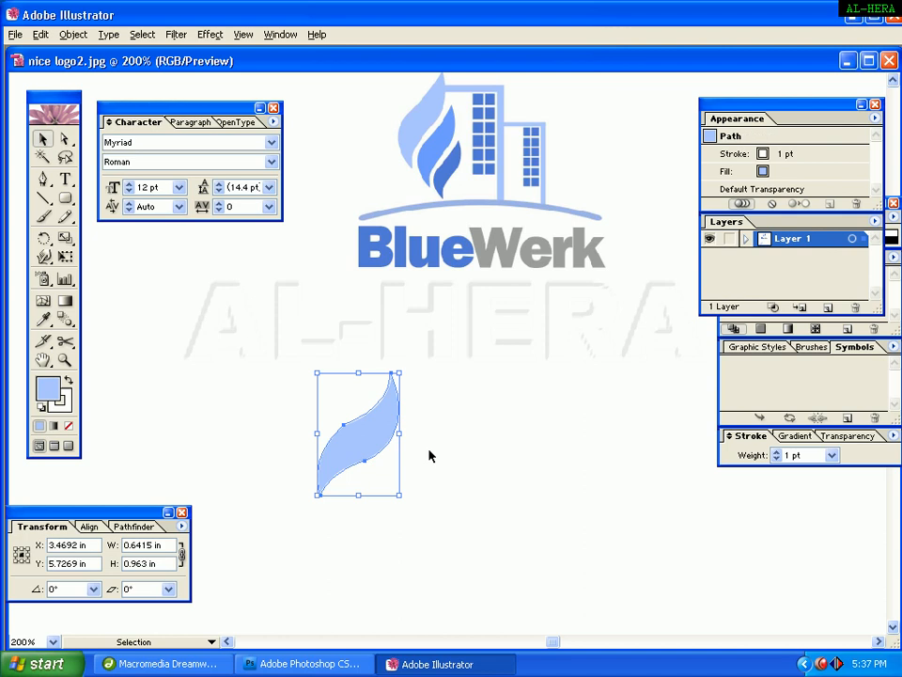
left_click_drag(399, 373, 389, 389)
left_click(391, 434)
left_click(372, 437)
left_click_drag(372, 437, 407, 419)
left_click(454, 424)
left_click(410, 453)
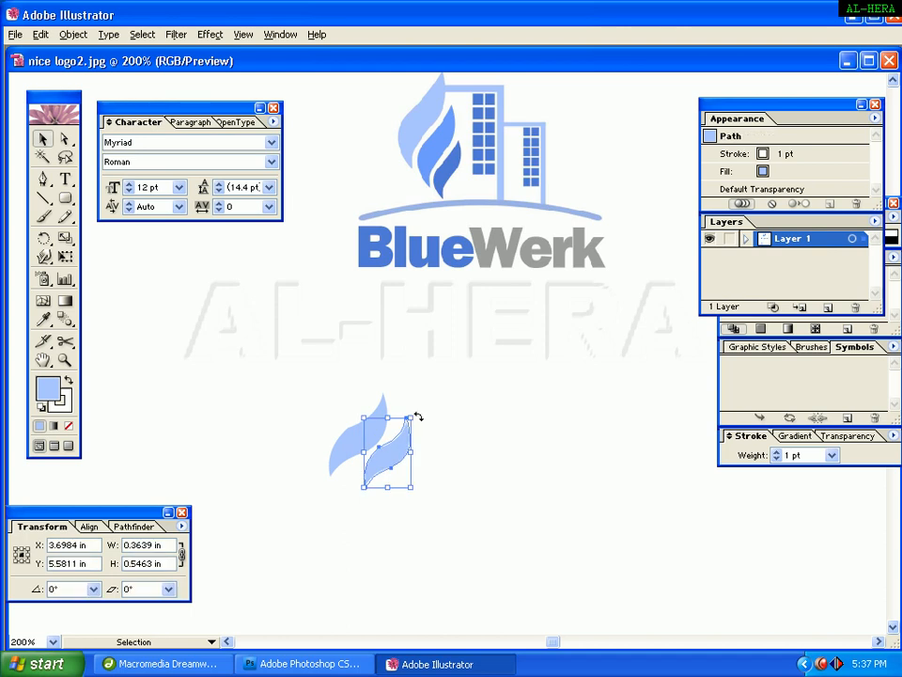
Rotate the copied leaf slightly to tilt it and nudge it into position beside the first leaf.
left_click_drag(419, 417, 428, 423)
left_click(437, 428)
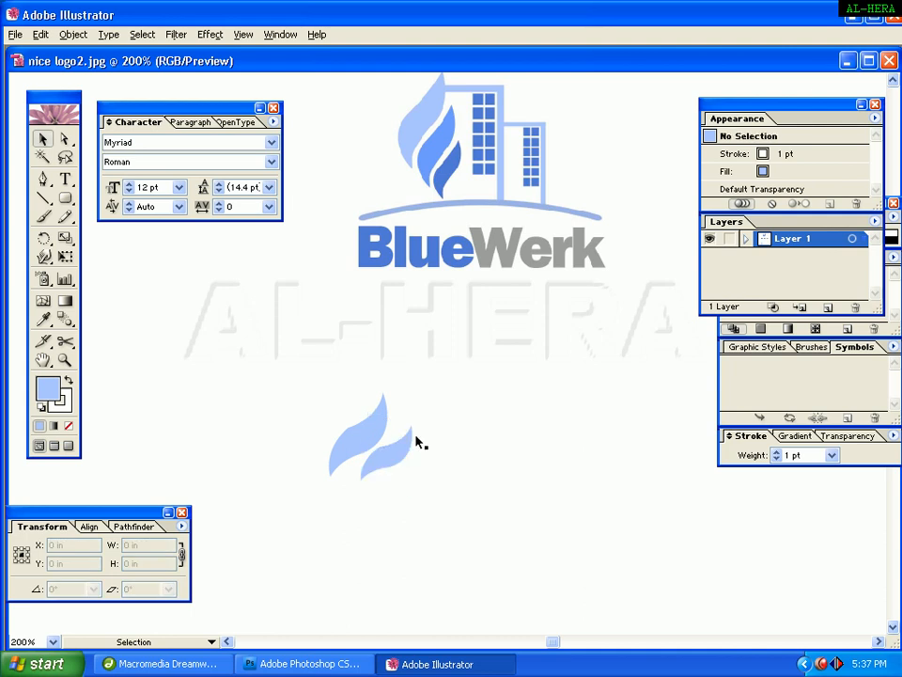
left_click(414, 440)
left_click(420, 420)
left_click(420, 432)
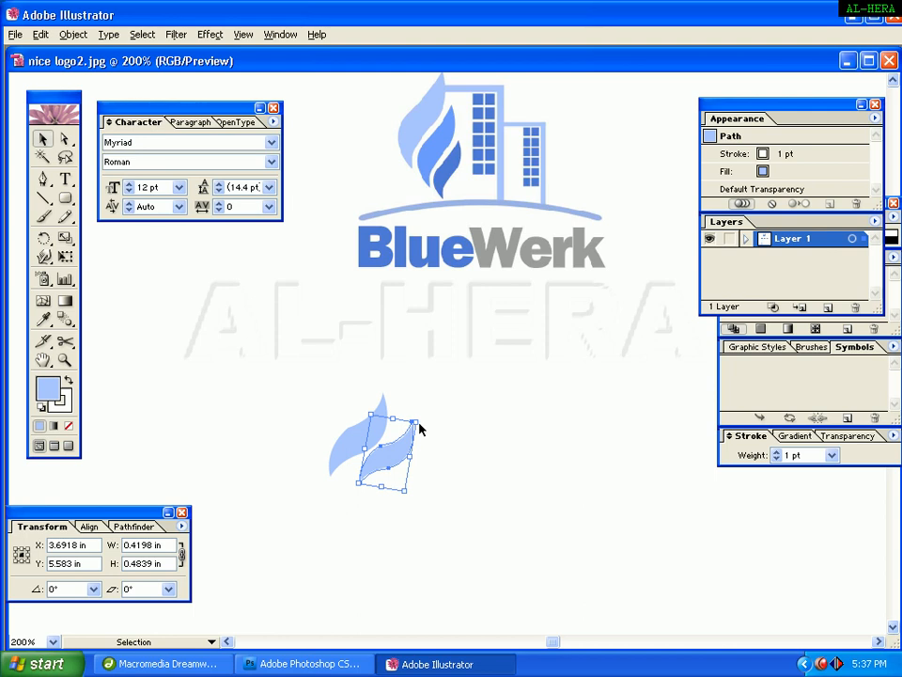
left_click_drag(423, 427, 416, 414)
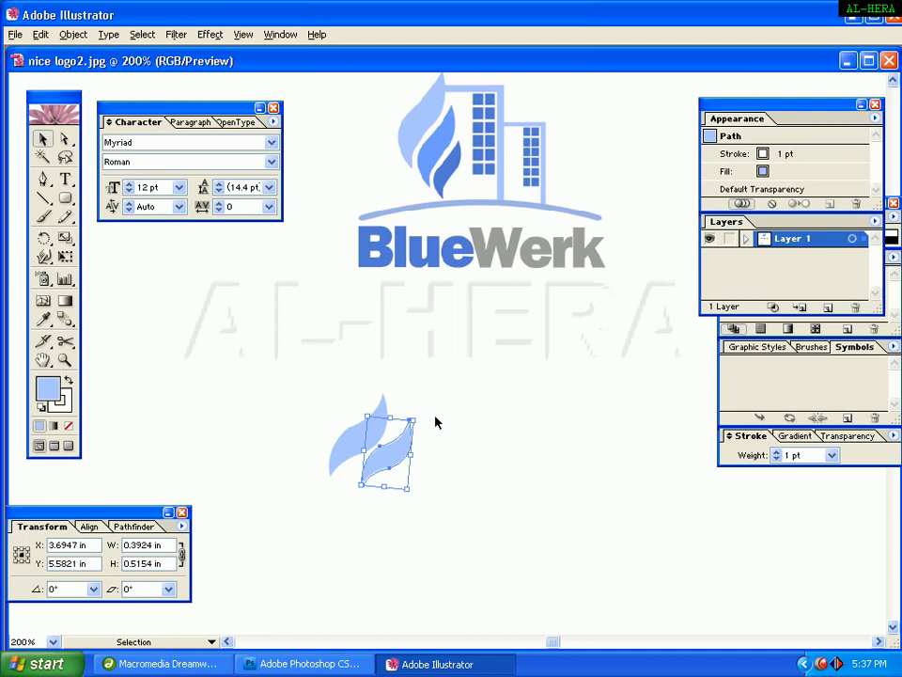
left_click(435, 421)
left_click(397, 451)
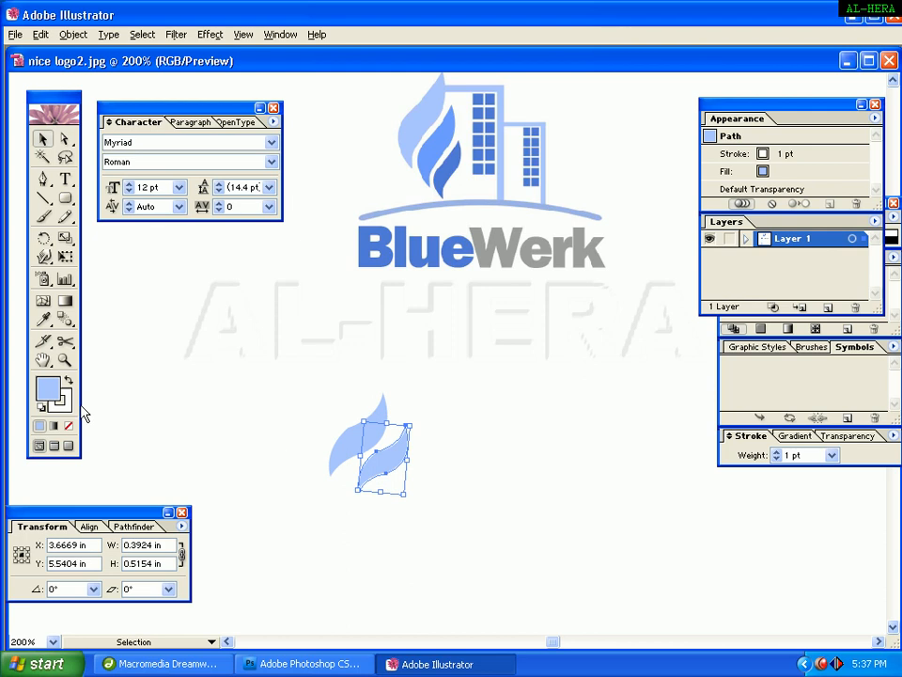
Fill the copied leaf with a deeper blue, hex 89AFF4, then deselect it.
double_click(52, 391)
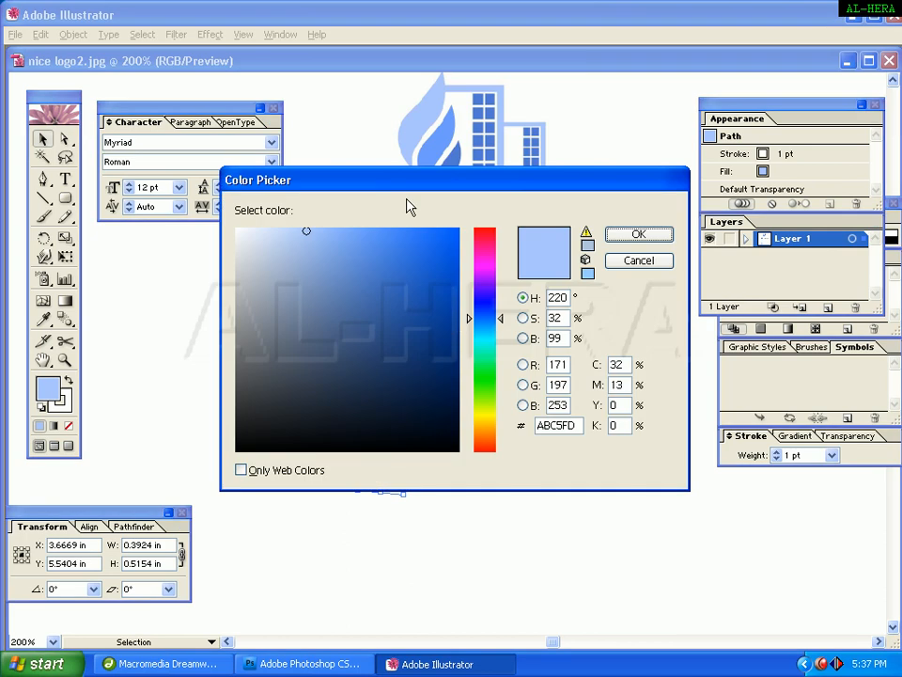
left_click(328, 239)
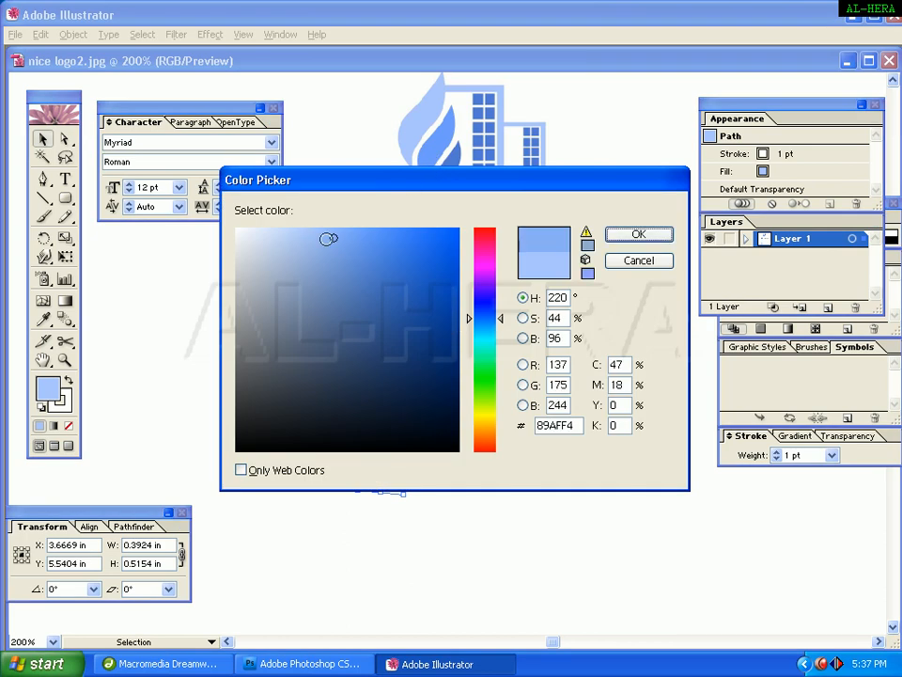
left_click(637, 236)
left_click(516, 404)
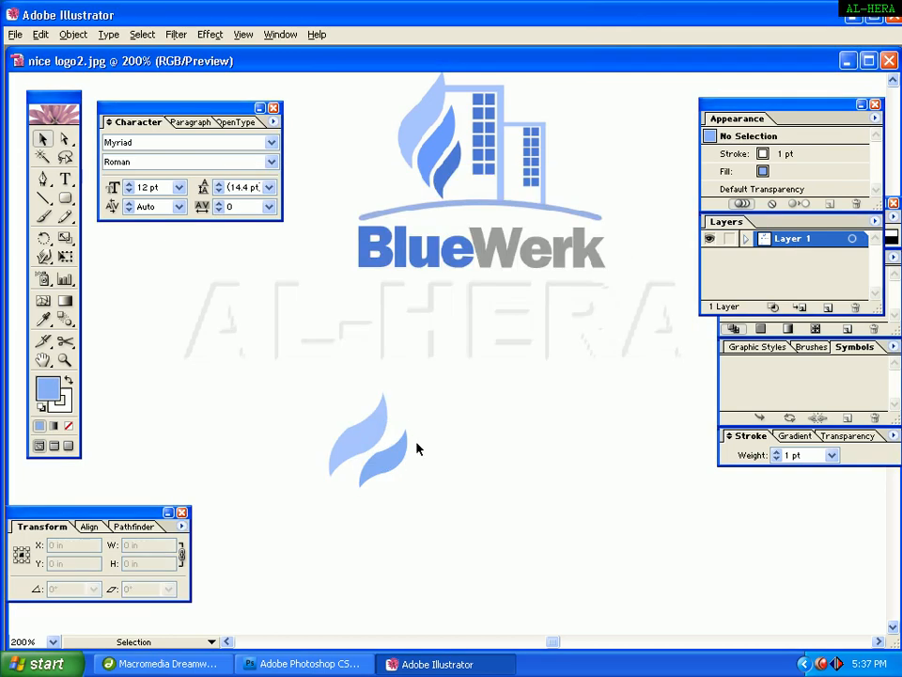
Duplicate the second leaf below it and scale the copy down to about 0.26 in by 0.35 in.
left_click_drag(396, 429, 399, 496)
left_click(404, 464)
left_click(385, 466)
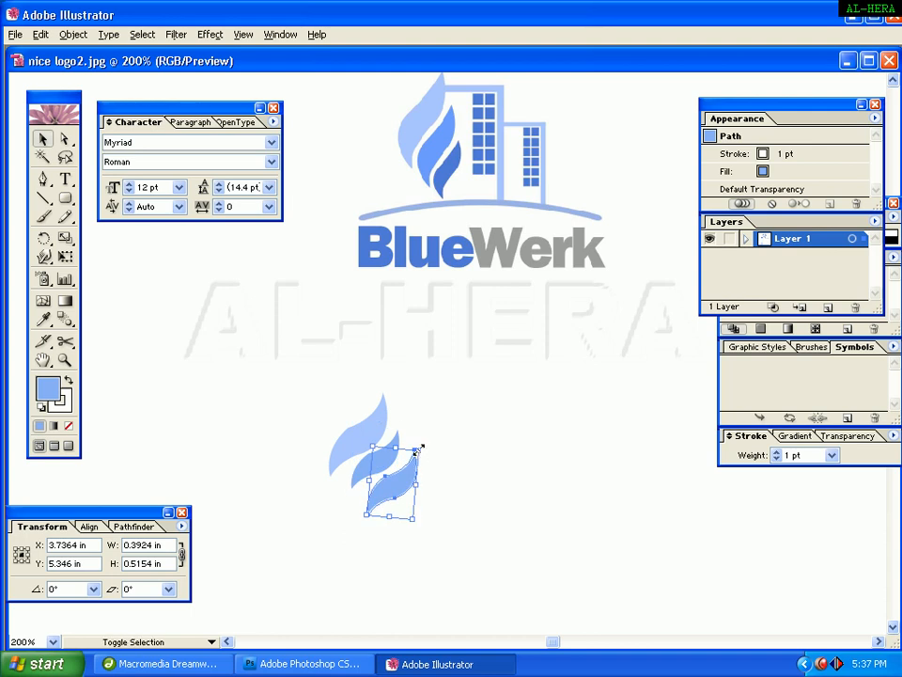
left_click_drag(418, 449, 411, 457)
left_click(425, 513)
left_click(395, 498)
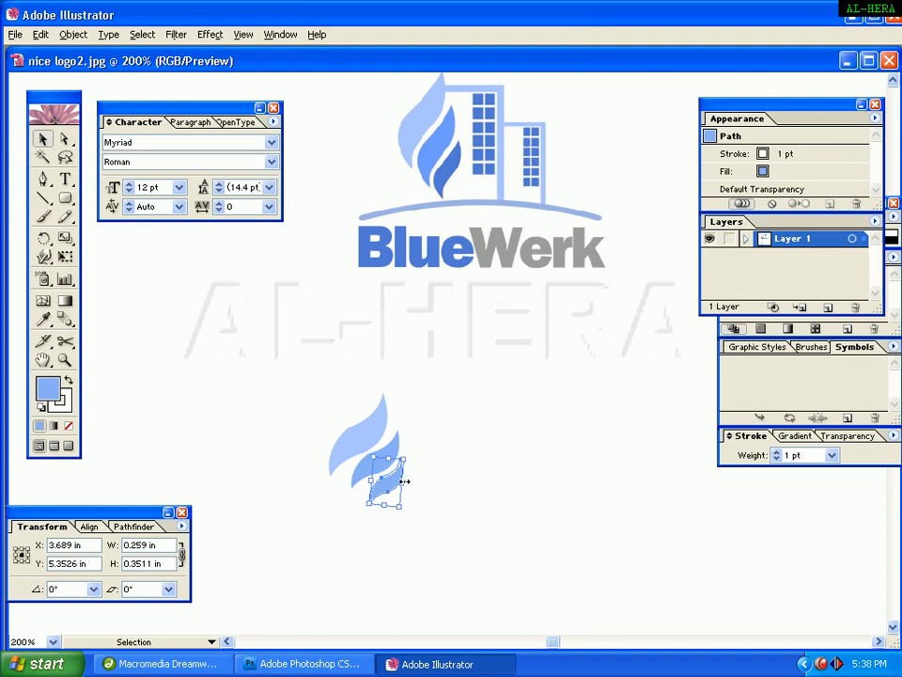
Fill the smallest leaf with a darker blue, hex 5085D3, then deselect it.
double_click(49, 390)
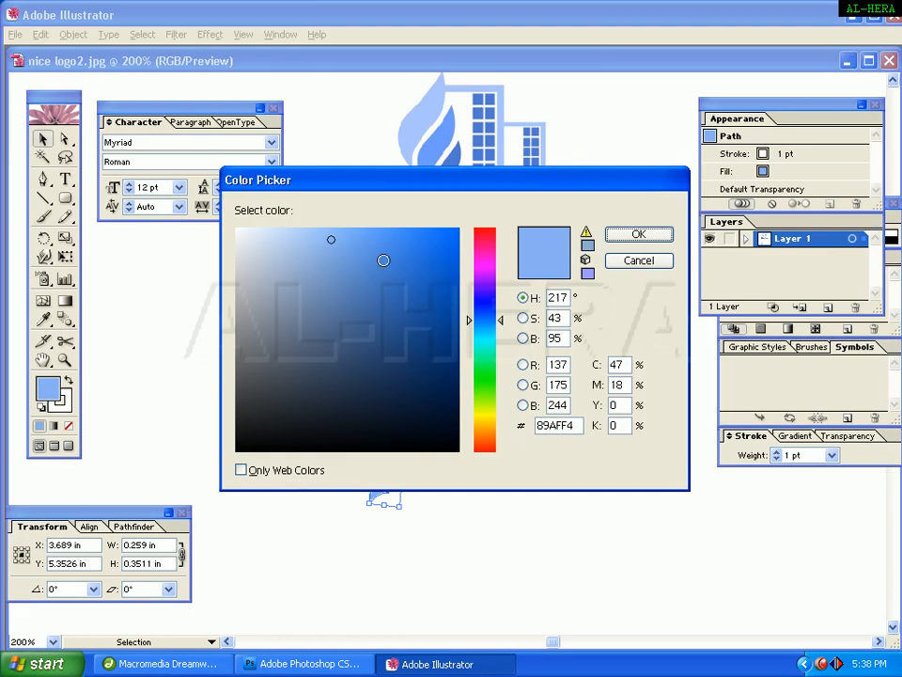
mouse_move(383, 260)
left_mouse_down()
mouse_move(375, 227)
mouse_move(401, 225)
mouse_move(372, 242)
mouse_move(376, 264)
left_mouse_up()
key("Return")
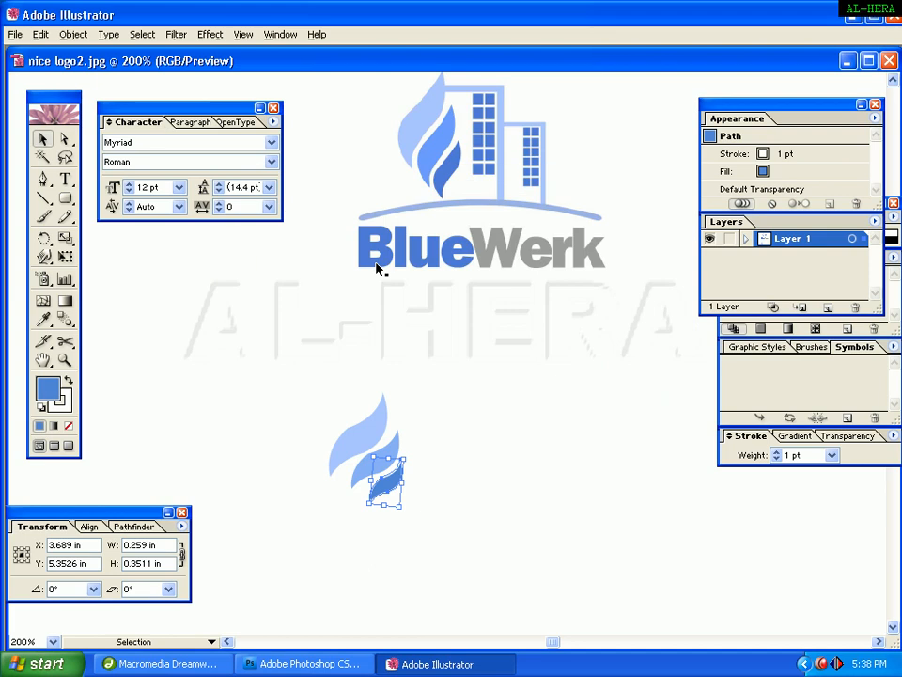
left_click(463, 472)
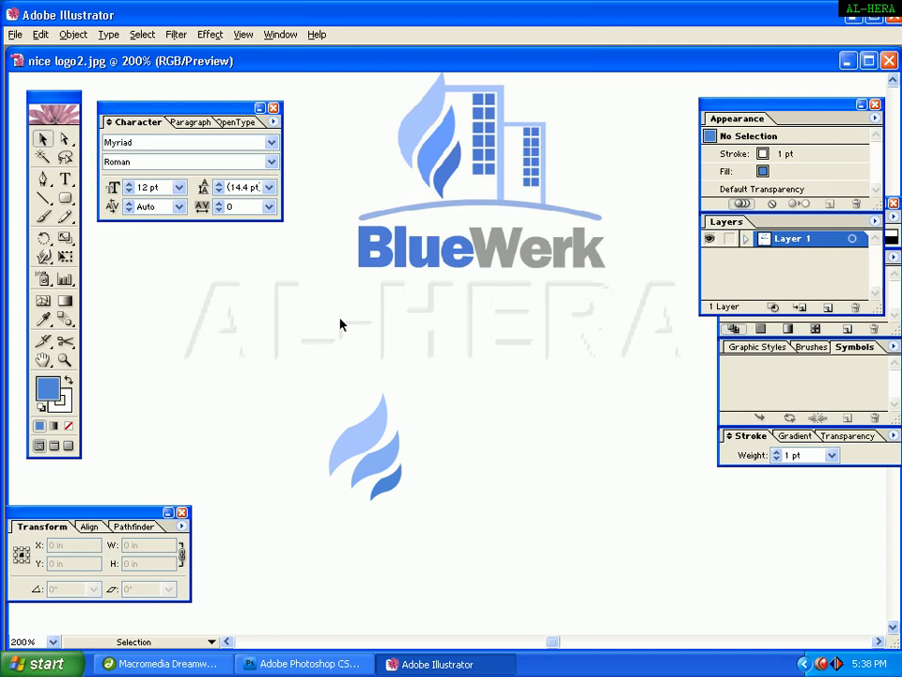
Switch to the Pen tool and set the fill colour to a light blue, hex 88BEFF.
mouse_move(435, 413)
left_mouse_down()
mouse_move(467, 405)
mouse_move(448, 421)
left_mouse_up()
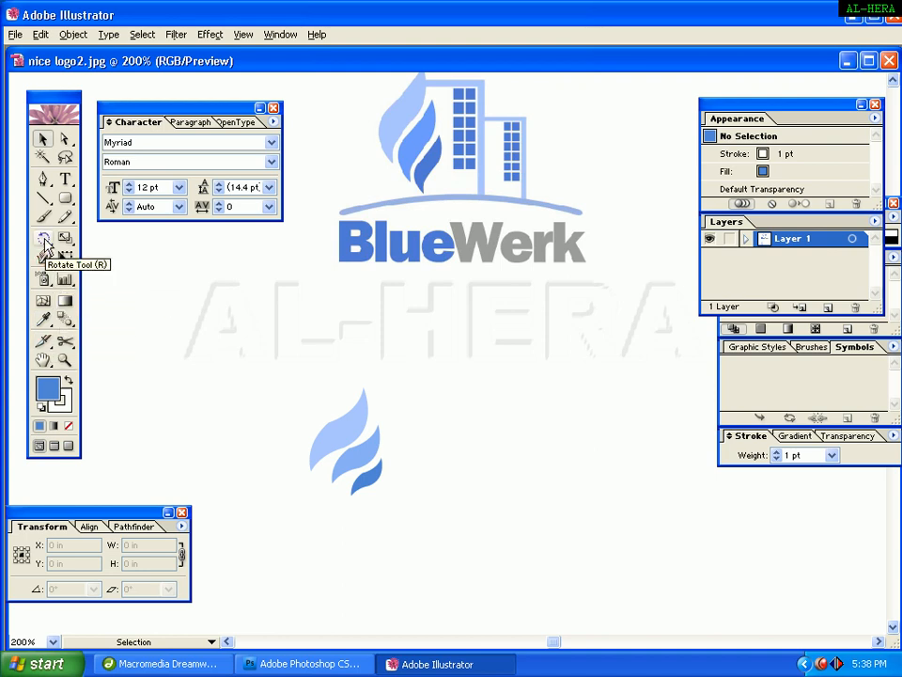
left_click(42, 179)
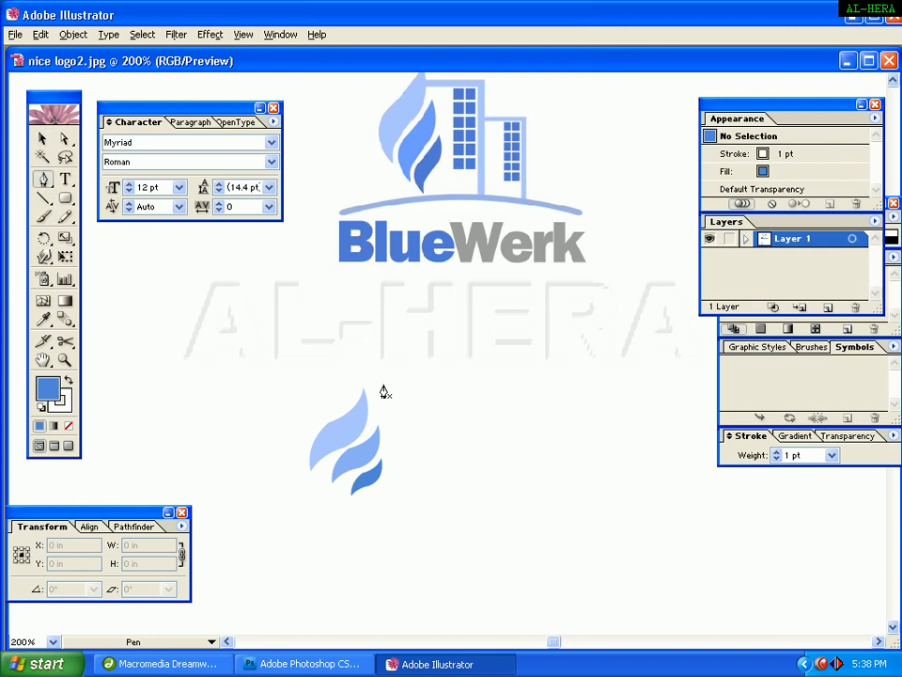
double_click(46, 396)
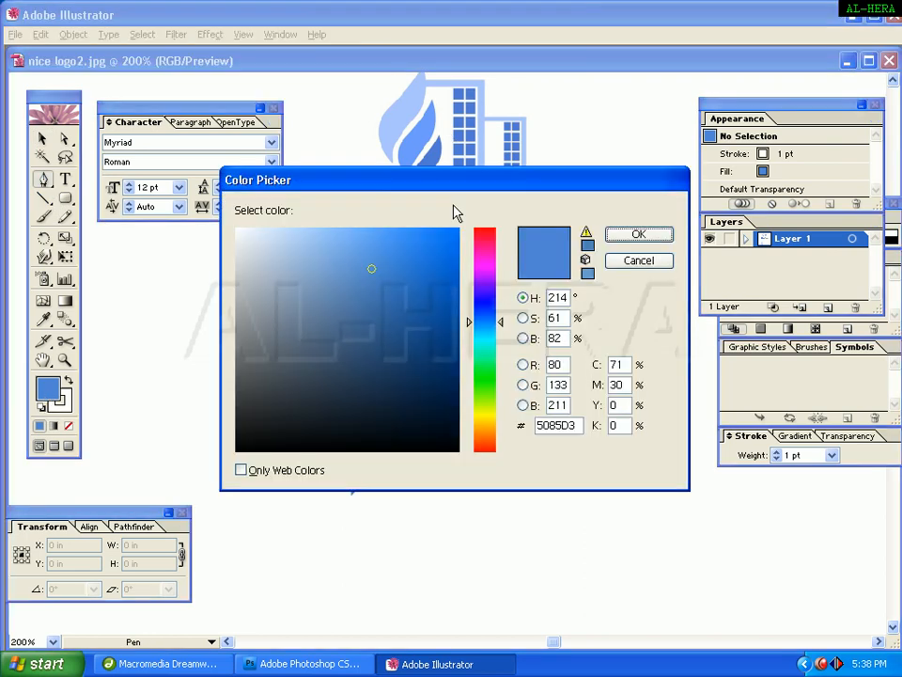
left_click_drag(456, 180, 641, 186)
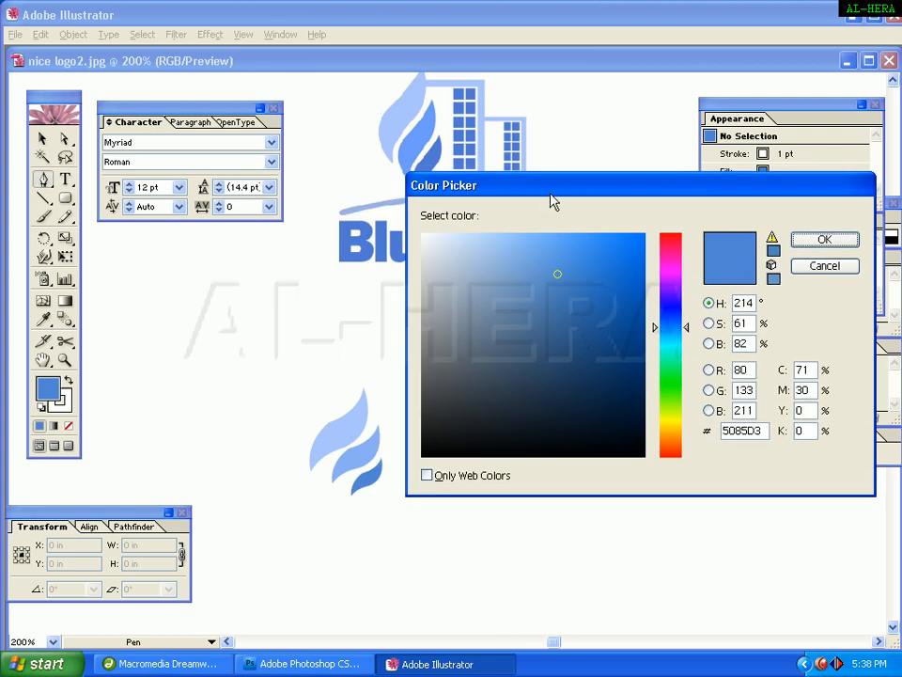
left_click_drag(552, 201, 533, 256)
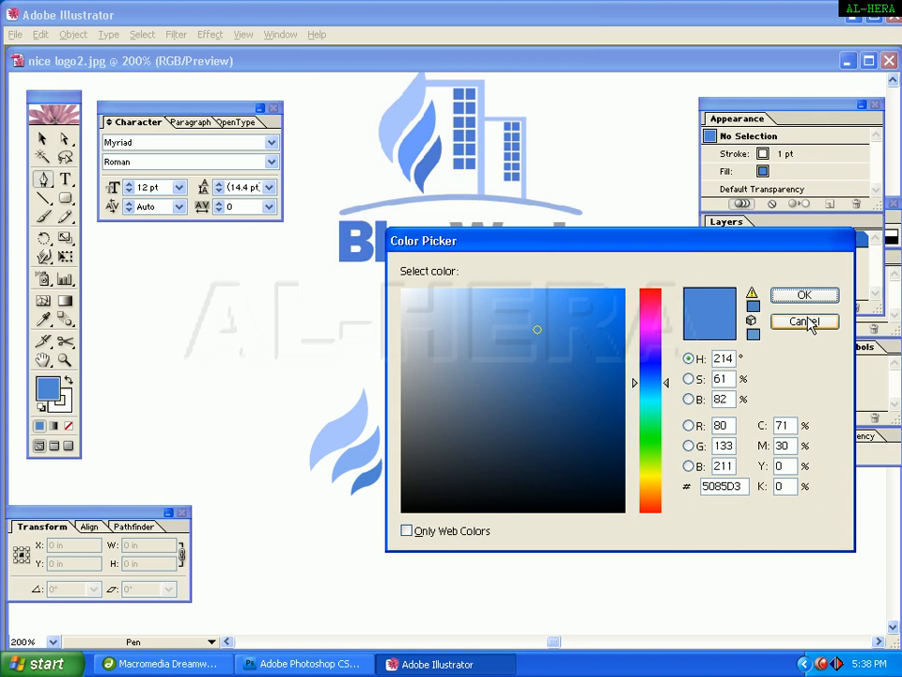
left_click_drag(505, 311, 510, 292)
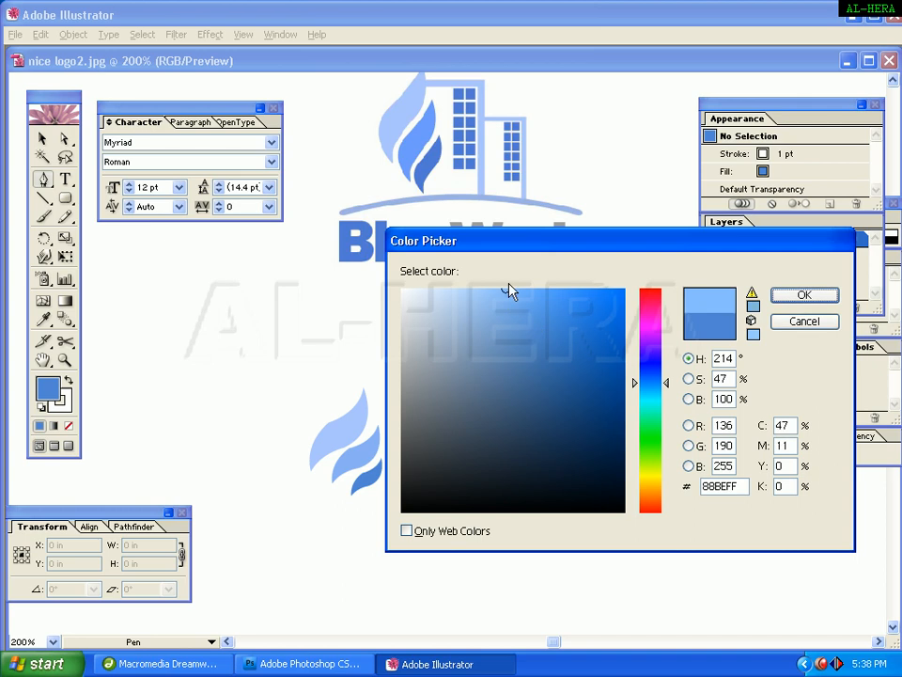
left_click(822, 300)
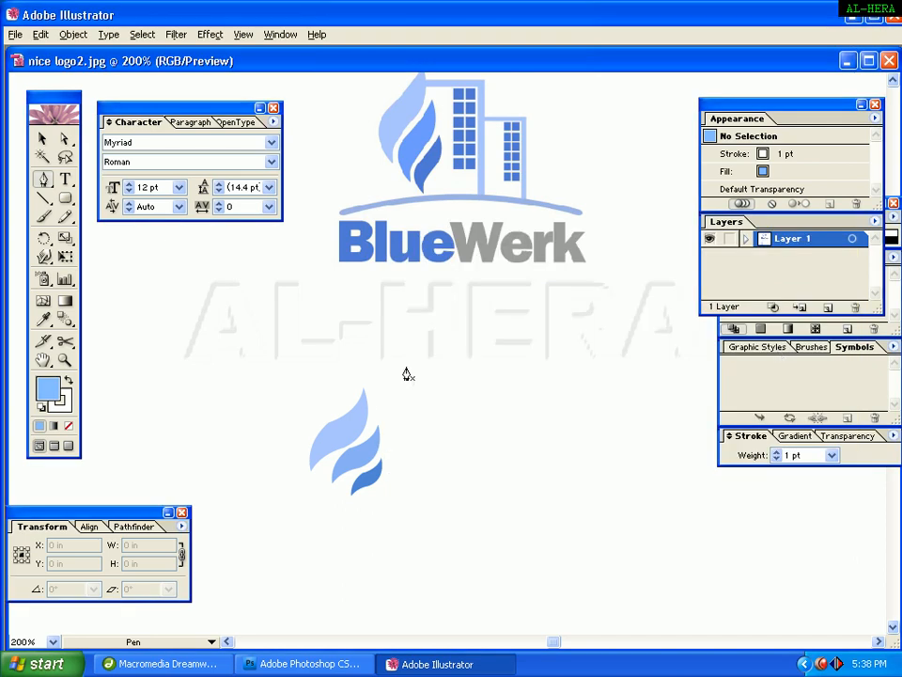
Draw a three-point open path beside the flames, running across and then straight down.
left_click(367, 398)
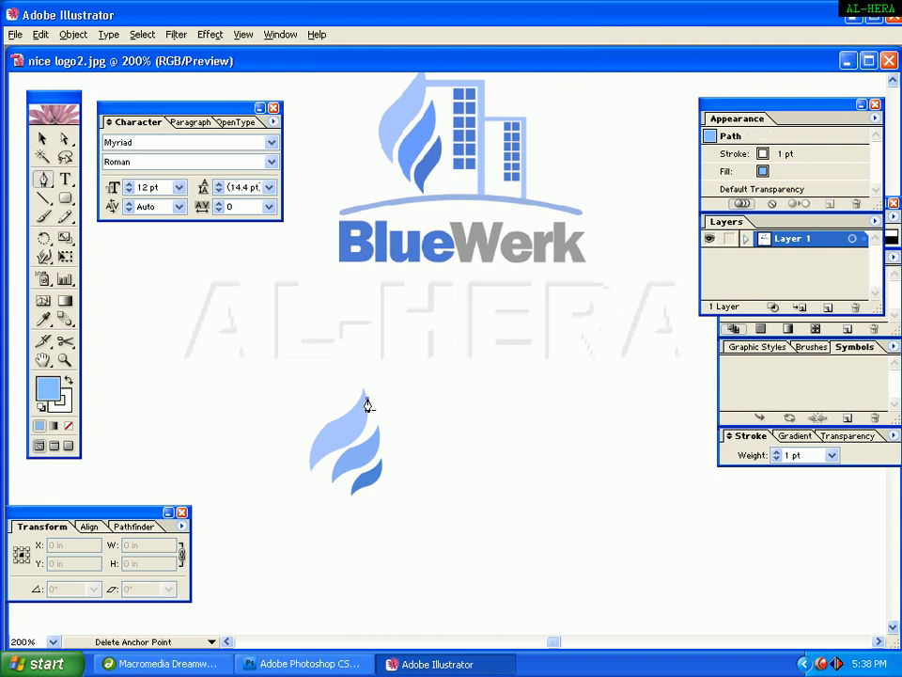
left_click(435, 398, "shift")
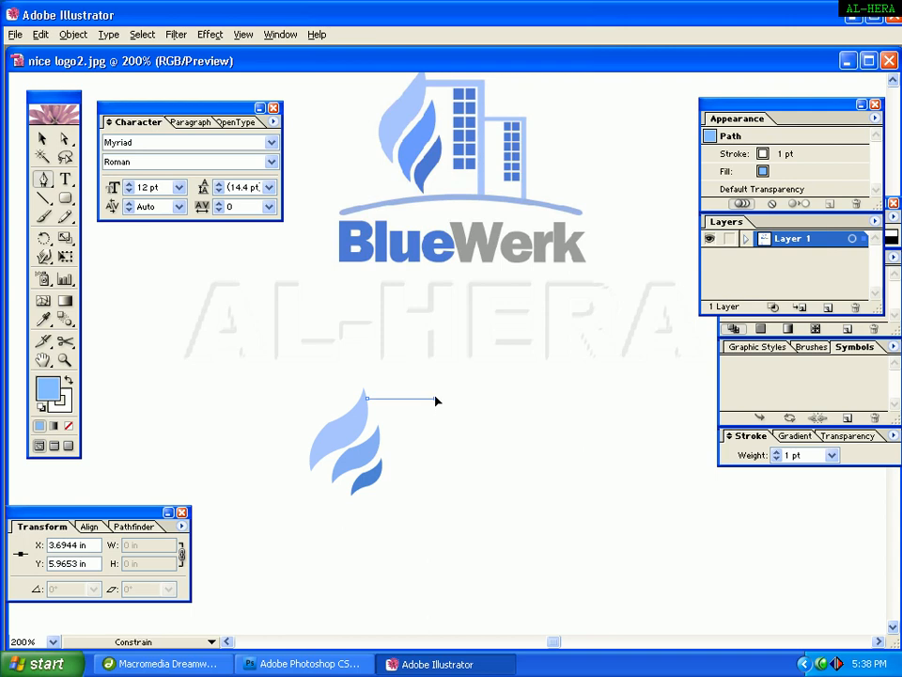
left_click(436, 503)
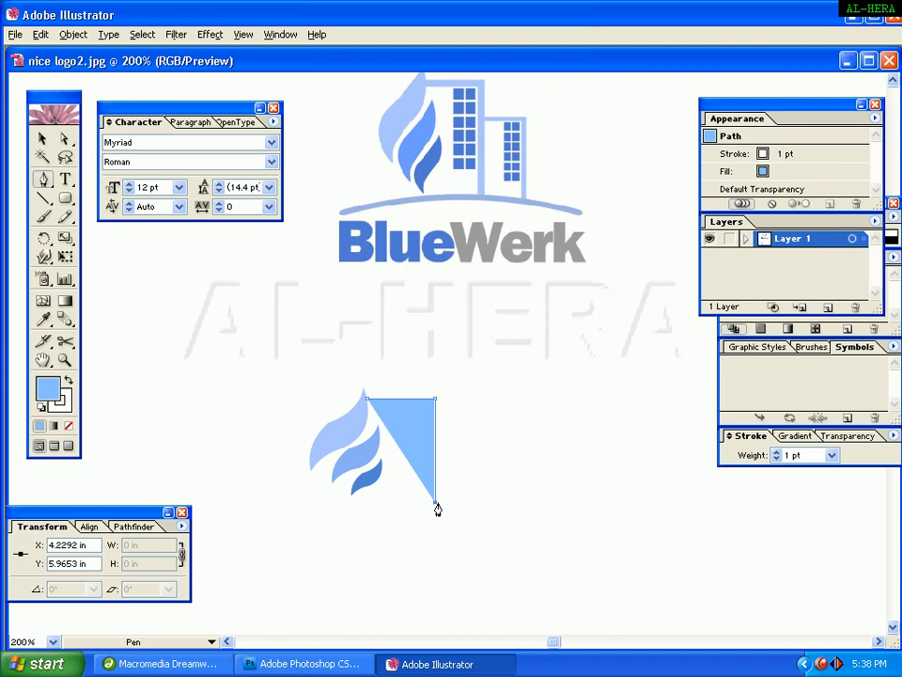
Swap the path's fill and stroke colours and set its fill to none, then deselect.
left_click(67, 383)
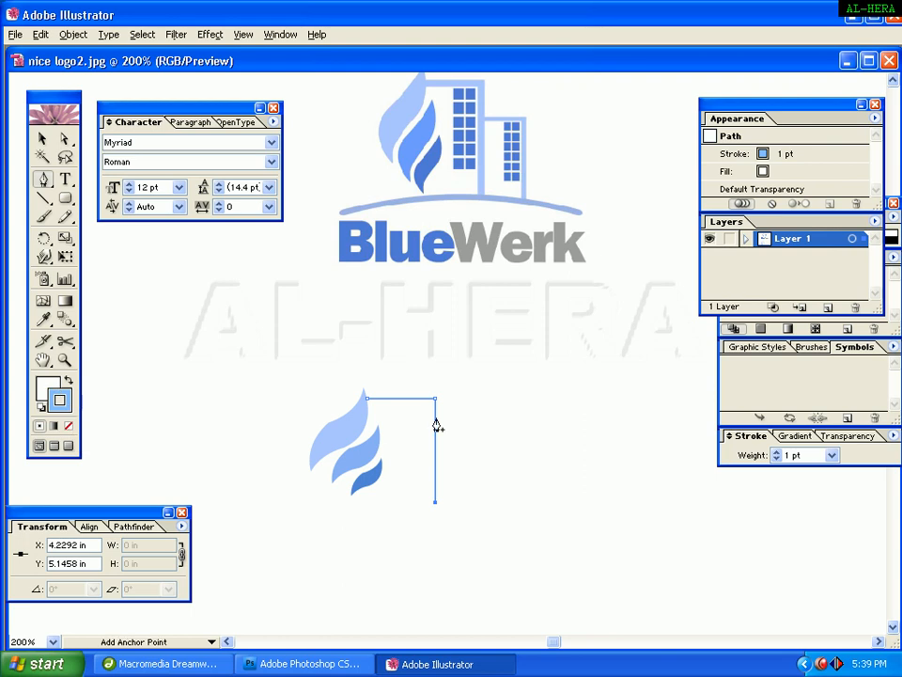
left_click(67, 425)
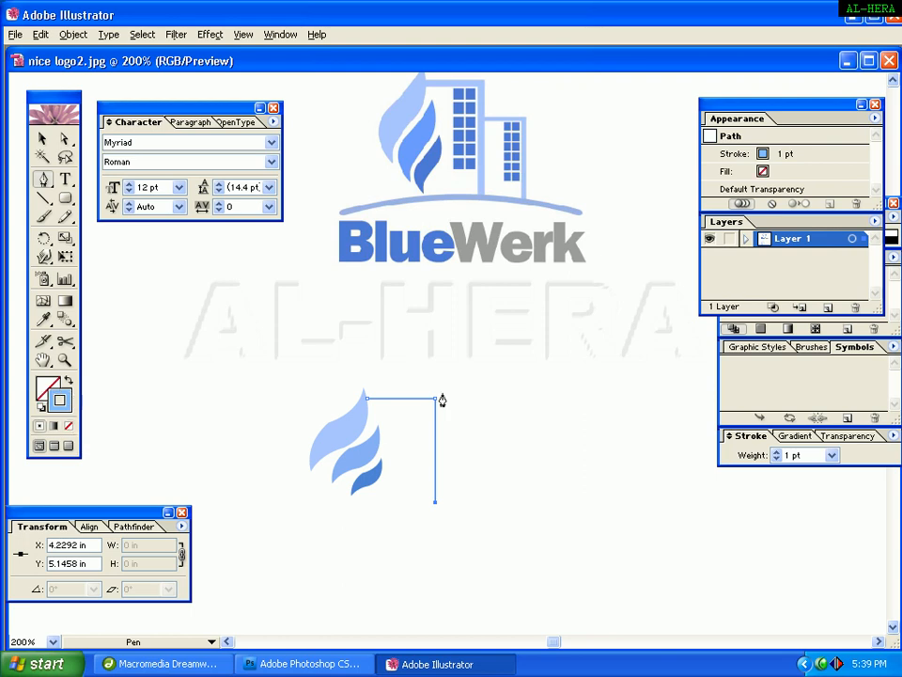
left_click(42, 138)
left_click(533, 386)
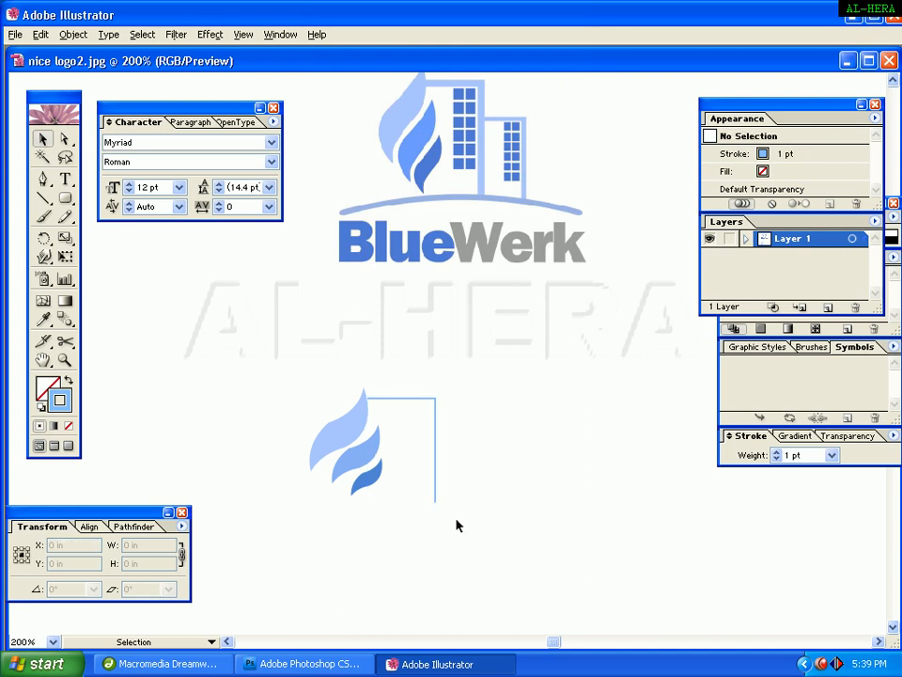
Set the corner path's stroke weight to 4 pt.
left_click(435, 470)
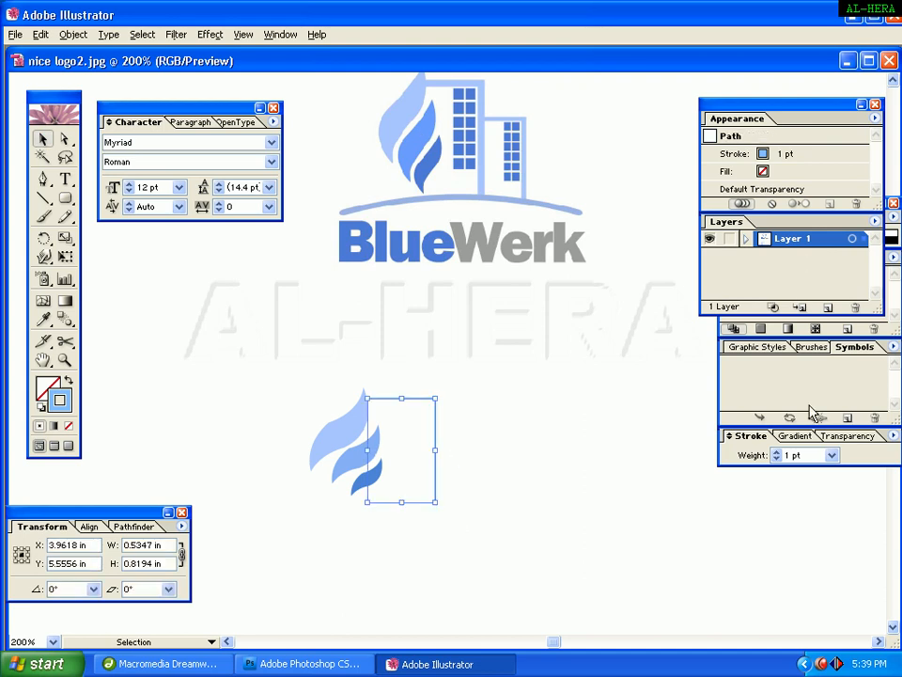
left_click(832, 455)
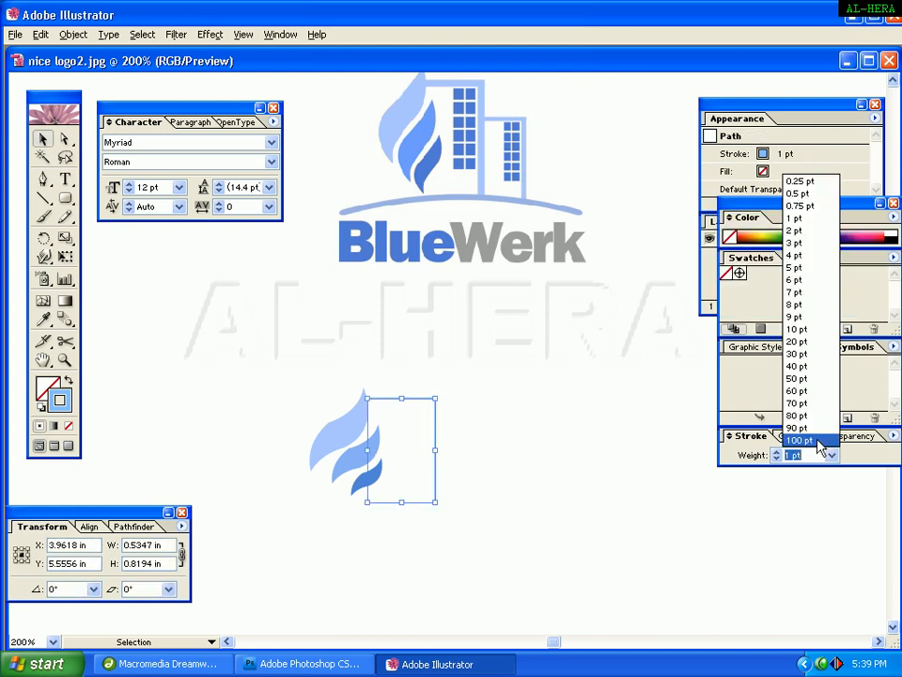
left_click(795, 254)
left_click(585, 401)
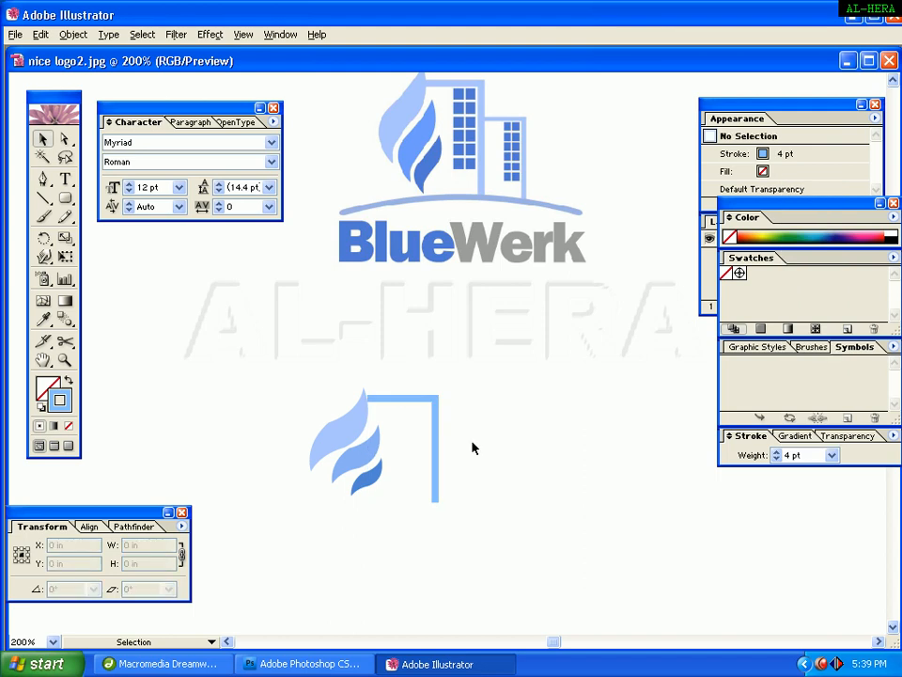
Compare the corner path's stroke colour with the building outline colour sampled by the Eyedropper, cancelling the Color Picker.
left_click(436, 438)
left_click(498, 415)
double_click(68, 402)
left_click_drag(421, 185, 445, 289)
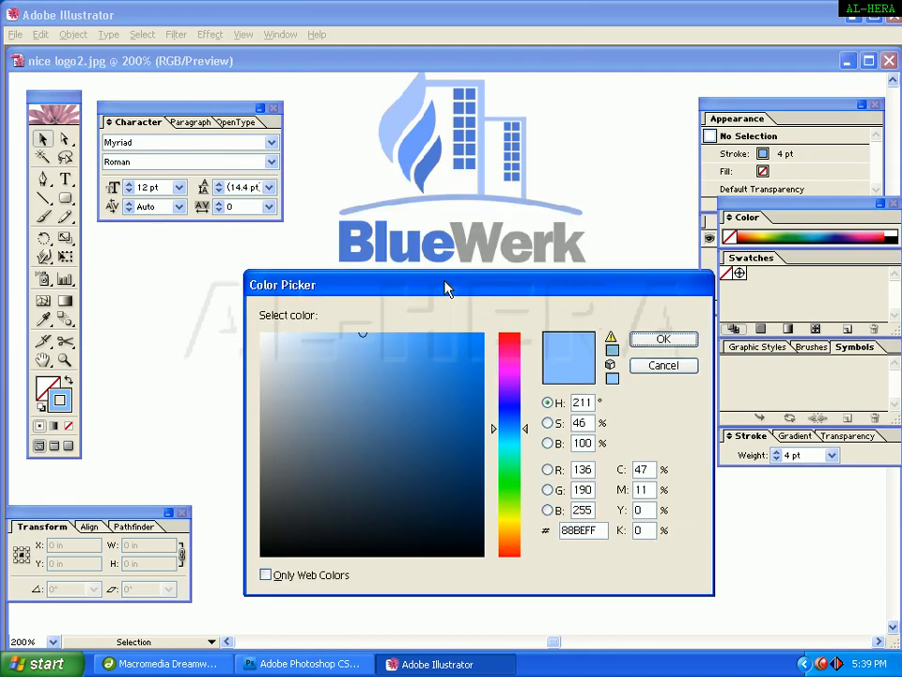
left_click(644, 389)
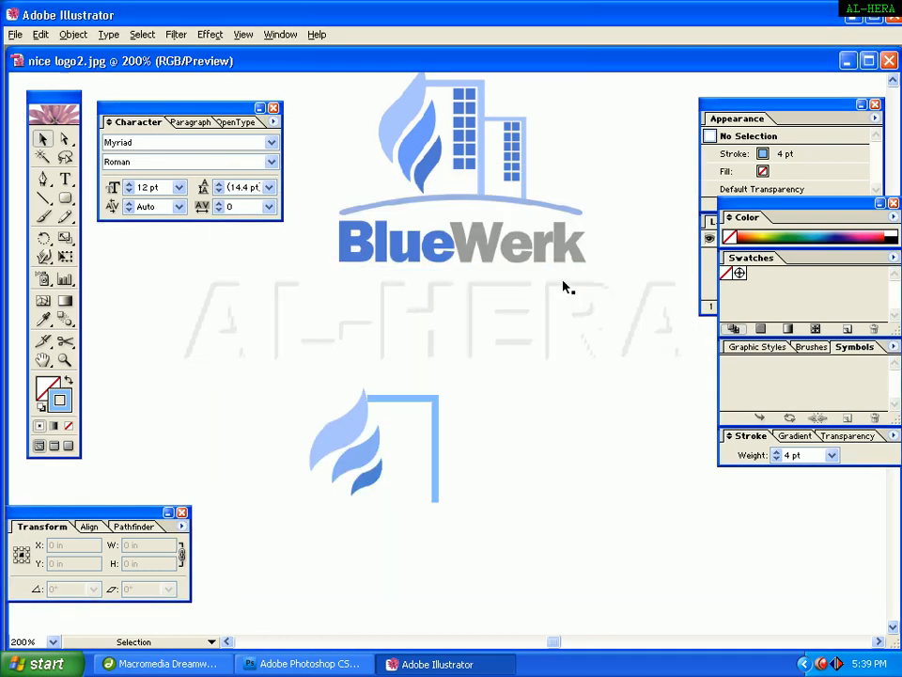
left_click(43, 319)
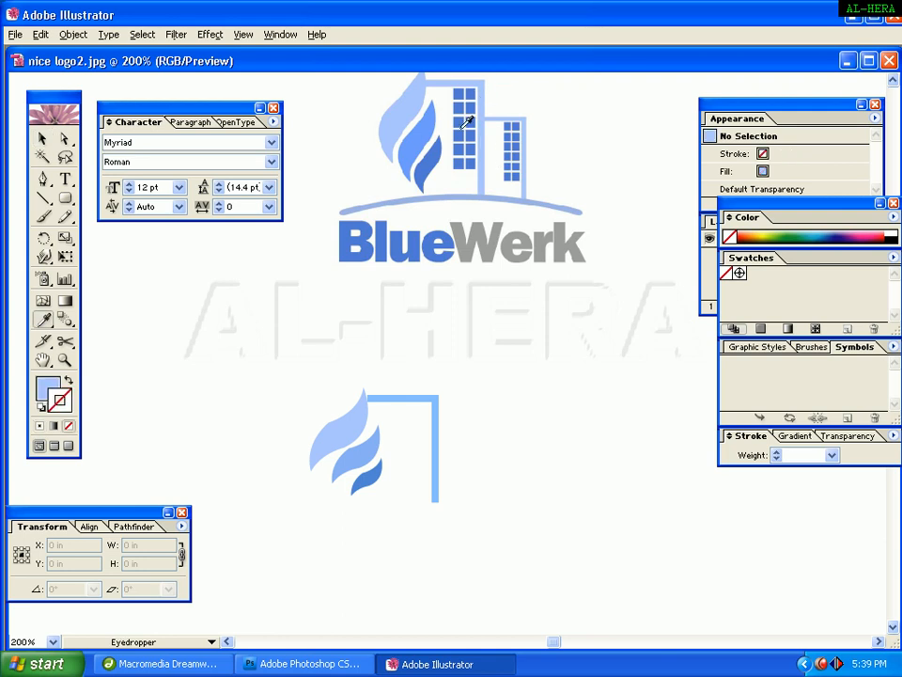
left_click(68, 380)
left_click(69, 381)
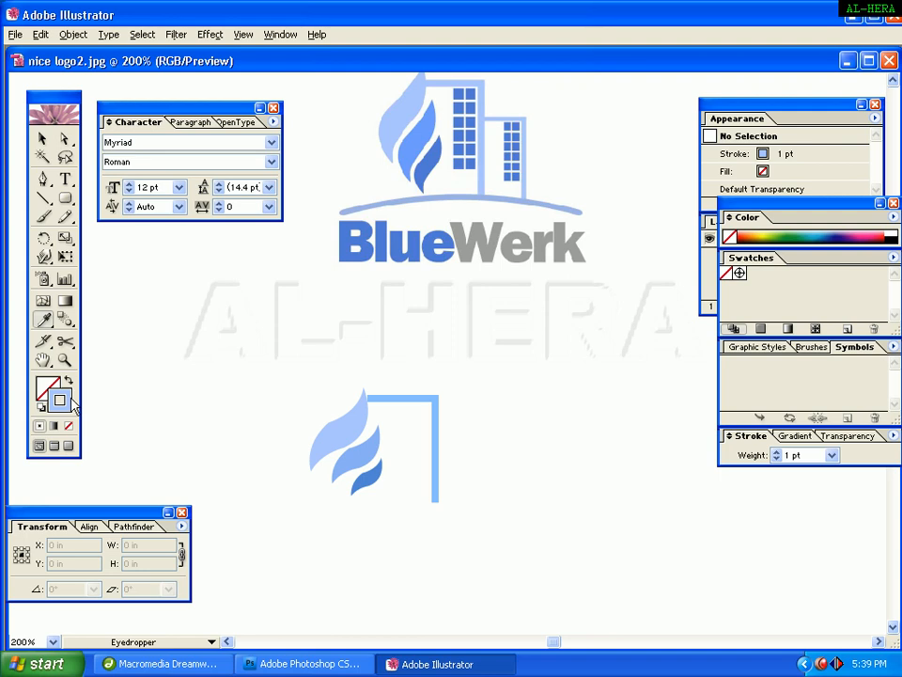
double_click(69, 401)
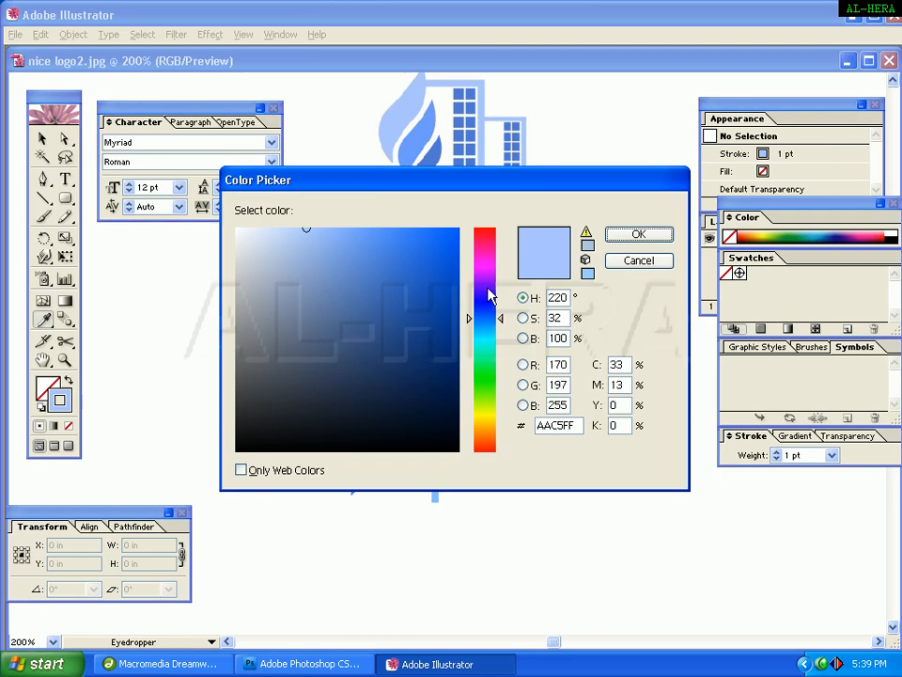
double_click(556, 425)
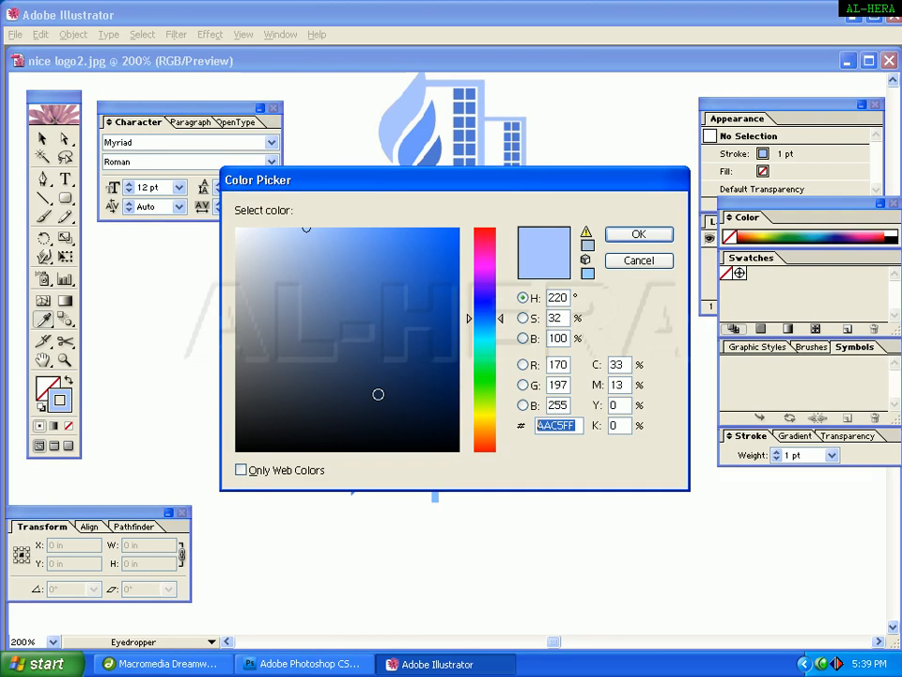
left_click(655, 261)
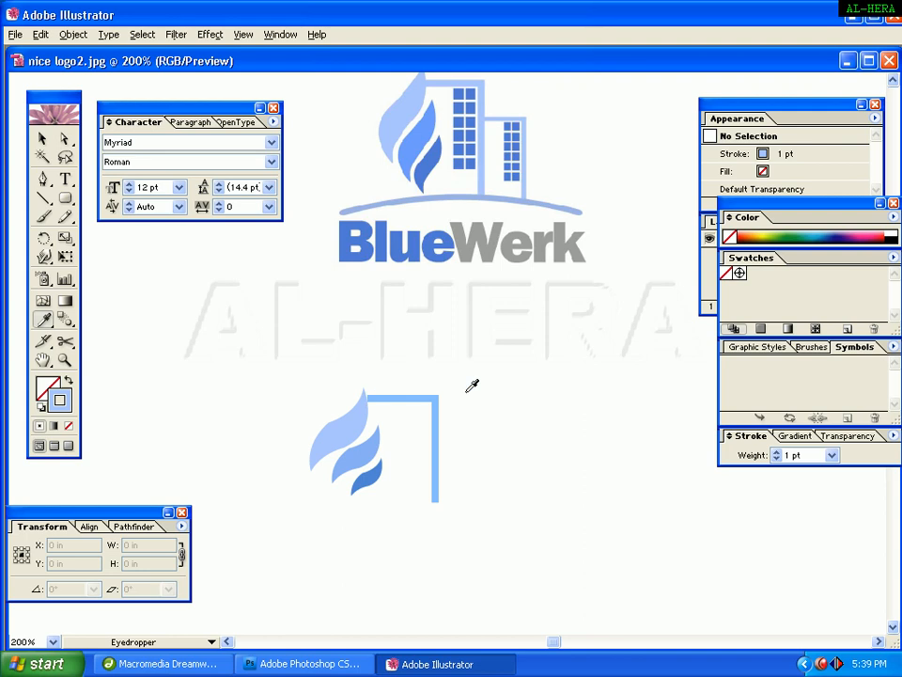
Select the corner path and inspect its stroke colour 88BEFF in the Color Picker, toggling its selection.
left_click(43, 138)
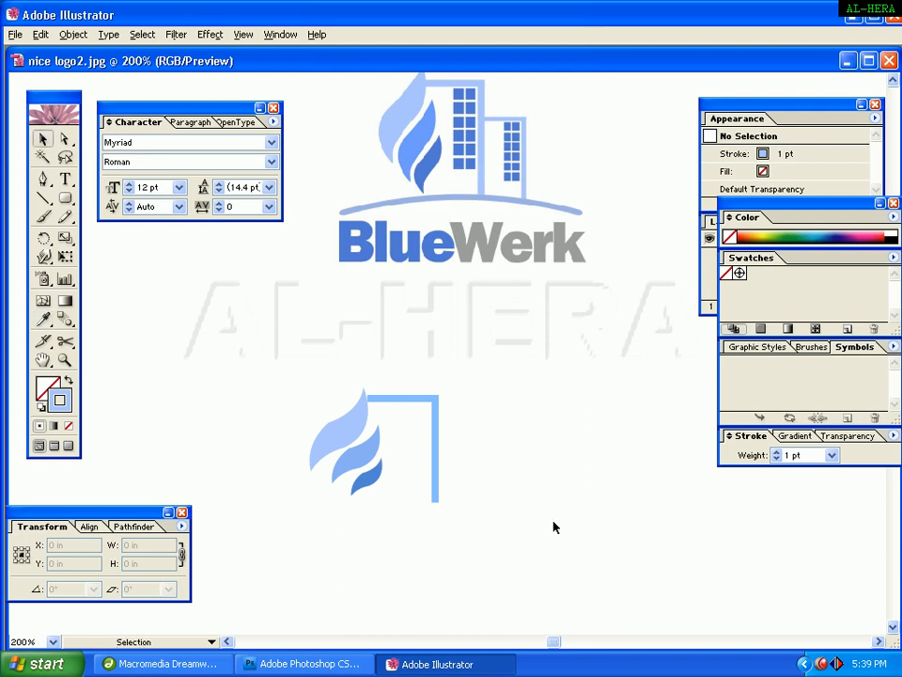
left_click(432, 432)
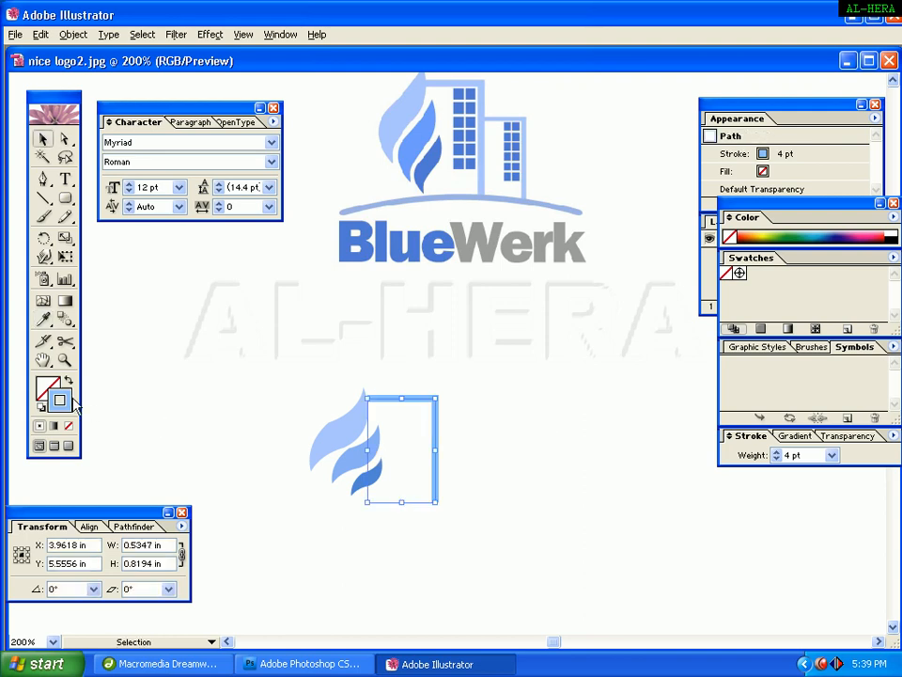
double_click(67, 400)
left_click_drag(574, 426, 342, 421)
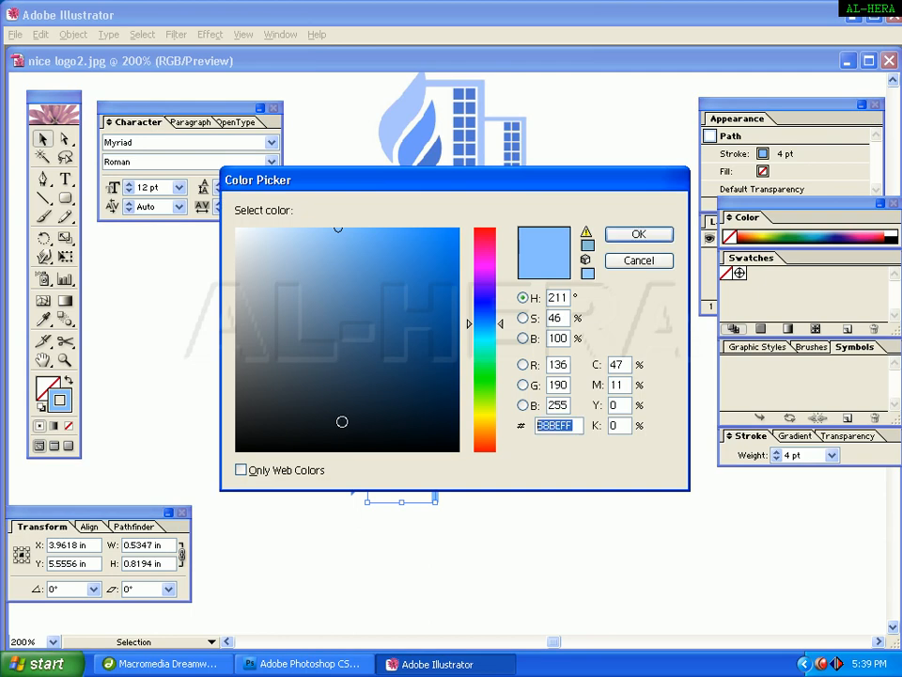
key("Return")
left_click(468, 455)
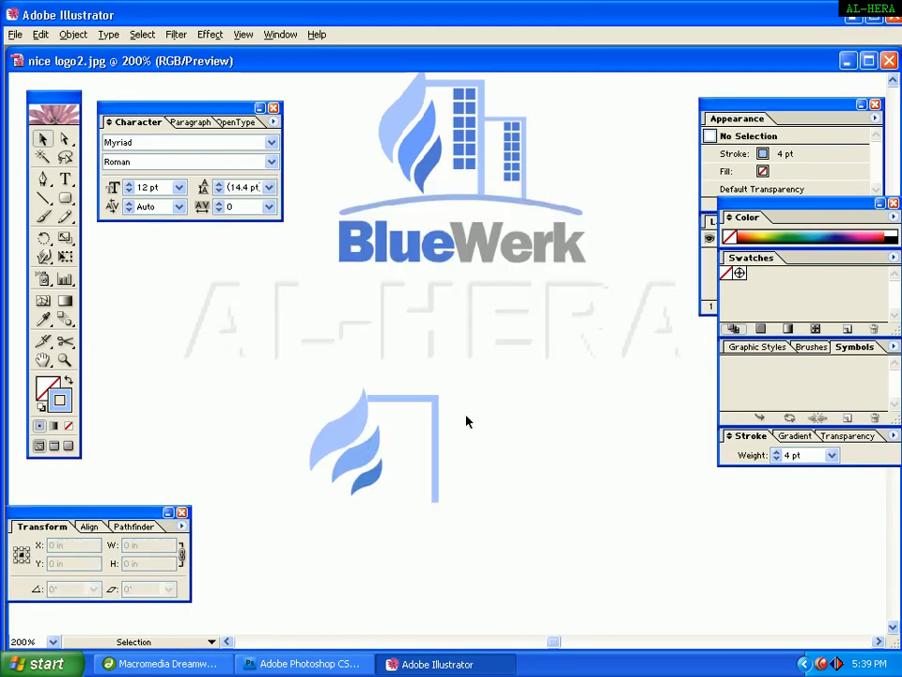
left_click(436, 458)
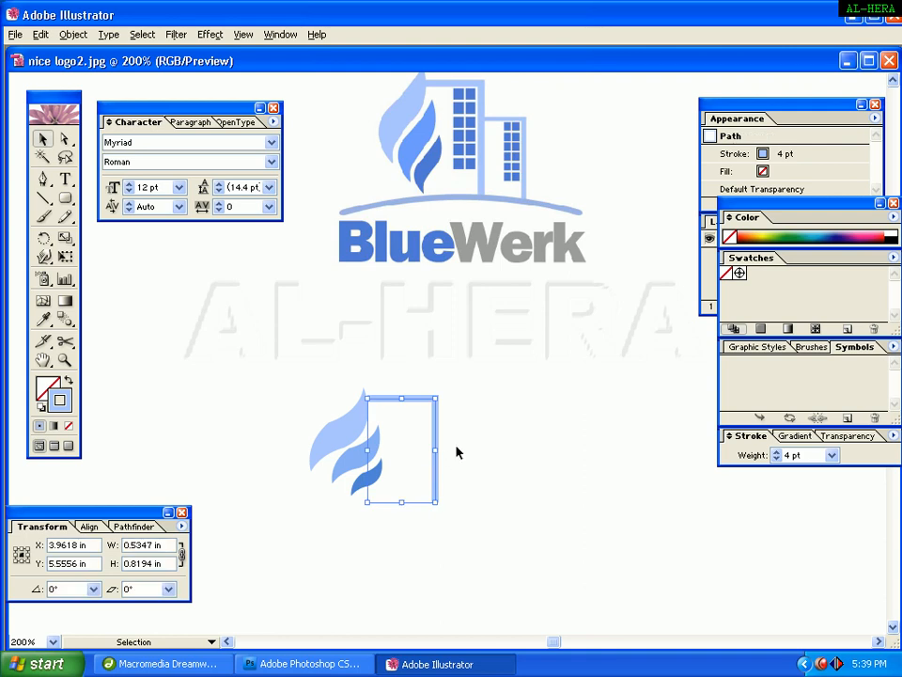
left_click(459, 453)
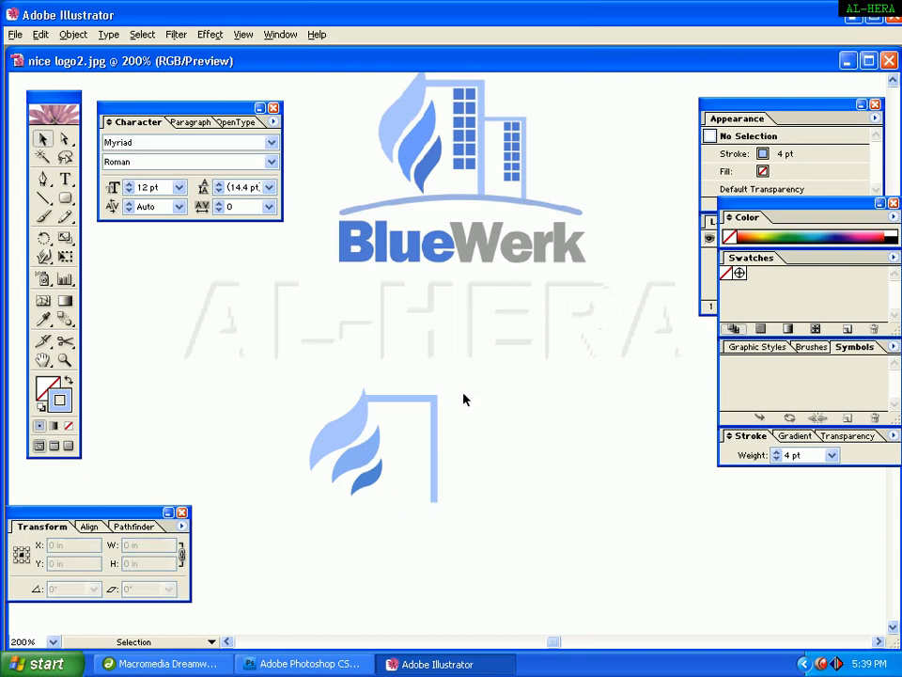
left_click(437, 452)
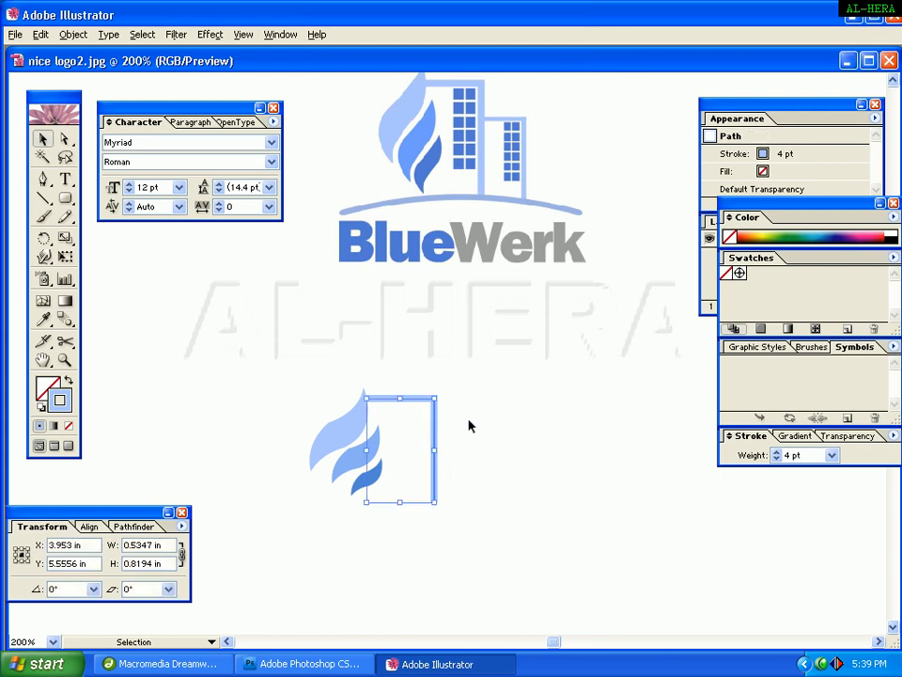
left_click(432, 449)
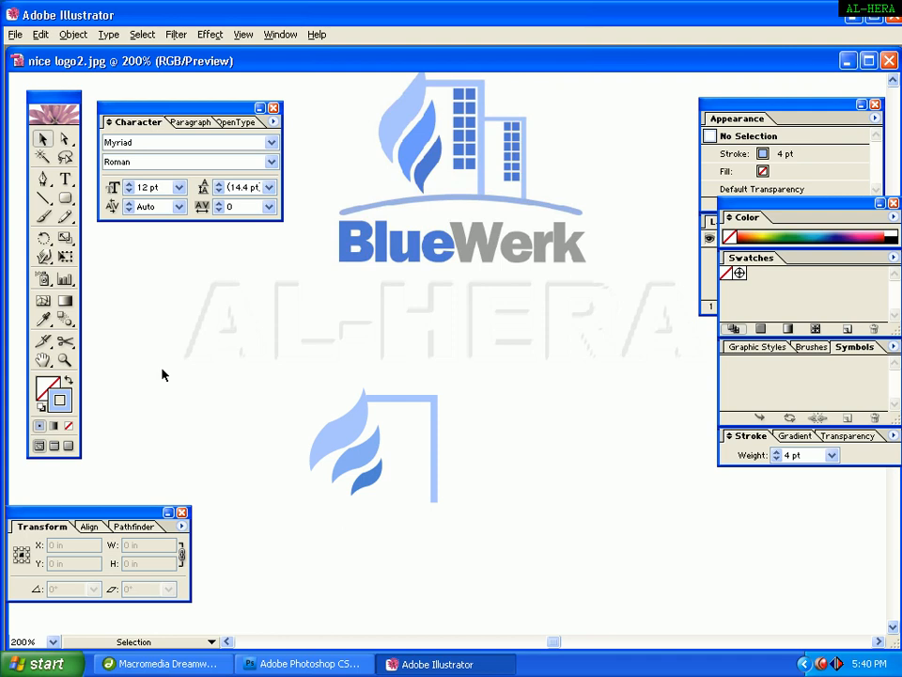
Zoom into the logo, pick the Rectangle tool and swap colours so the fill is light blue without a stroke.
left_click(65, 360)
left_click_drag(226, 344, 550, 536)
key("v")
key("space")
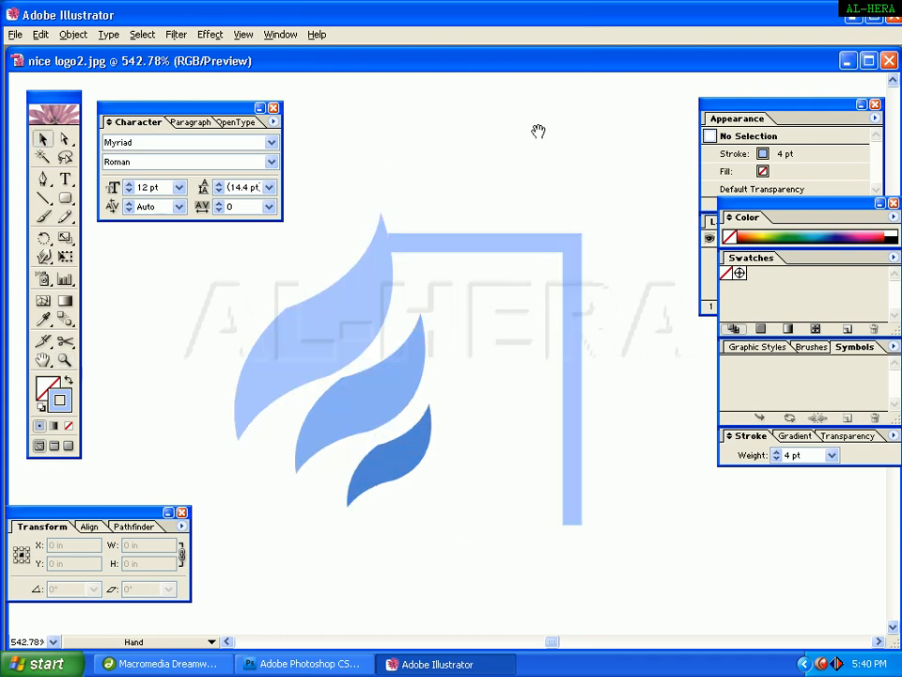
left_click_drag(538, 130, 506, 478)
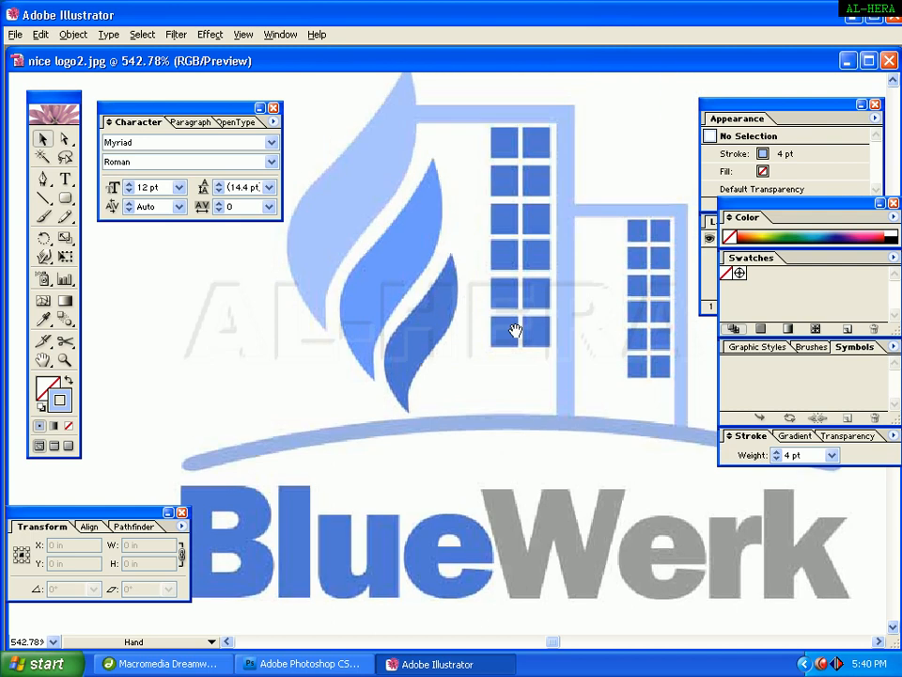
left_click_drag(515, 330, 550, 265)
left_click_drag(65, 199, 82, 205)
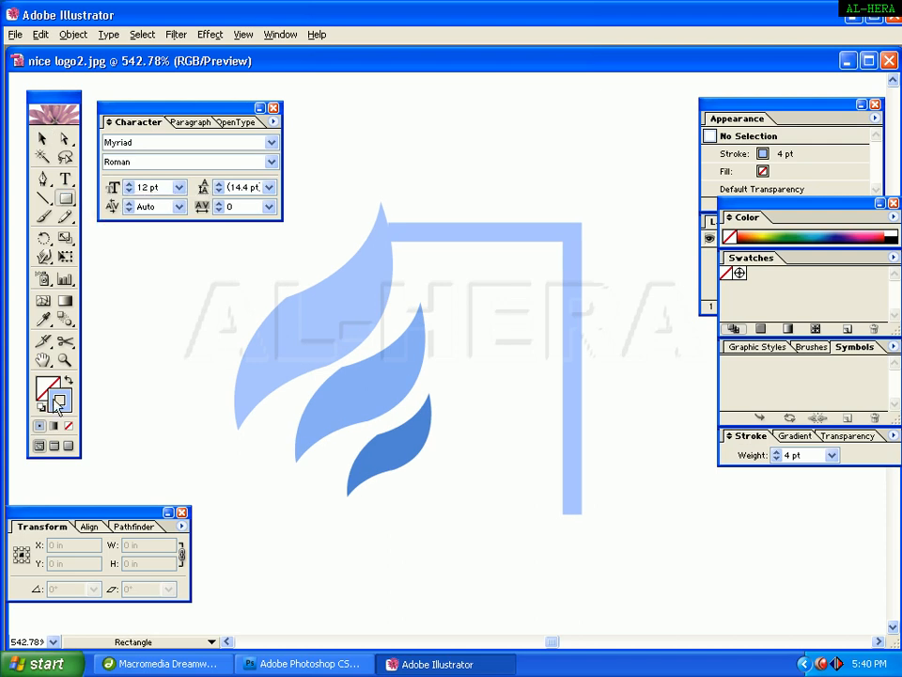
key("shift+x")
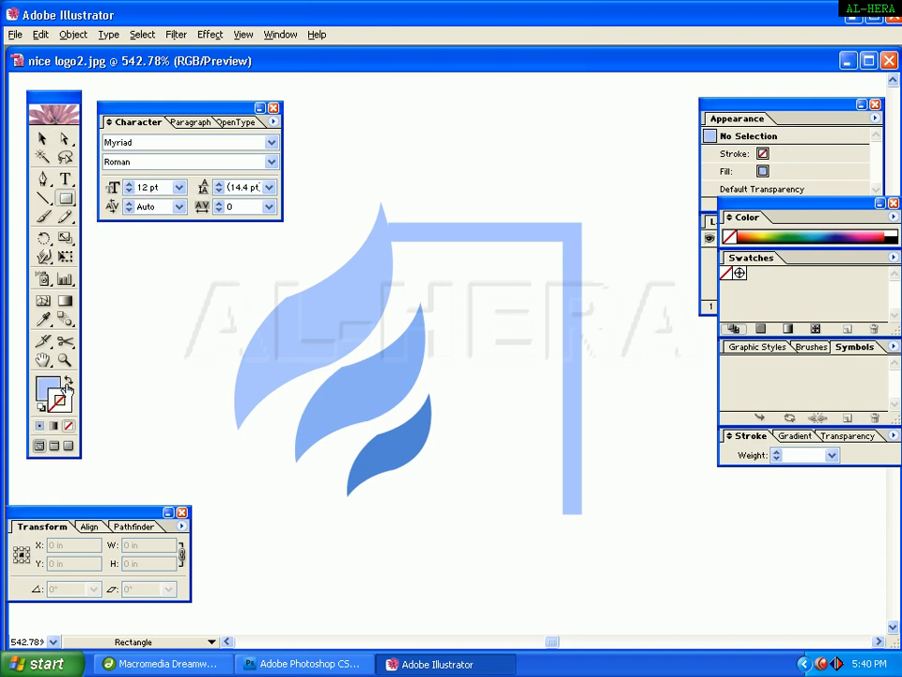
left_click(43, 140)
Sample the building windows' blue with the Eyedropper as the fill colour, hex 5277D9.
left_click_drag(564, 86, 536, 386)
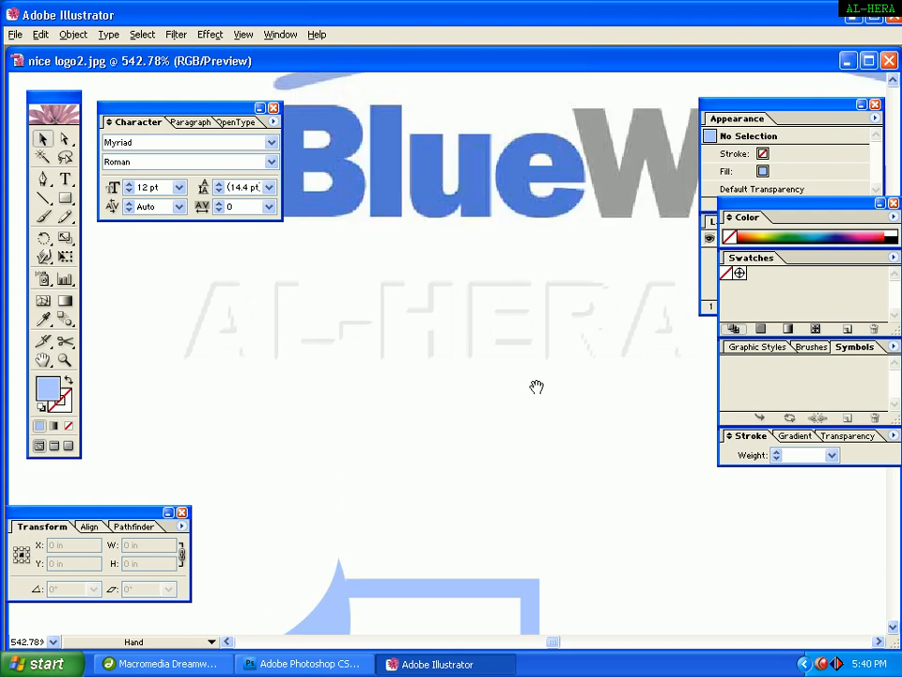
left_click_drag(618, 75, 590, 384)
left_click_drag(576, 232, 565, 268)
left_click_drag(543, 212, 517, 232)
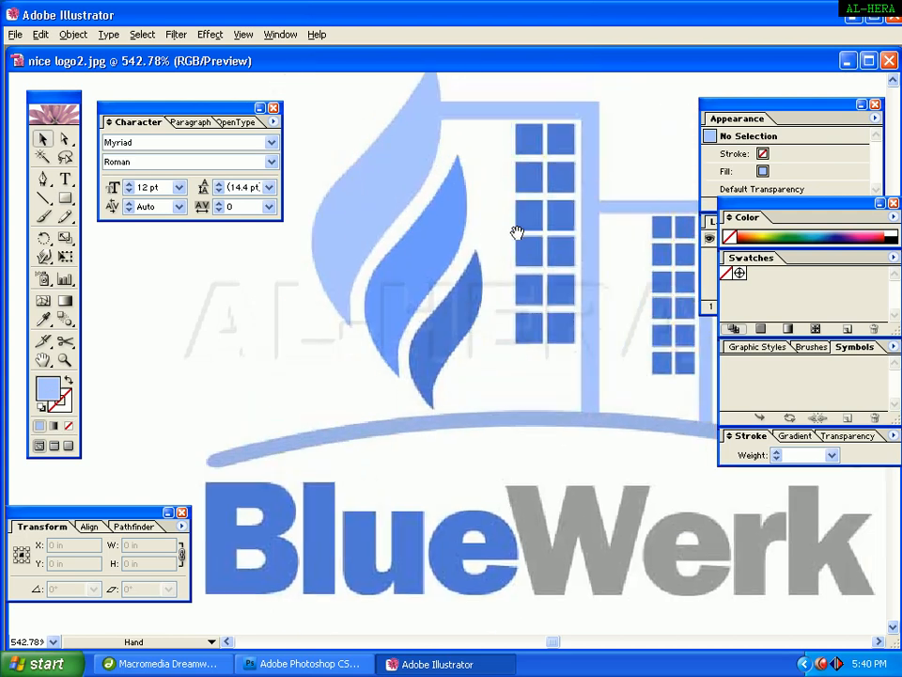
double_click(49, 389)
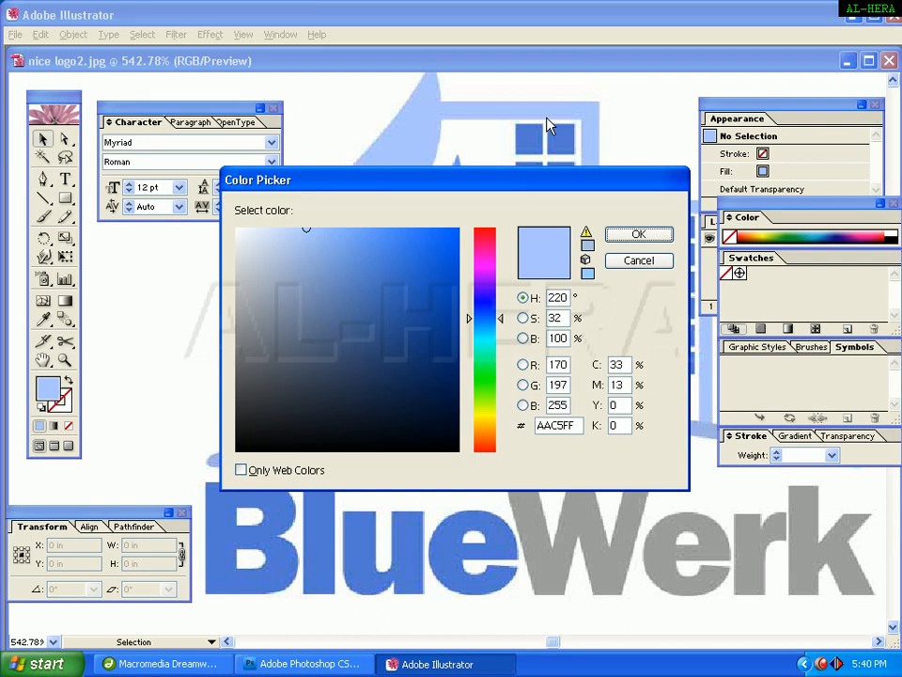
left_click(639, 234)
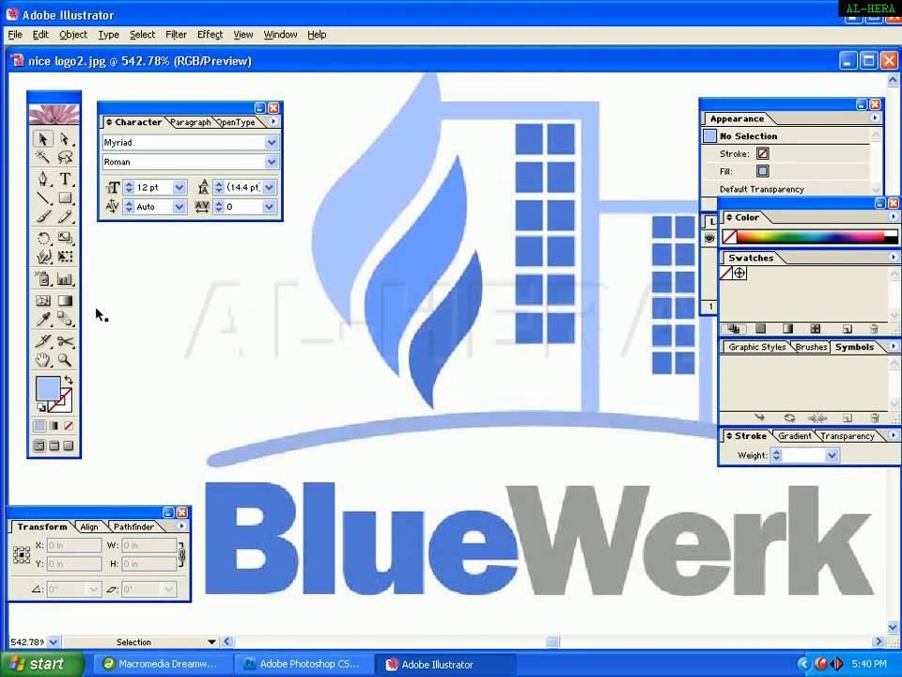
key("i")
left_click(540, 173)
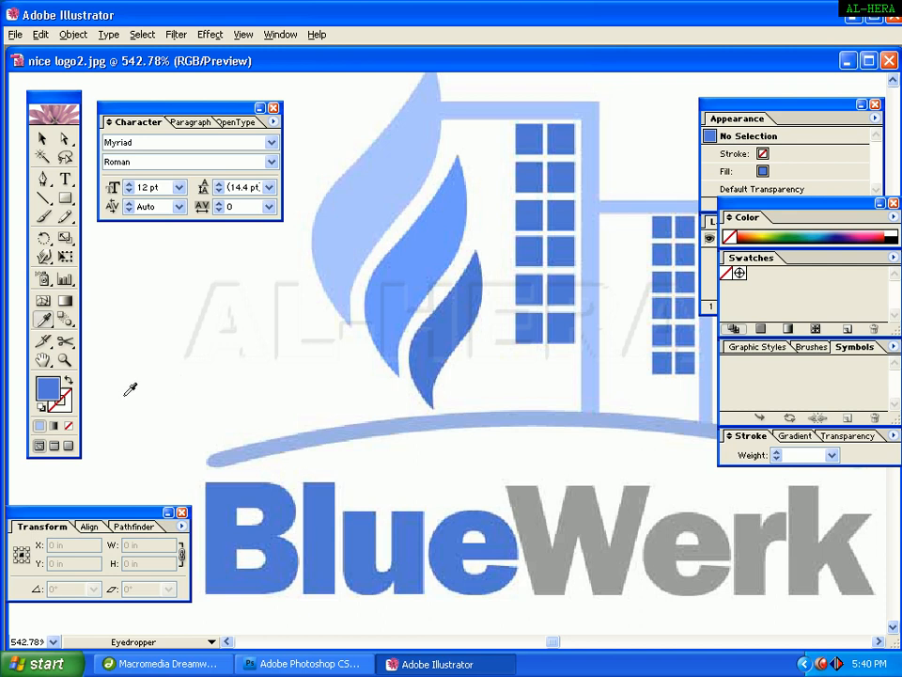
double_click(52, 390)
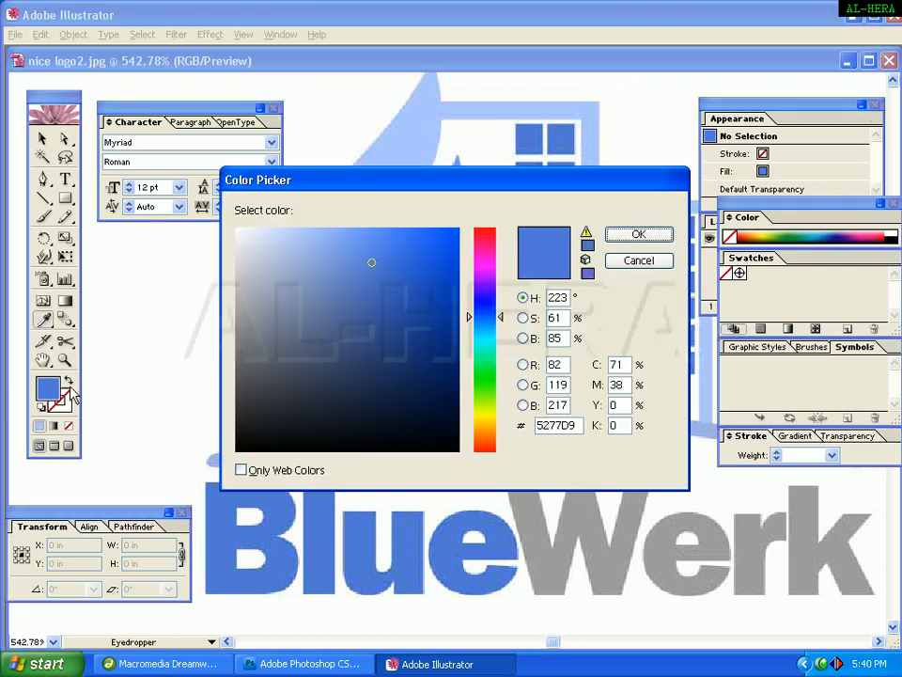
double_click(580, 428)
left_click(647, 234)
Draw a small rectangle about 0.10 × 0.09 in inside the corner path and nudge it upward.
key("space")
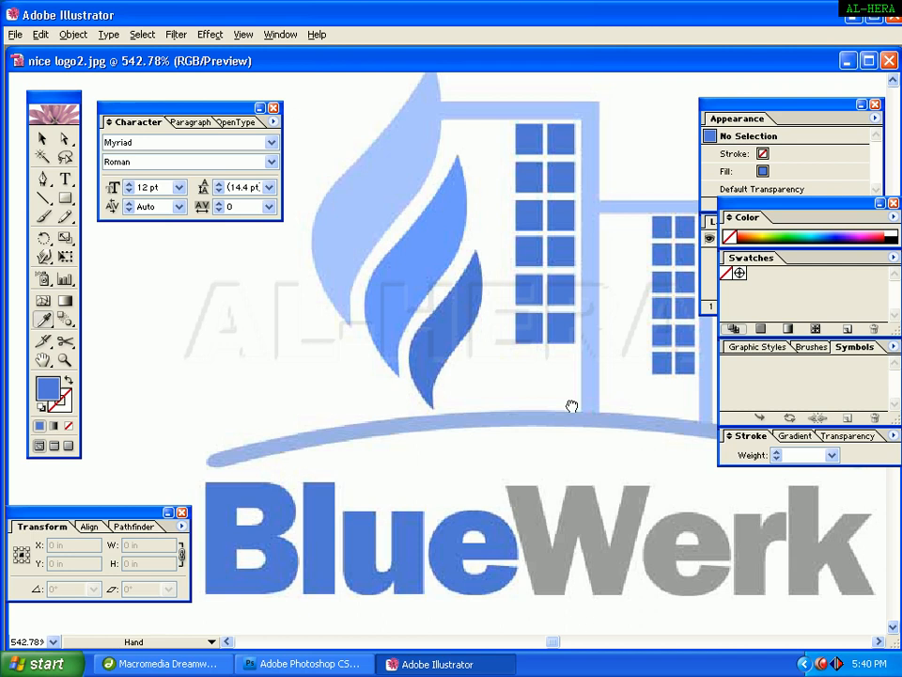
left_click_drag(572, 406, 588, 490)
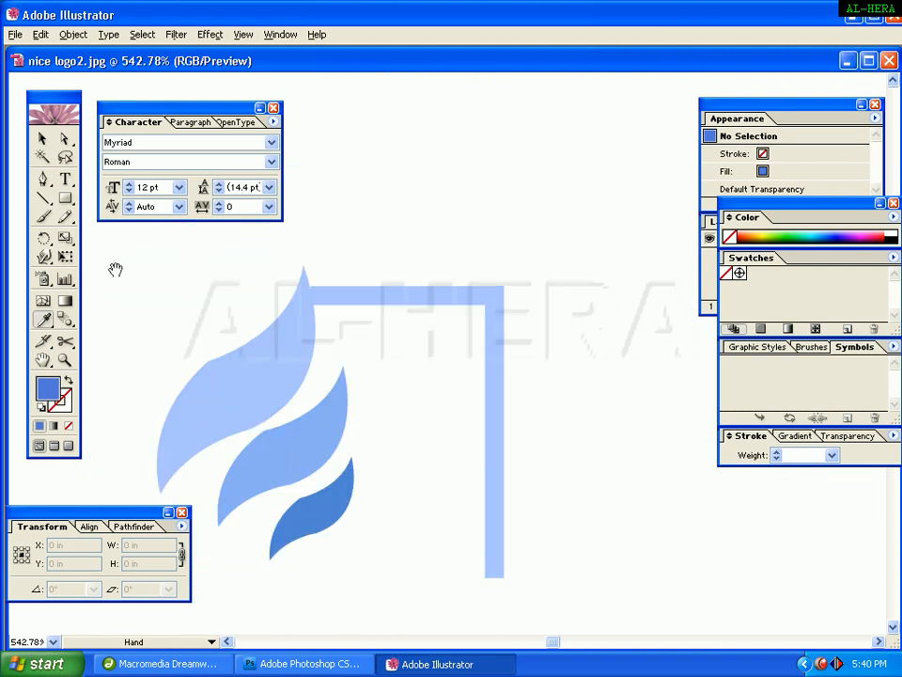
left_click(65, 198)
left_click_drag(388, 335, 426, 366)
left_click(42, 141)
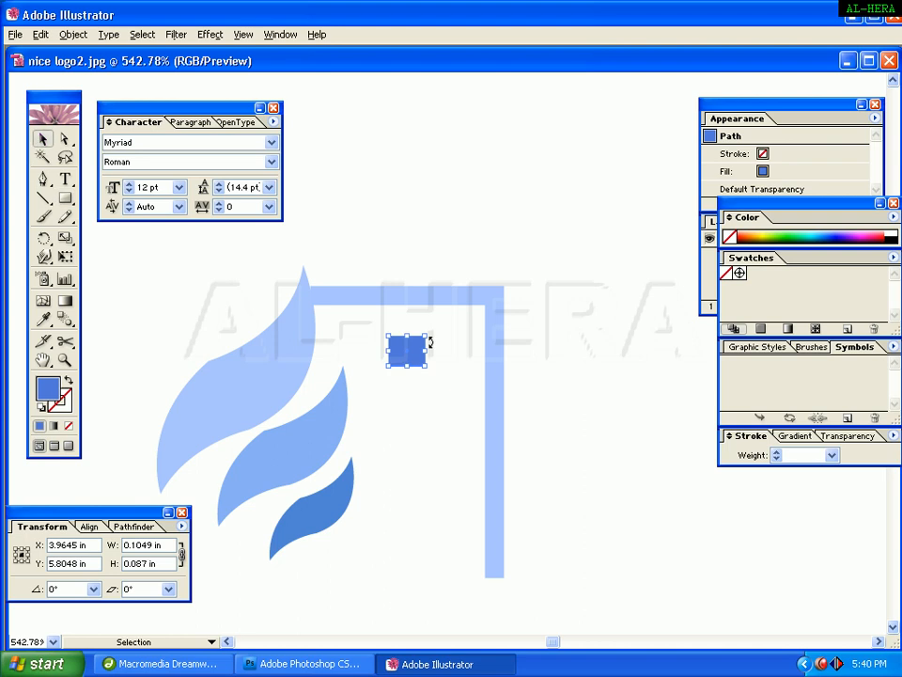
left_click(359, 374)
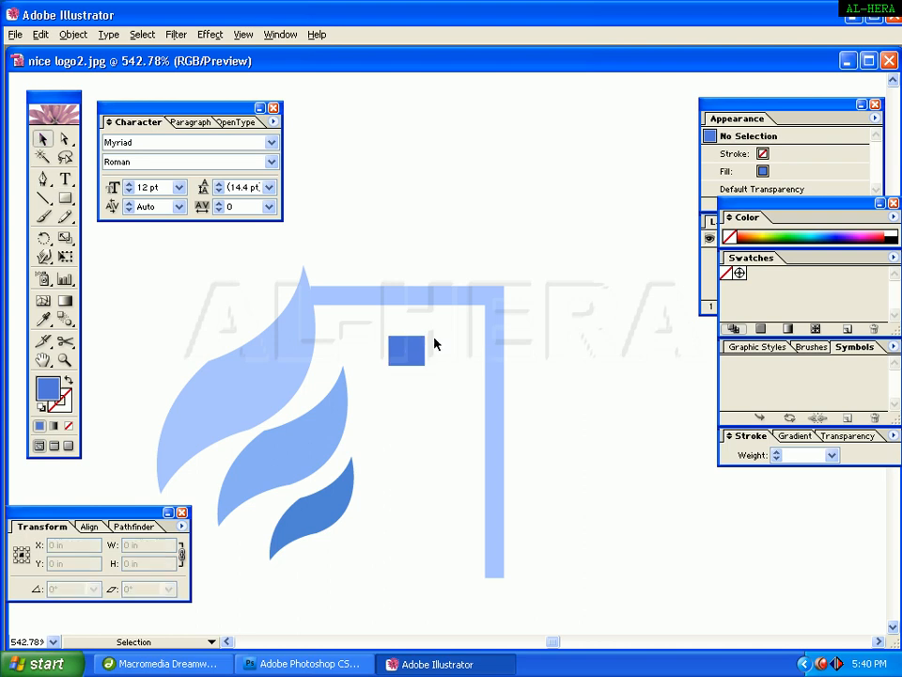
mouse_move(402, 354)
left_mouse_down()
mouse_move(425, 347)
mouse_move(406, 339)
left_mouse_up()
left_click(537, 201)
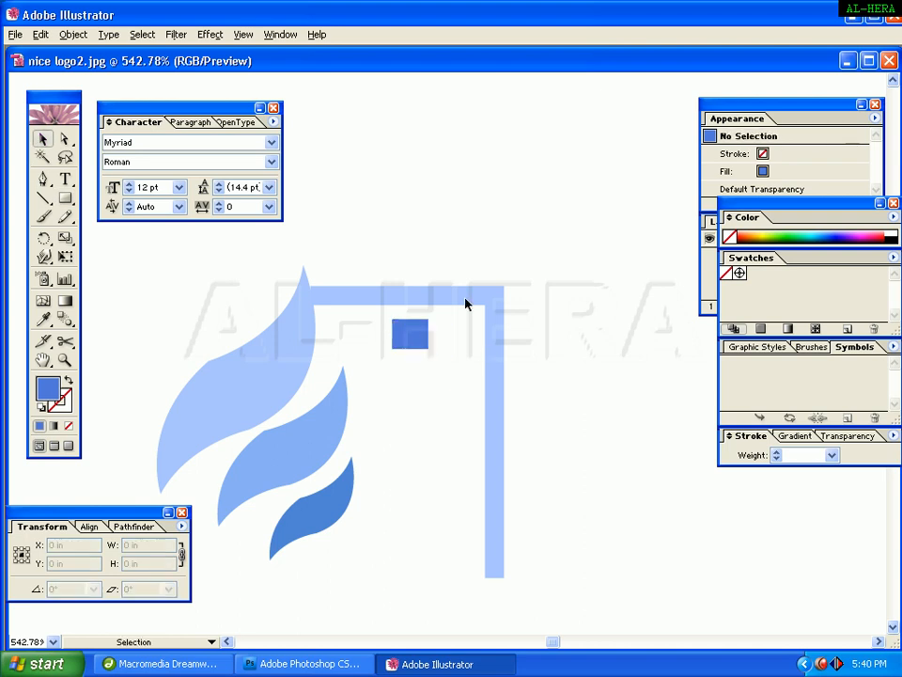
Resize the window rectangle to about 0.06 × 0.05 in, undoing the first resize attempt.
key("space")
left_click_drag(585, 170, 610, 223)
left_click_drag(608, 374, 634, 220)
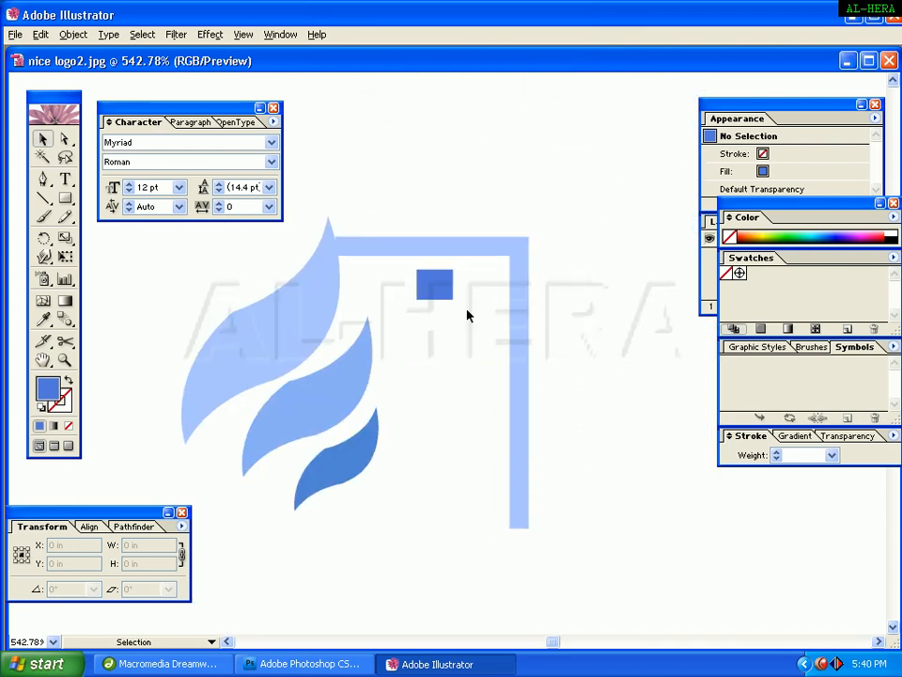
left_click(423, 290)
mouse_move(456, 271)
left_mouse_down()
mouse_move(448, 278)
mouse_move(460, 270)
left_mouse_up()
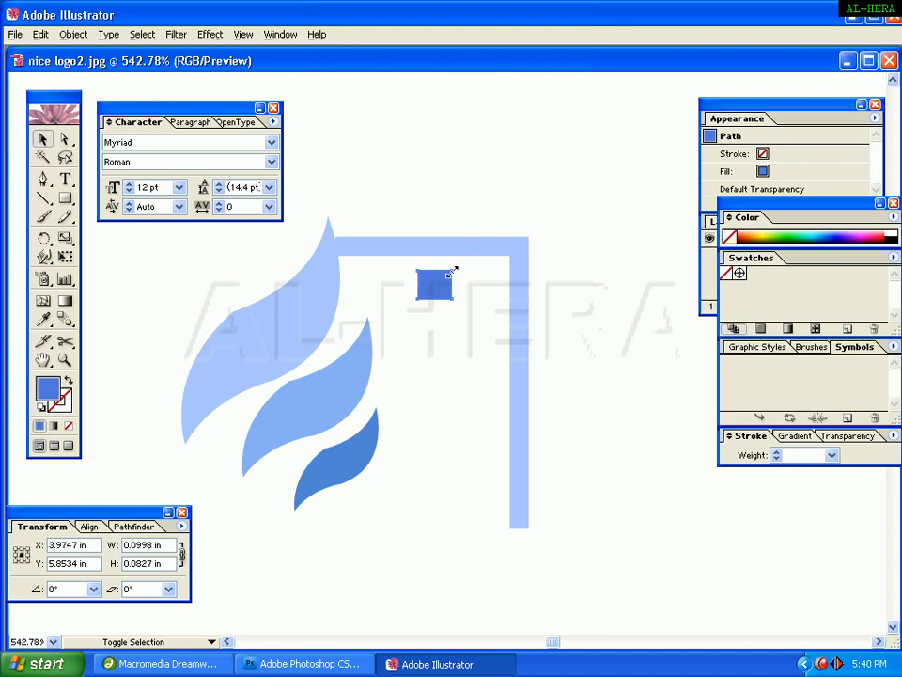
key("ctrl+z")
left_click_drag(436, 292, 435, 288)
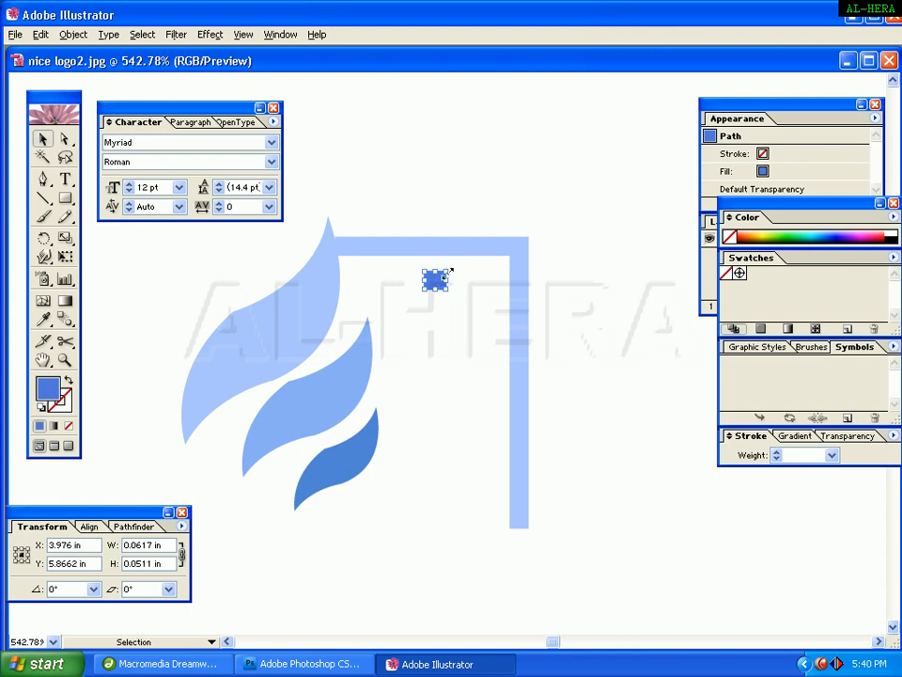
Duplicate the square downward and repeat the transform to build a vertical column of window squares.
left_click_drag(432, 287, 433, 310)
key("ctrl+d")
key("ctrl+d")
key("ctrl+d")
key("ctrl+d")
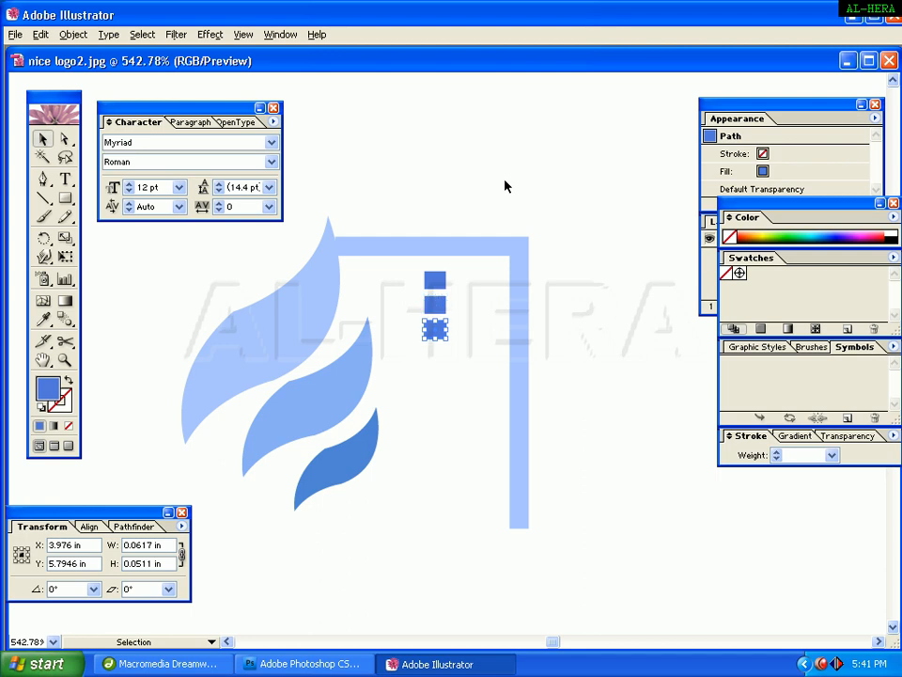
key("ctrl+d")
key("ctrl+d")
key("ctrl+d")
key("ctrl+d")
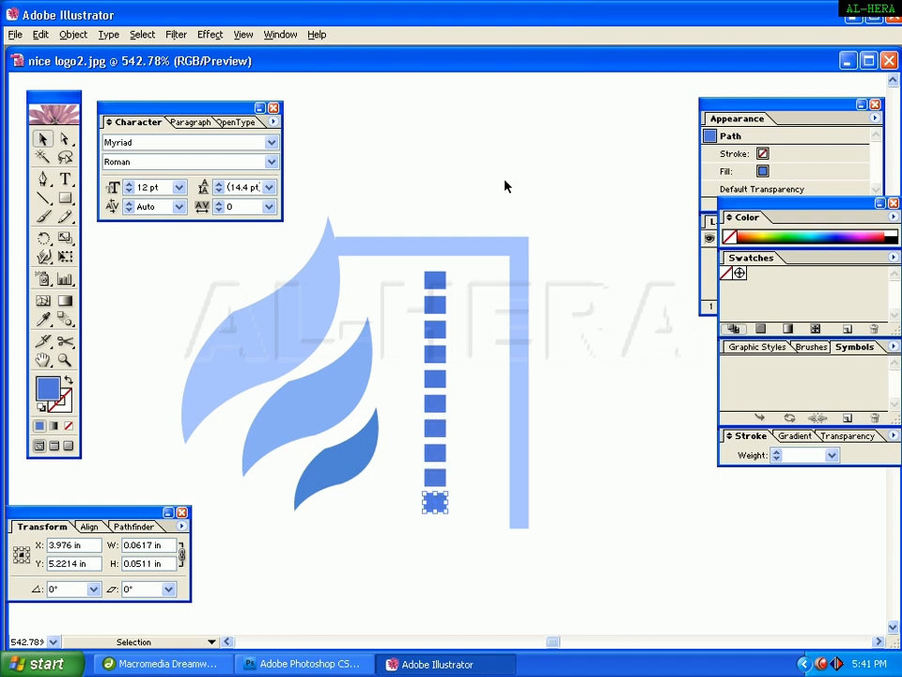
Duplicate another window square, then undo the last two duplicates to shorten the column.
key("ctrl+d")
key("space")
left_click_drag(538, 139, 532, 628)
left_click_drag(536, 496, 550, 99)
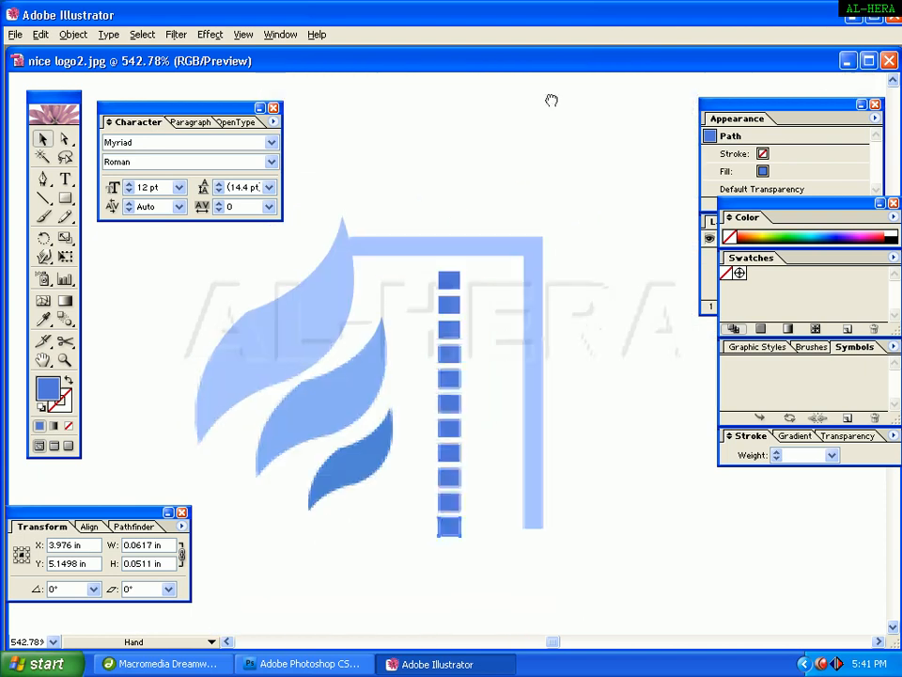
key("ctrl+z")
key("ctrl+z")
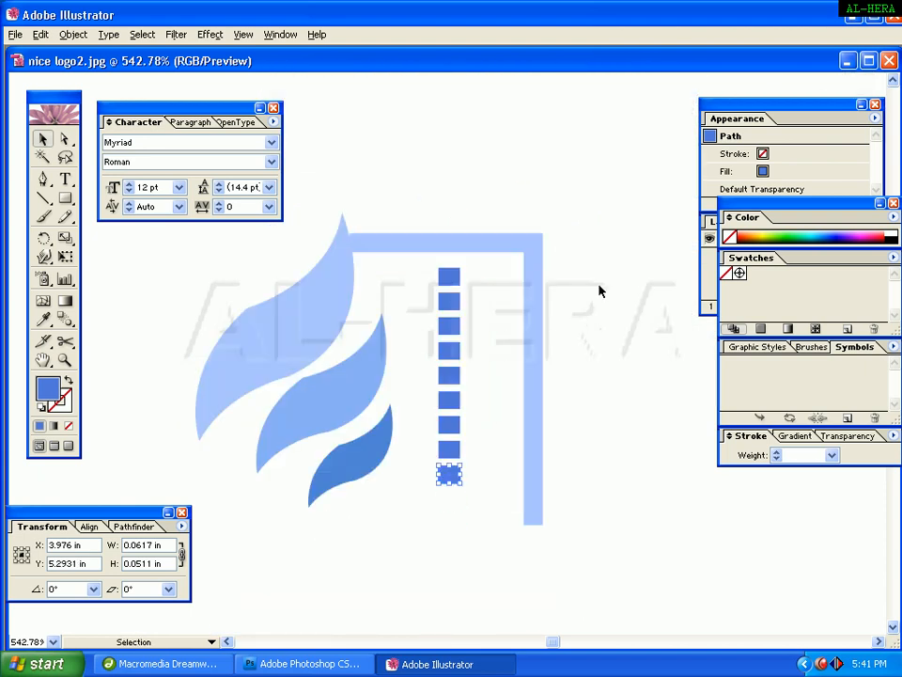
Group the column of window squares and duplicate it to the right as a second column.
left_click(520, 432)
left_click_drag(430, 291, 427, 264)
right_click(439, 226)
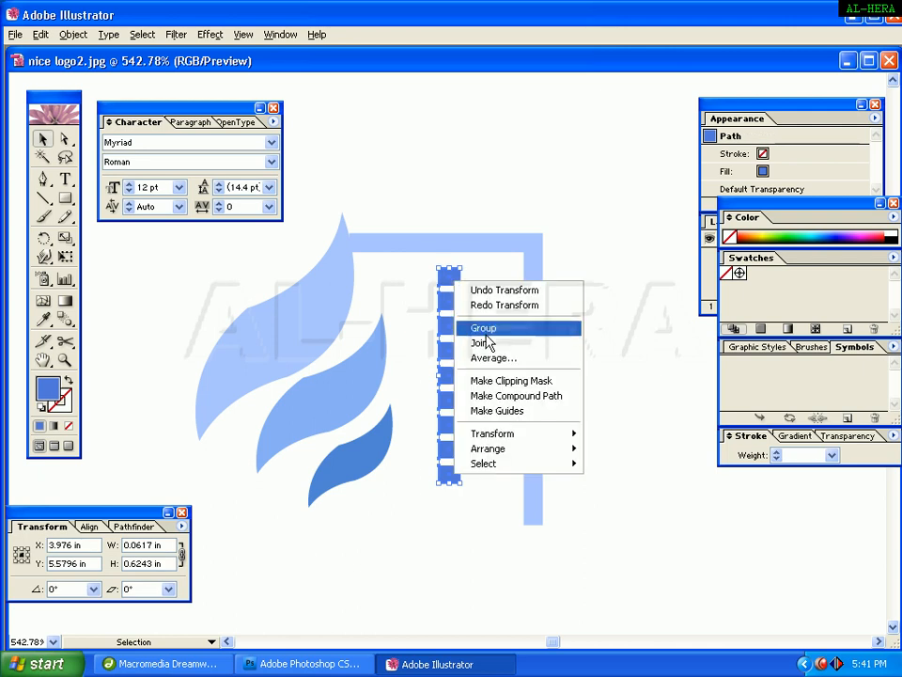
left_click(481, 328)
left_click_drag(449, 328, 477, 328)
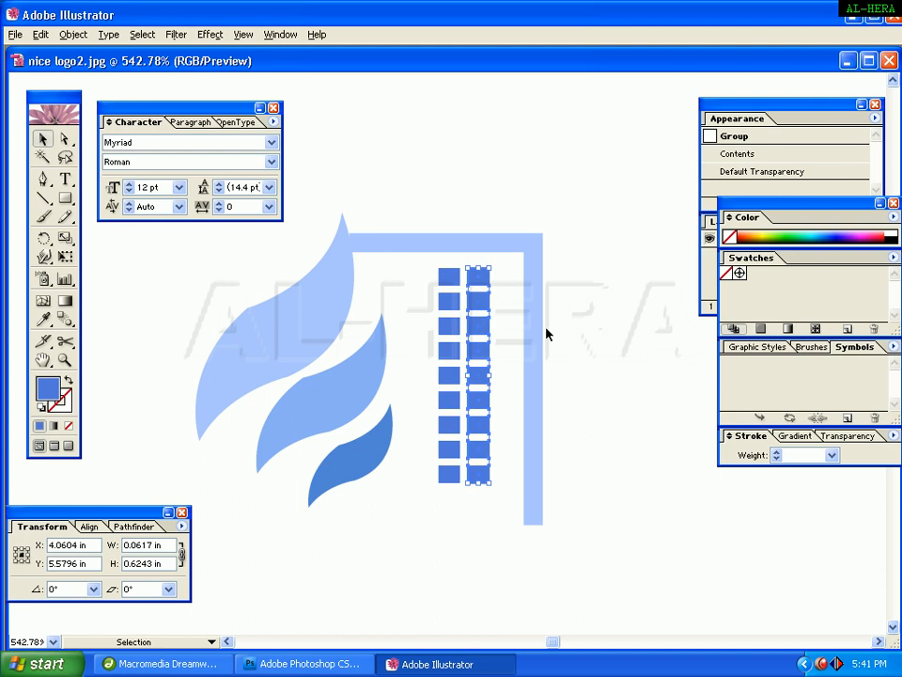
left_click(540, 333)
Group both window columns together and shift the block slightly right inside the building outline.
left_click_drag(418, 268, 483, 463)
right_click(465, 376)
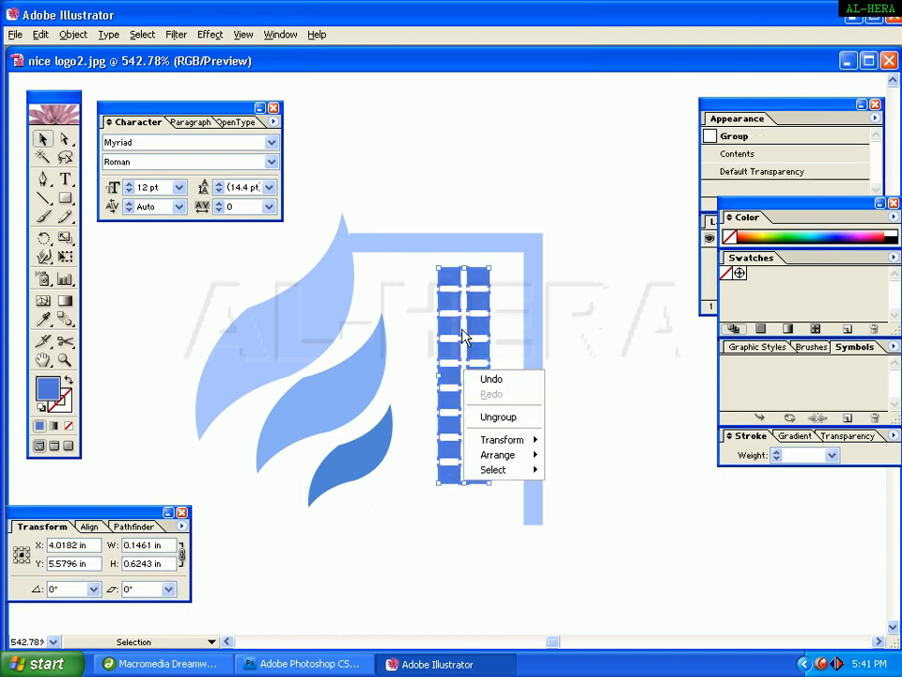
right_click(452, 324)
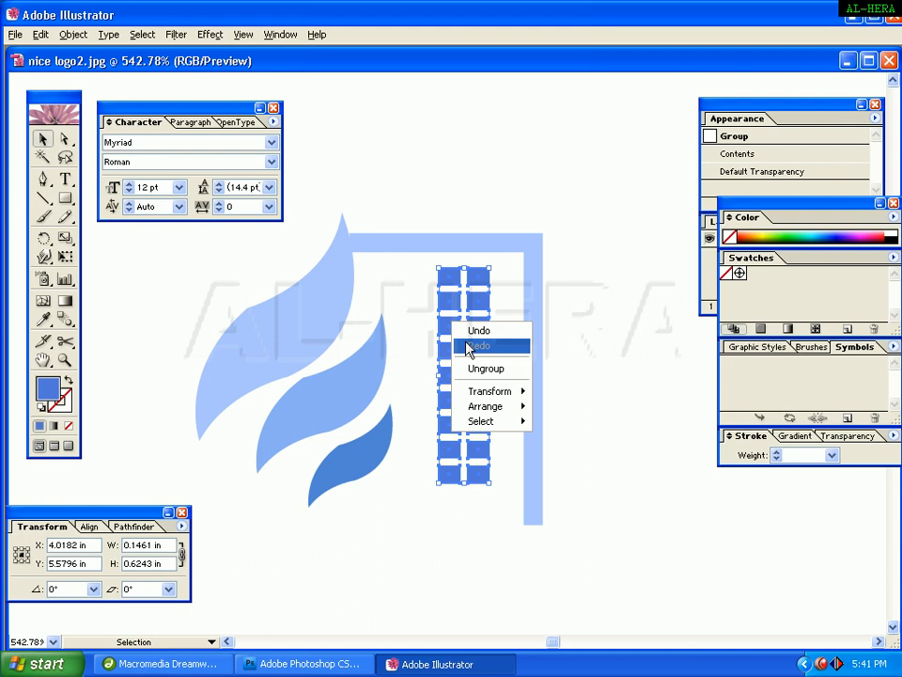
left_click(82, 36)
left_click(56, 103)
left_click(617, 246)
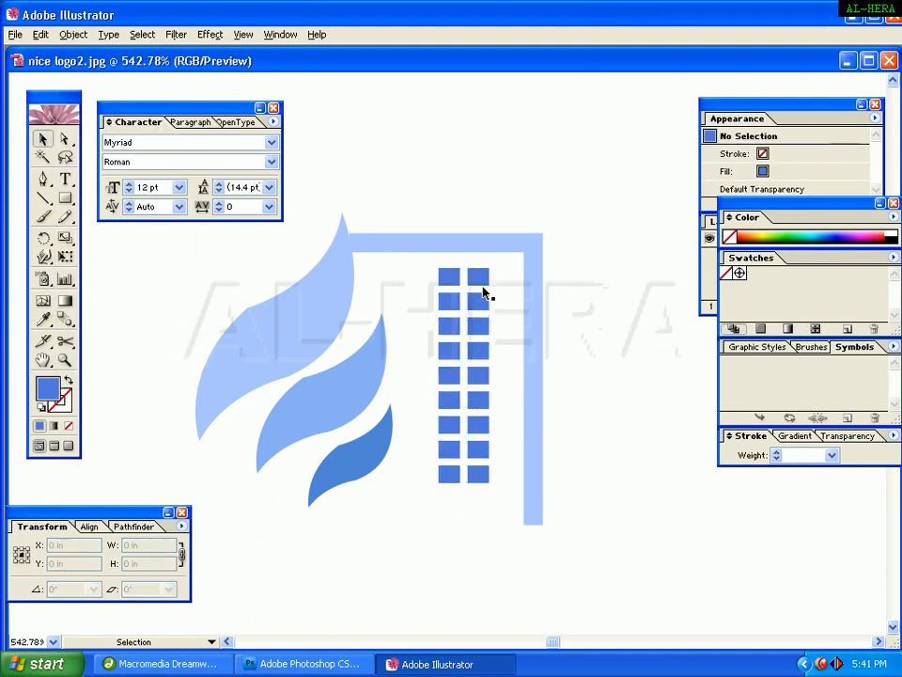
left_click_drag(484, 292, 499, 286)
left_click(640, 292)
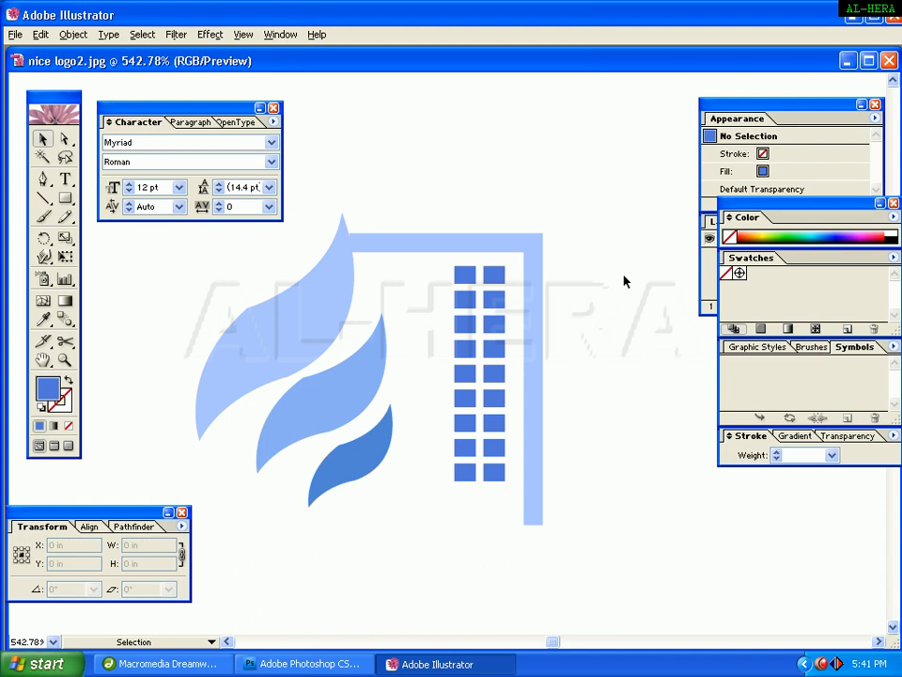
Narrow the building's corner path around the windows and raise its bottom edge slightly.
key("ctrl+minus")
key("ctrl+minus")
key("ctrl+minus")
key("space")
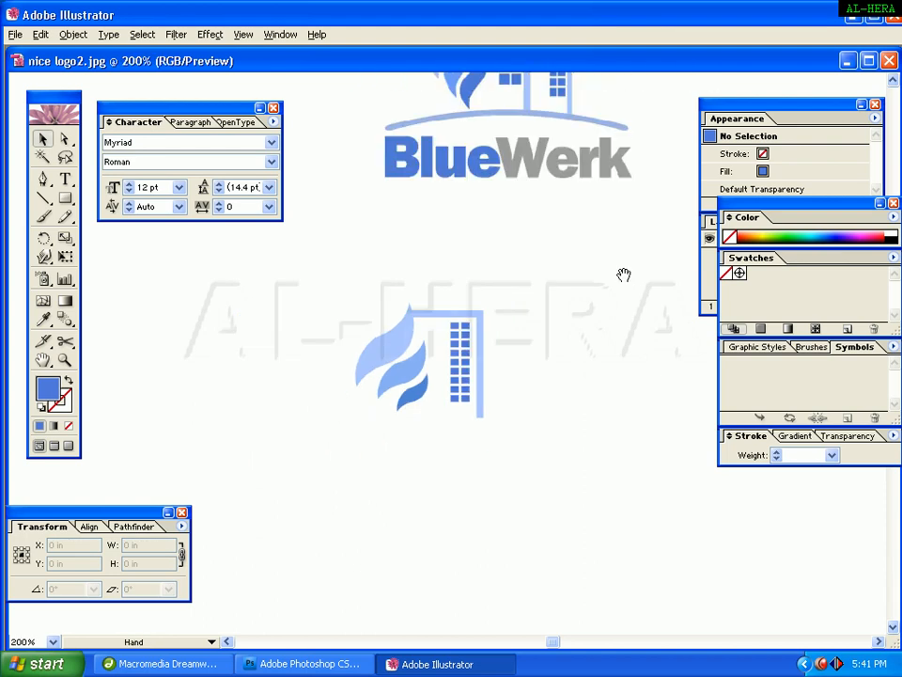
left_click_drag(551, 288, 540, 253)
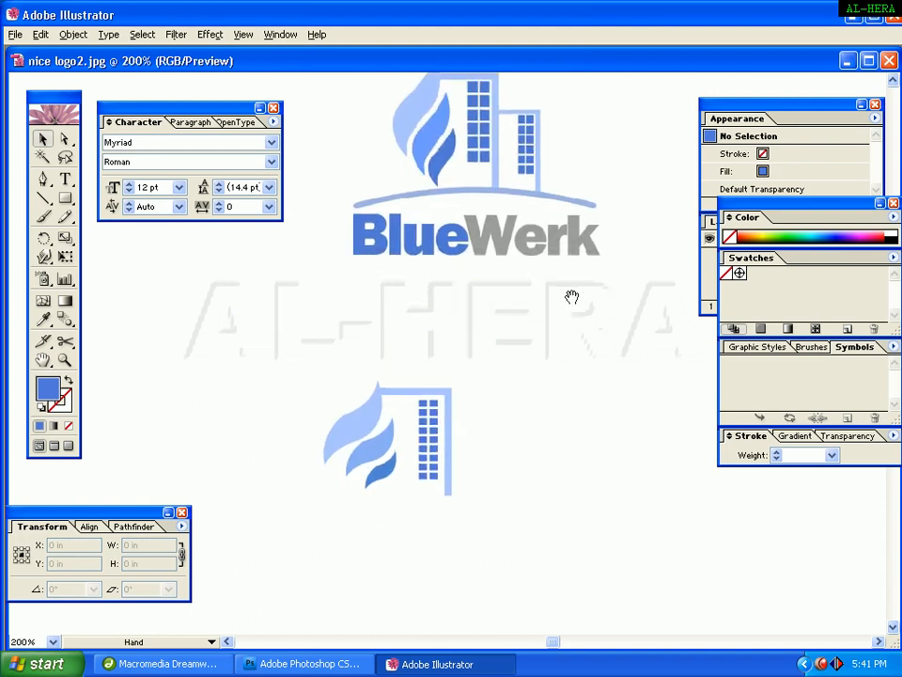
left_click_drag(571, 298, 575, 323)
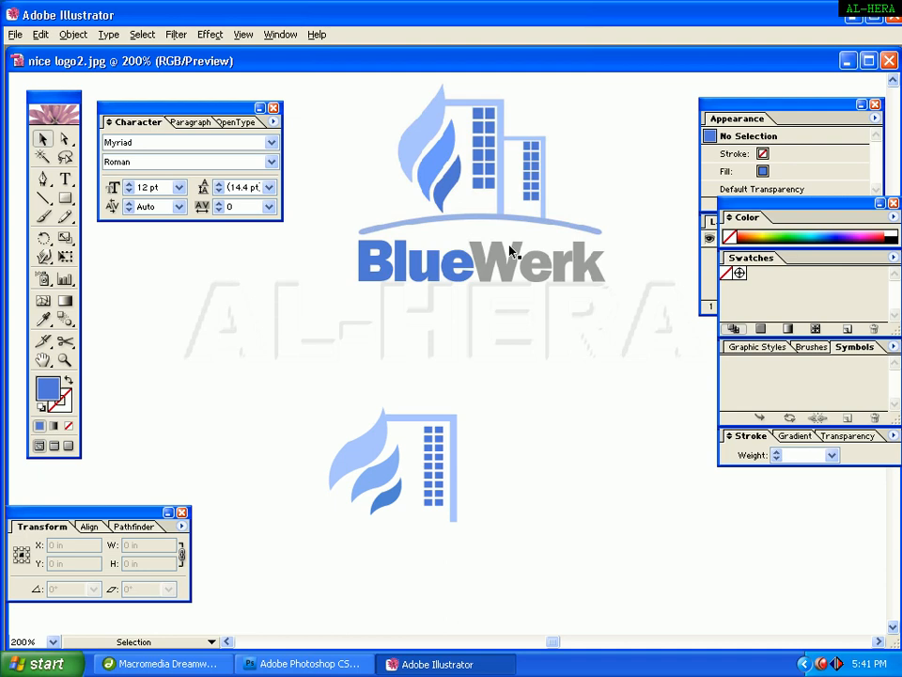
left_click(442, 453)
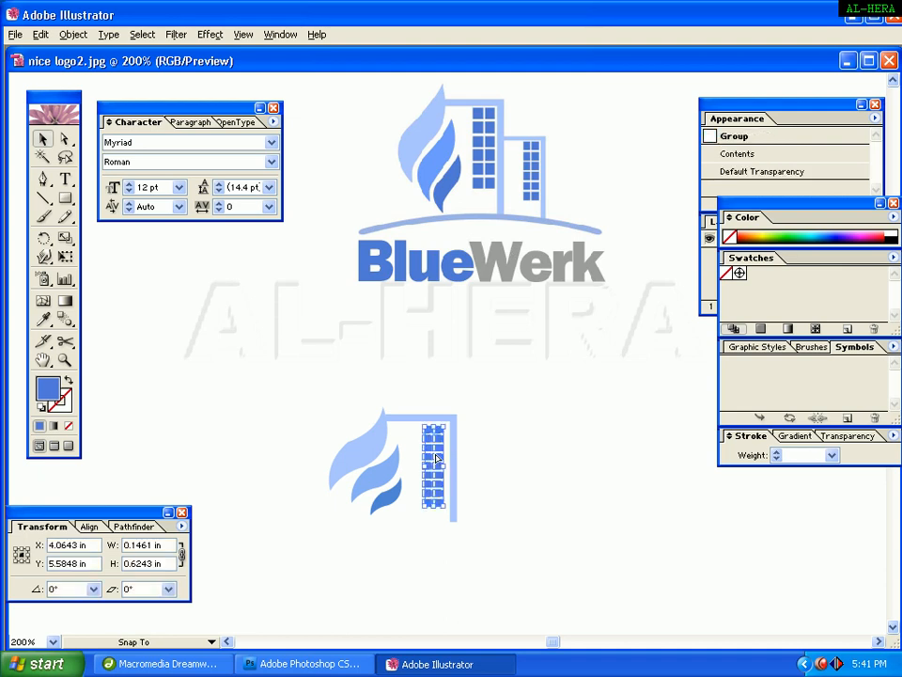
left_click(460, 471)
left_click(453, 467)
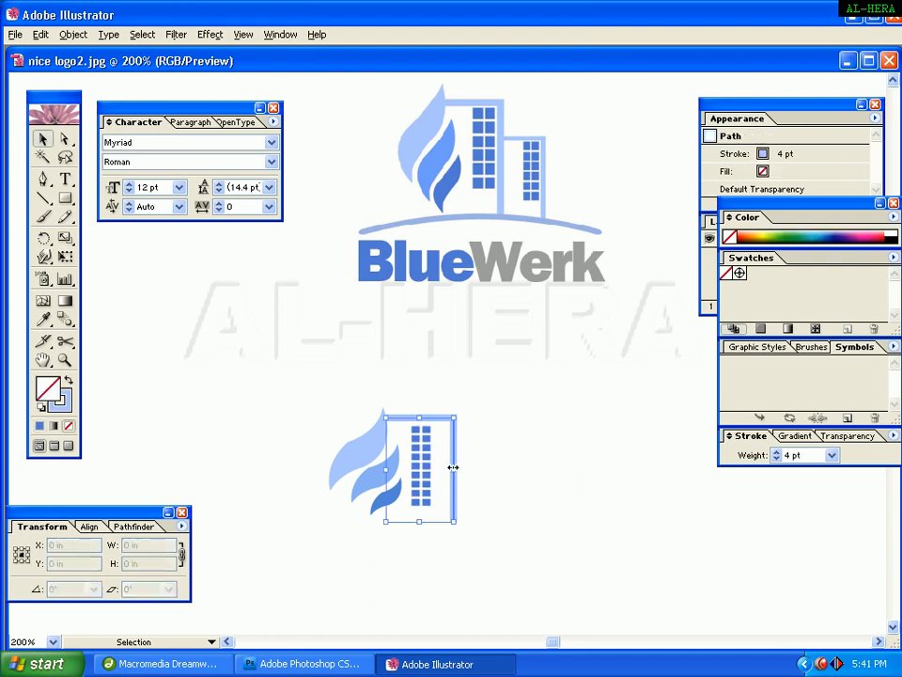
left_click_drag(453, 468, 442, 470)
left_click(511, 466)
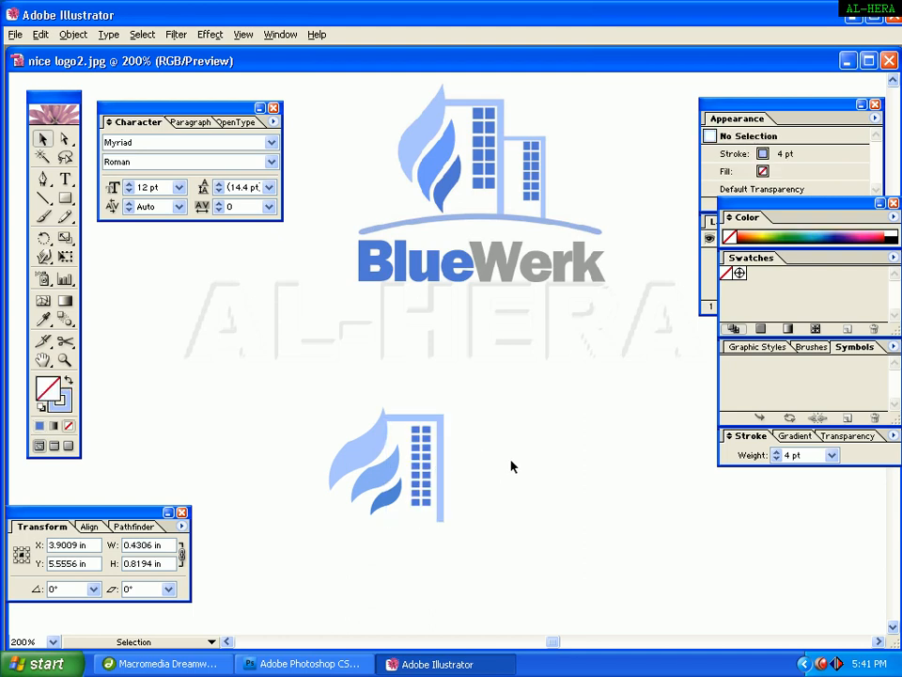
left_click(440, 520)
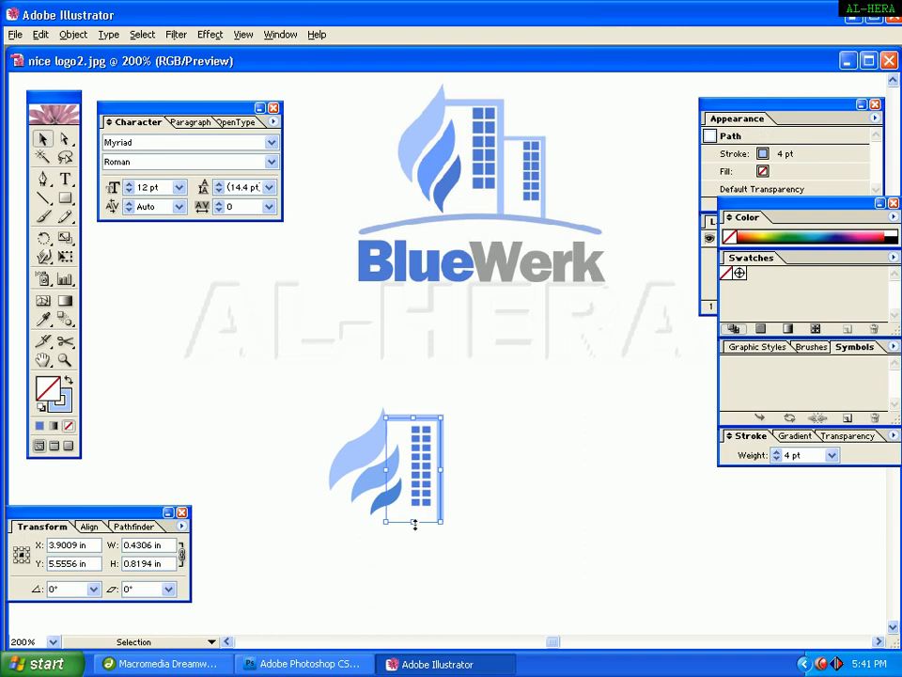
left_click_drag(415, 523, 414, 517)
left_click(516, 466)
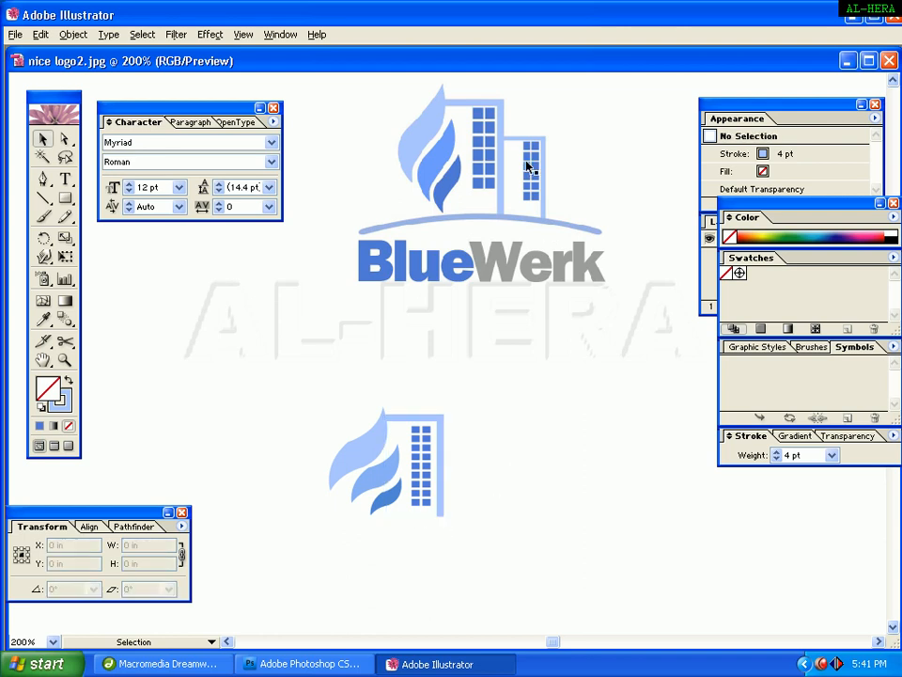
Group the window block with the building path, then ungroup them again.
left_click_drag(419, 411, 424, 430)
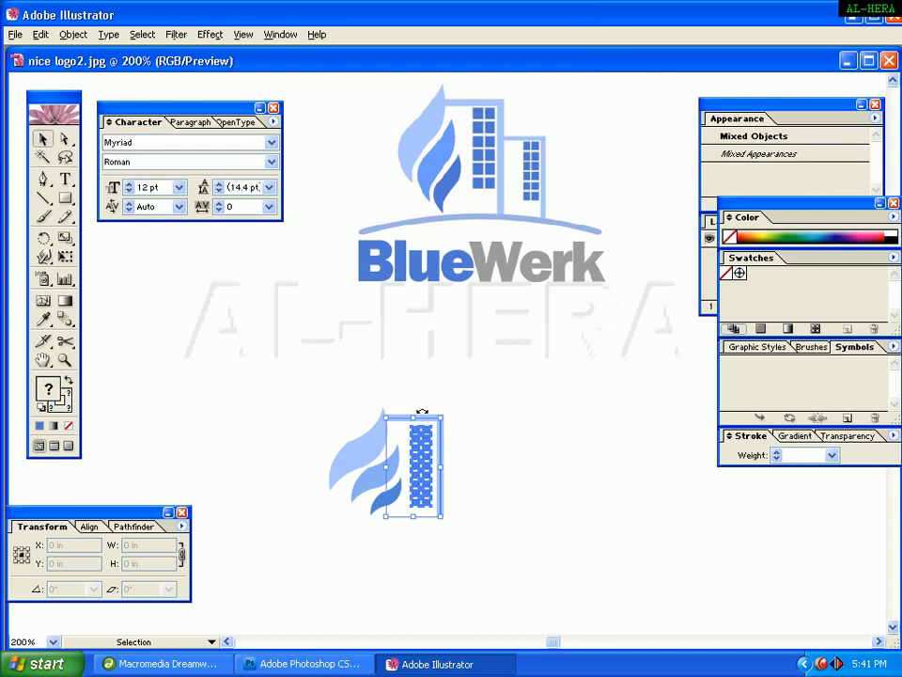
right_click(425, 431)
left_click(456, 481)
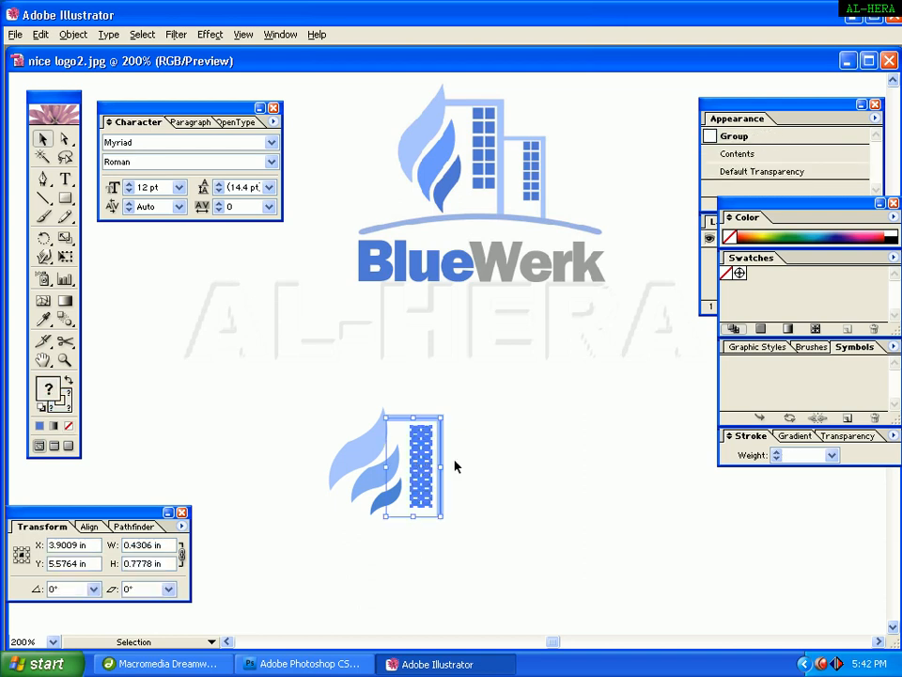
left_click(455, 467)
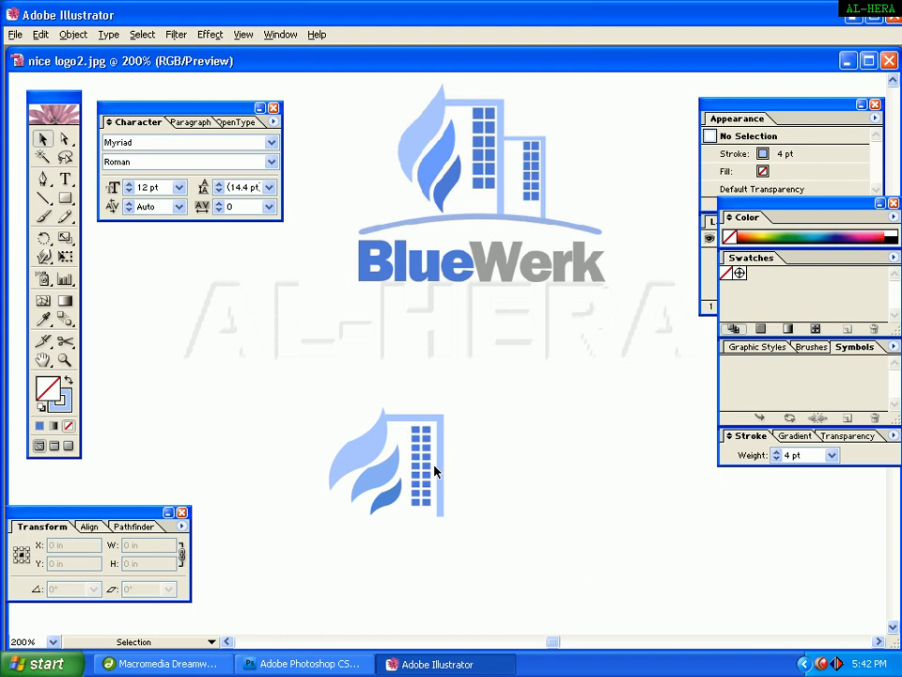
left_click(425, 469)
left_click(467, 470)
left_click(427, 465)
right_click(425, 461)
left_click(447, 517)
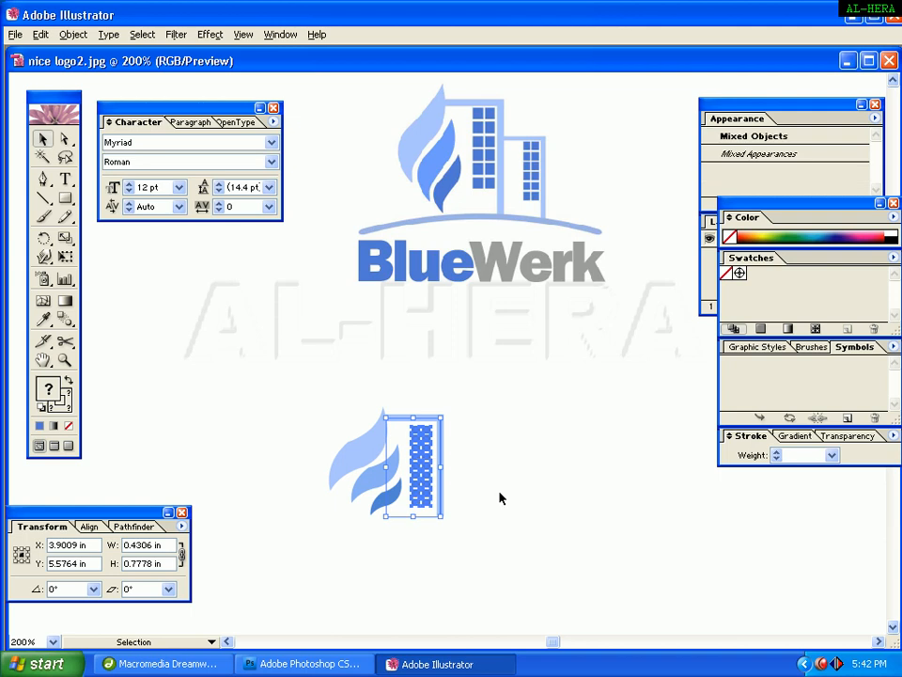
left_click(500, 554)
Duplicate the building corner path to the right as a second, shorter building outline.
left_click(439, 498)
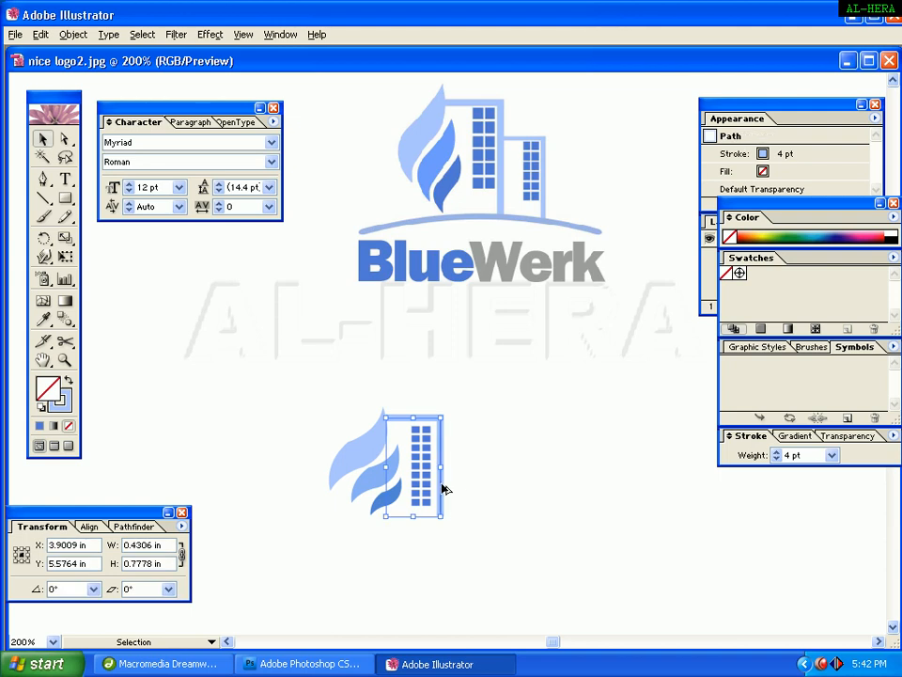
left_click_drag(445, 488, 502, 464)
left_click_drag(501, 532, 499, 524)
left_click(544, 497)
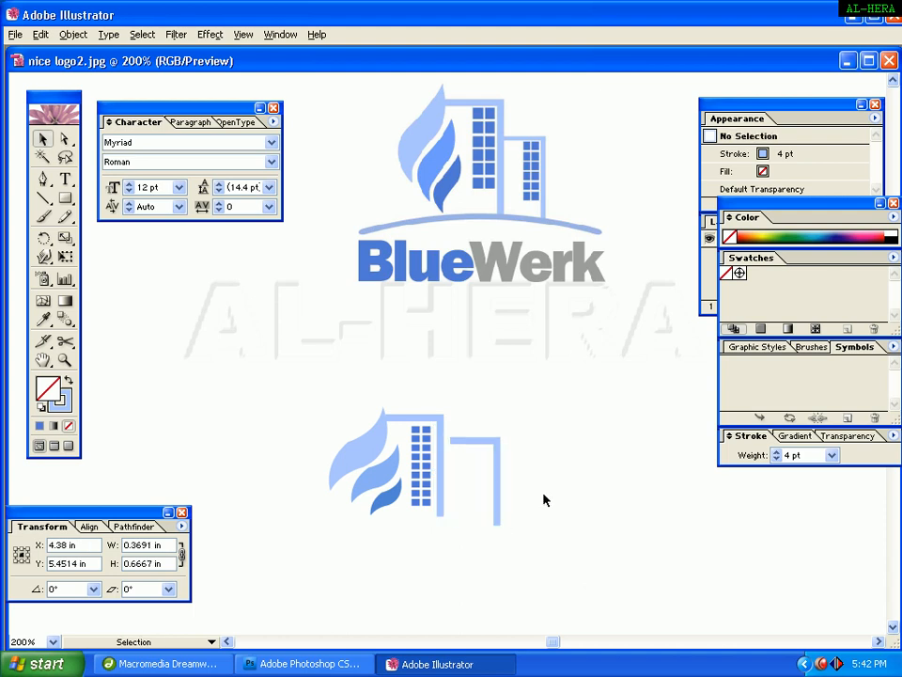
left_click(496, 481)
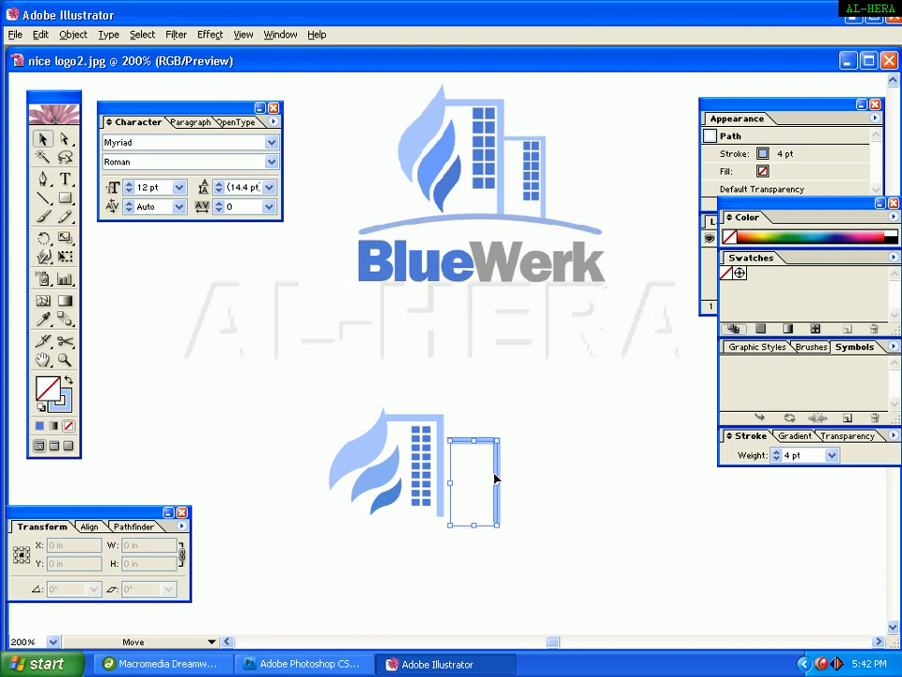
left_click_drag(495, 480, 492, 479)
left_click(574, 443)
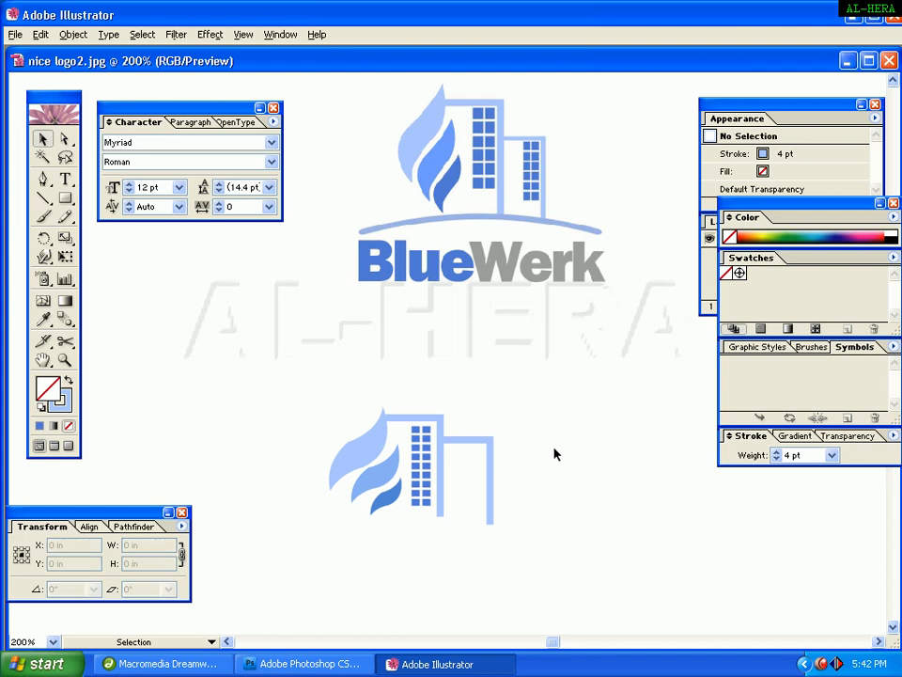
Delete the extra duplicate of the second building path.
left_click(492, 526)
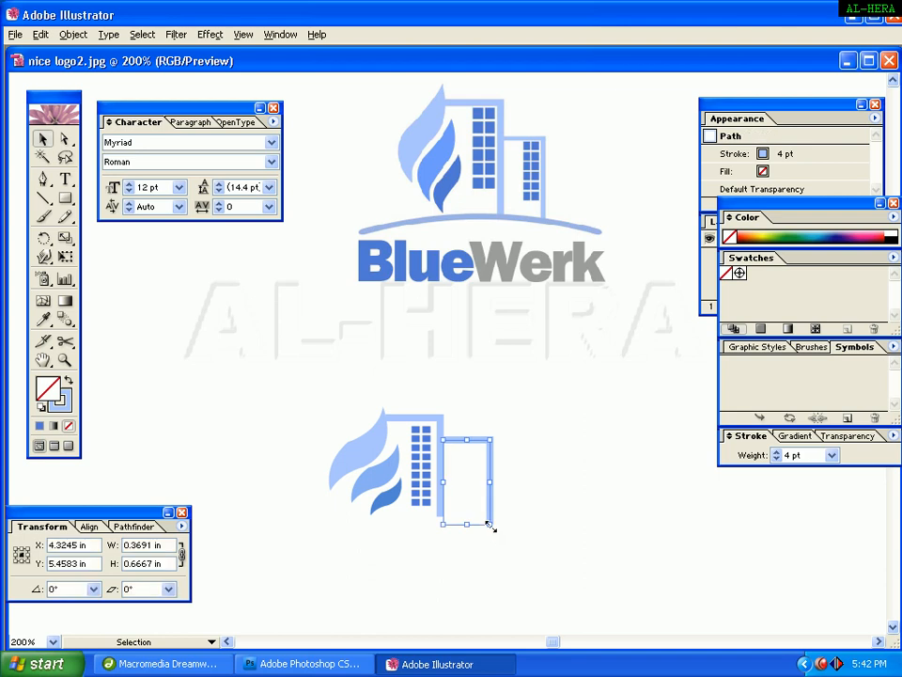
left_click(469, 524)
key("Delete")
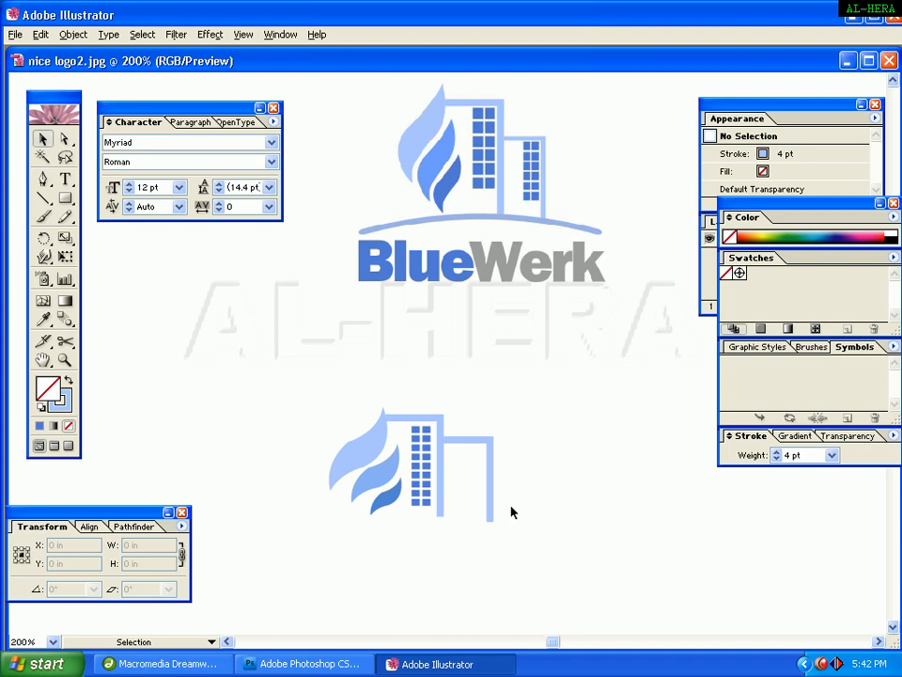
Try moving the window block into the second building, then undo the move.
key("ctrl+minus")
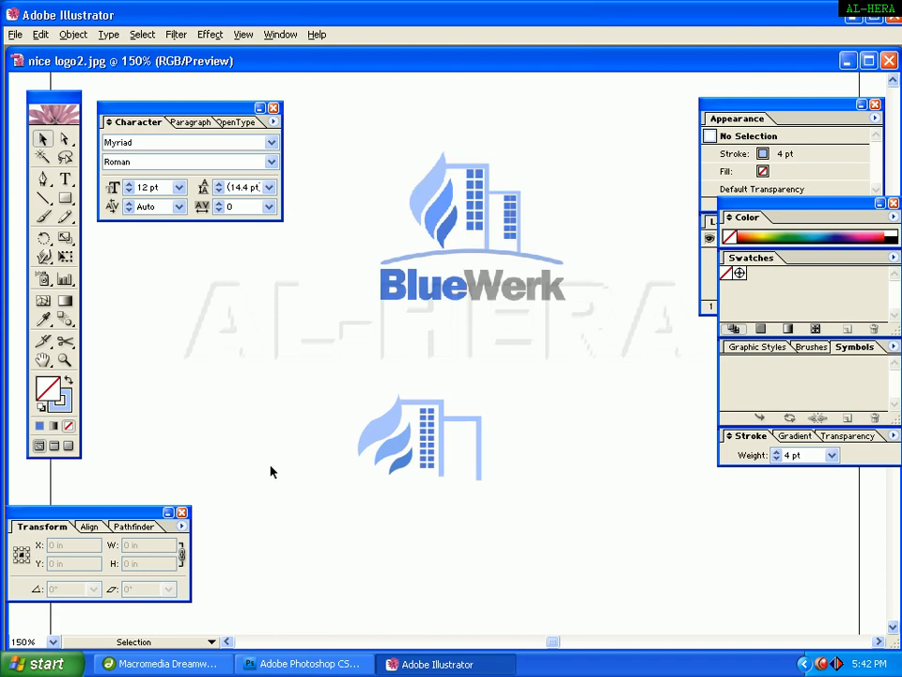
left_click(65, 360)
left_click_drag(340, 385, 490, 463)
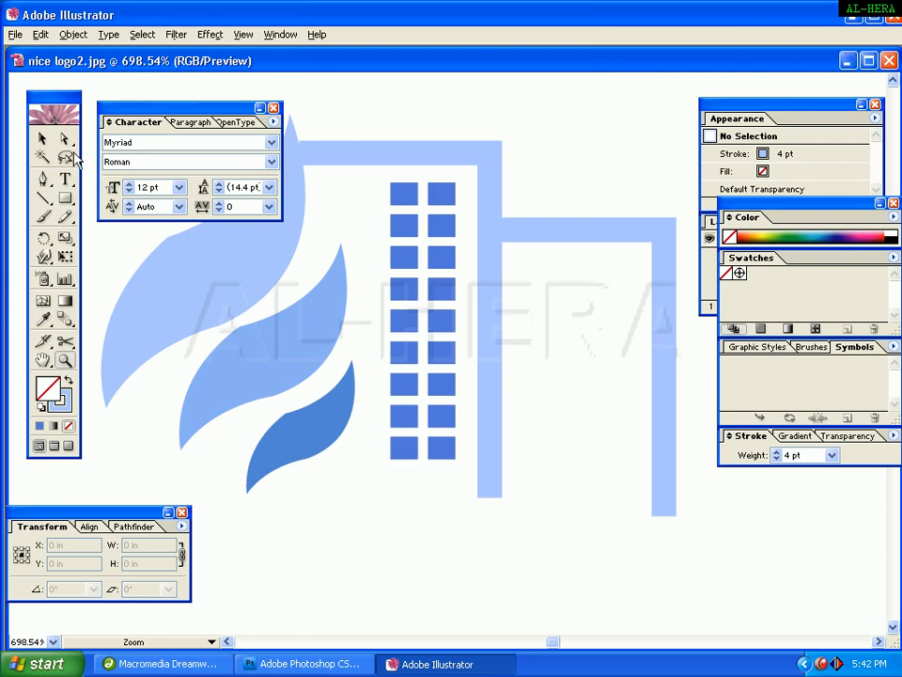
left_click(42, 139)
left_click_drag(539, 97, 478, 670)
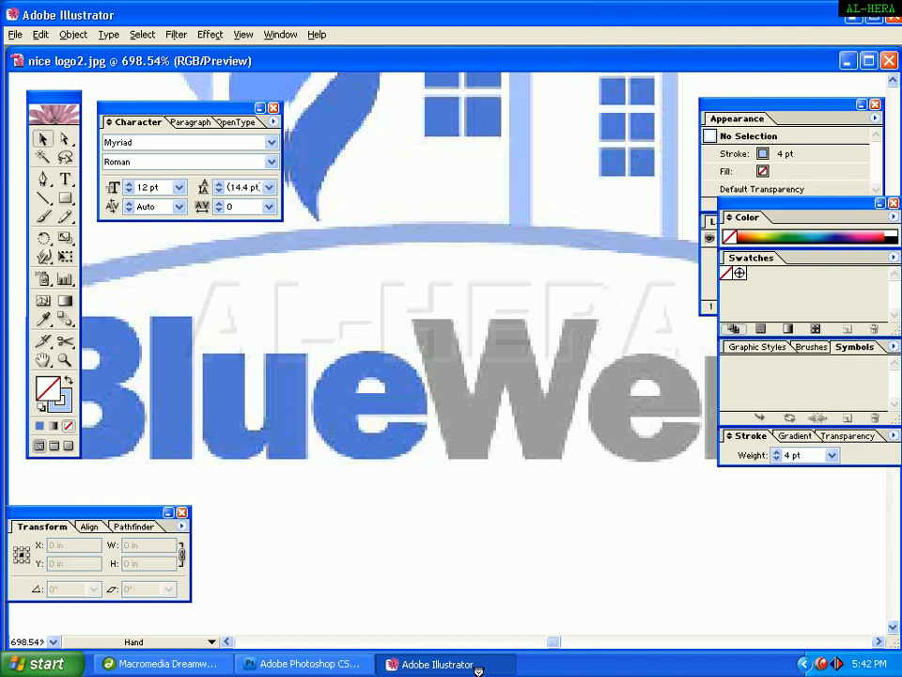
left_click_drag(586, 382, 548, 636)
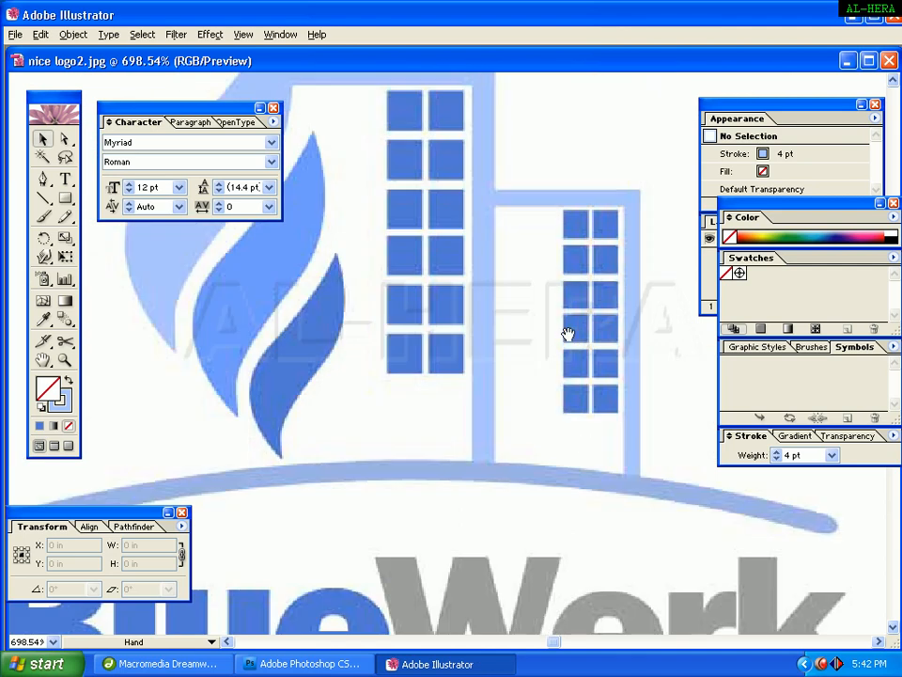
scroll(568, 334, "down", 12)
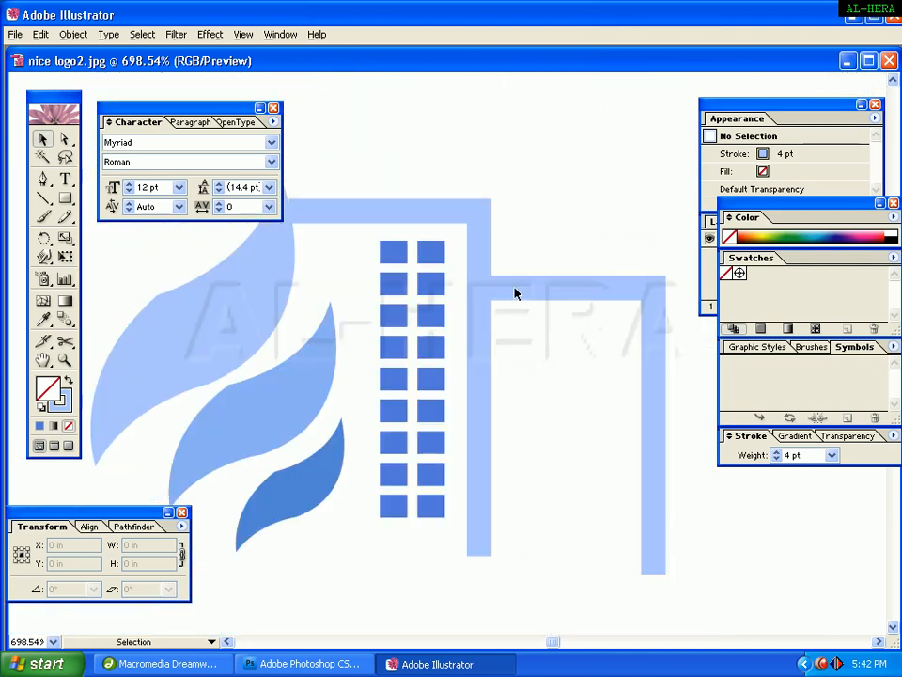
left_click(439, 298)
left_click_drag(400, 293, 567, 373)
key("super")
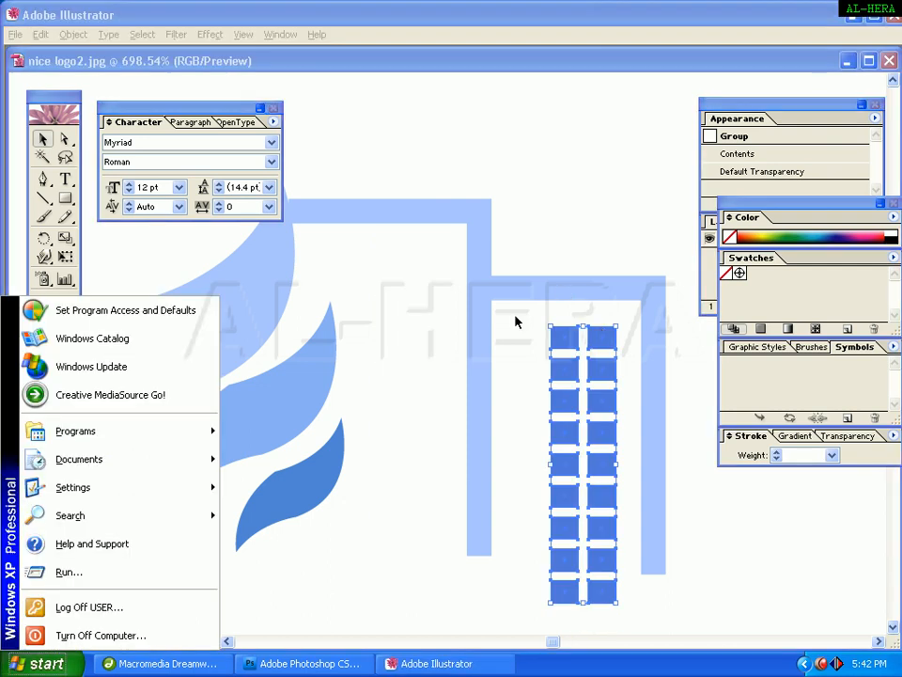
left_click(570, 217)
key("ctrl+z")
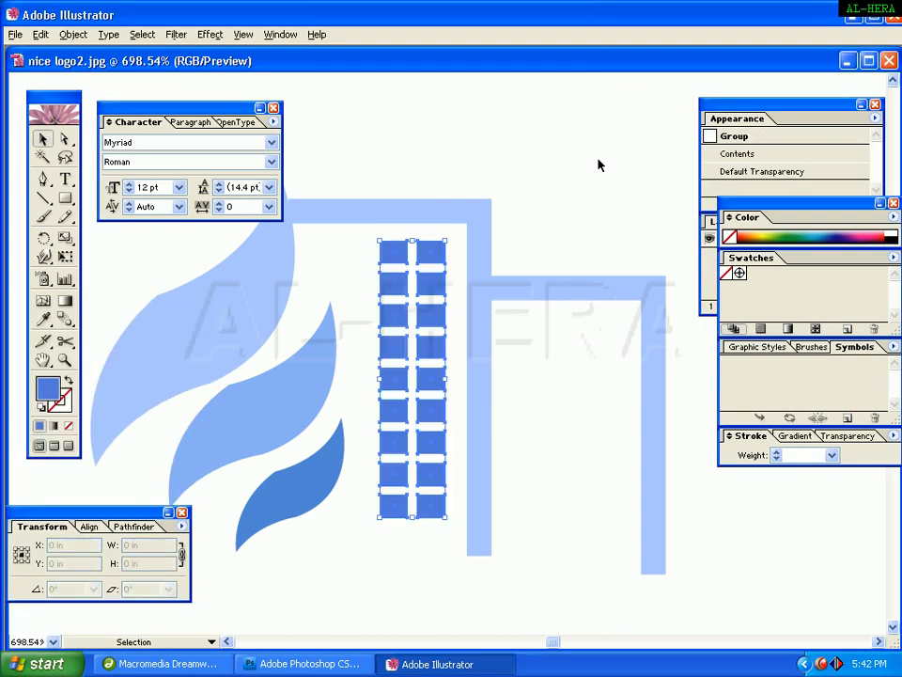
Duplicate the window columns into the second building and scale the copy down to about 0.09 × 0.41 in.
left_click_drag(432, 324, 583, 400)
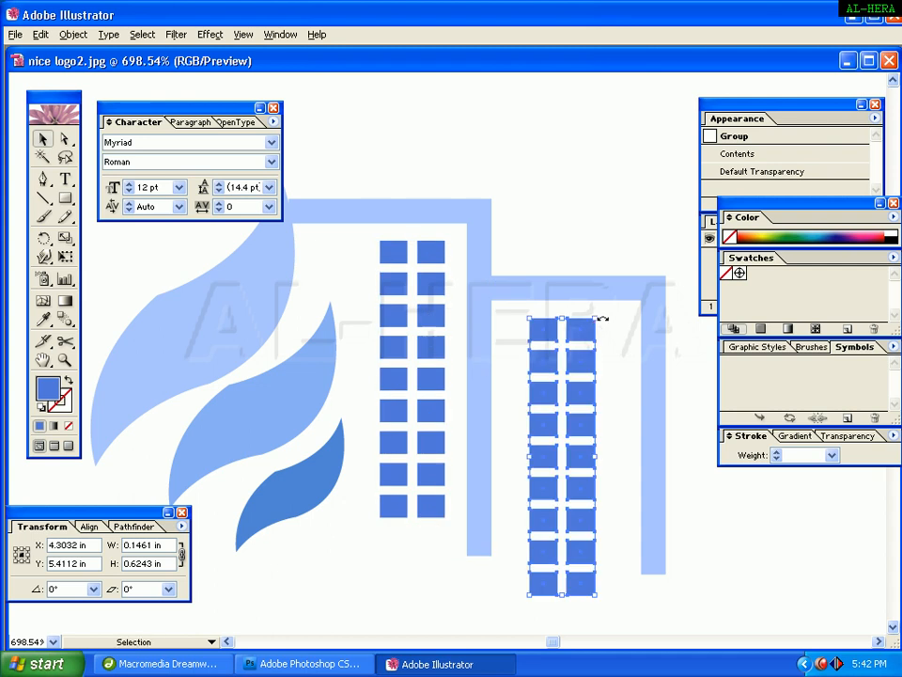
left_click_drag(596, 319, 584, 365)
left_click(636, 216)
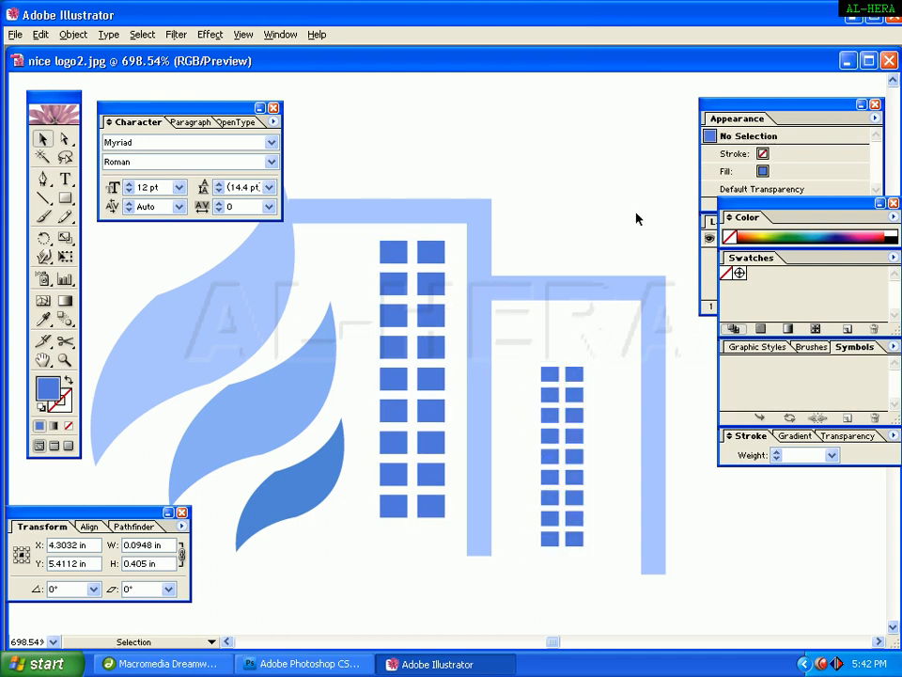
Move the window copy into the second building and enlarge it to about 0.11 × 0.49 in.
left_click_drag(571, 439, 616, 435)
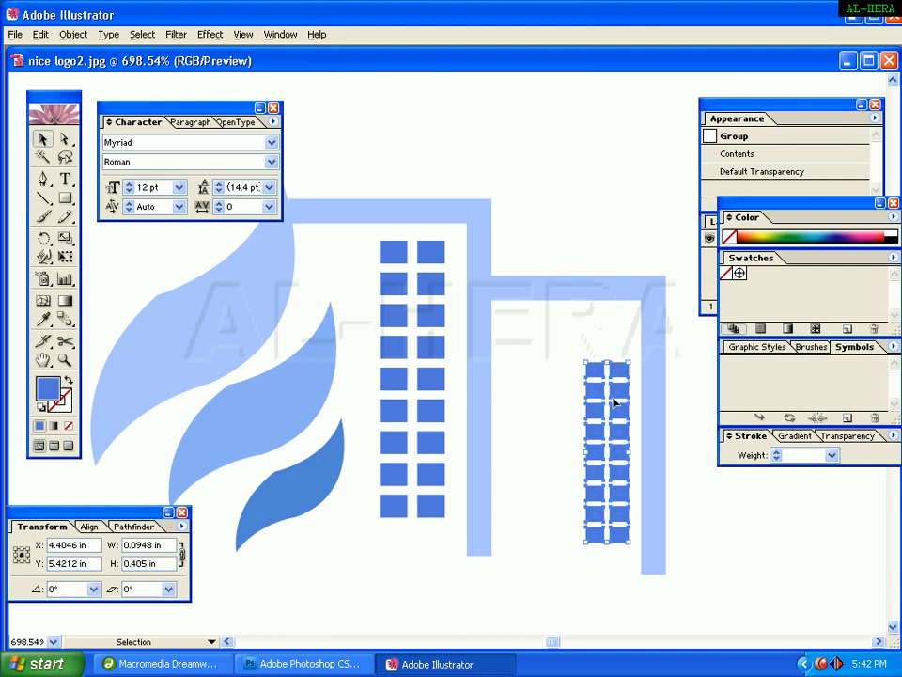
mouse_move(585, 363)
left_mouse_down()
mouse_move(560, 344)
mouse_move(593, 349)
mouse_move(587, 345)
left_mouse_up()
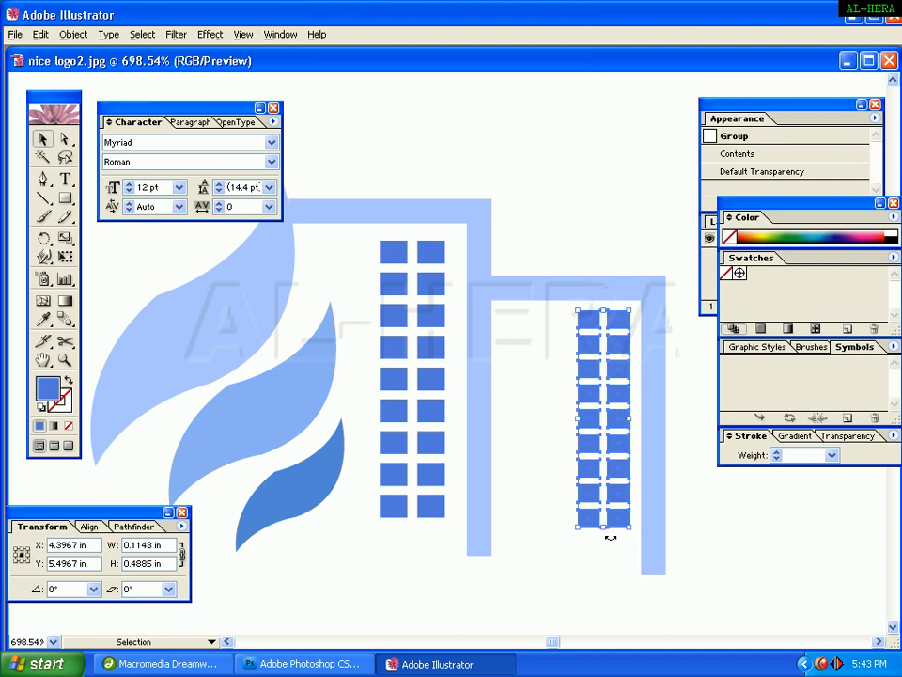
left_click(598, 213)
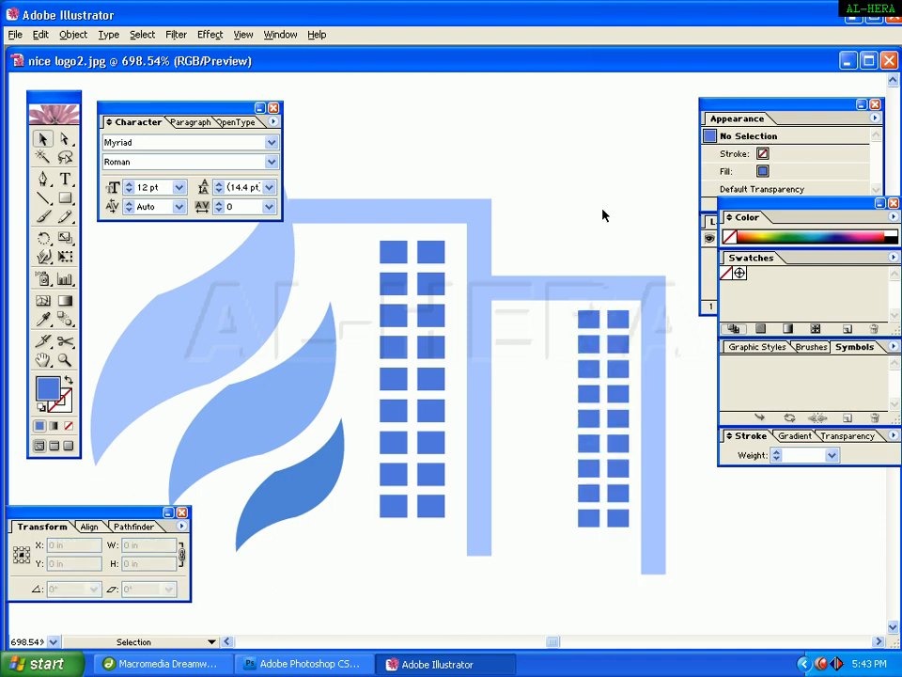
Sample the reference logo's arc colour with the Eyedropper and make it the stroke colour with no fill.
key("ctrl+minus")
key("ctrl+minus")
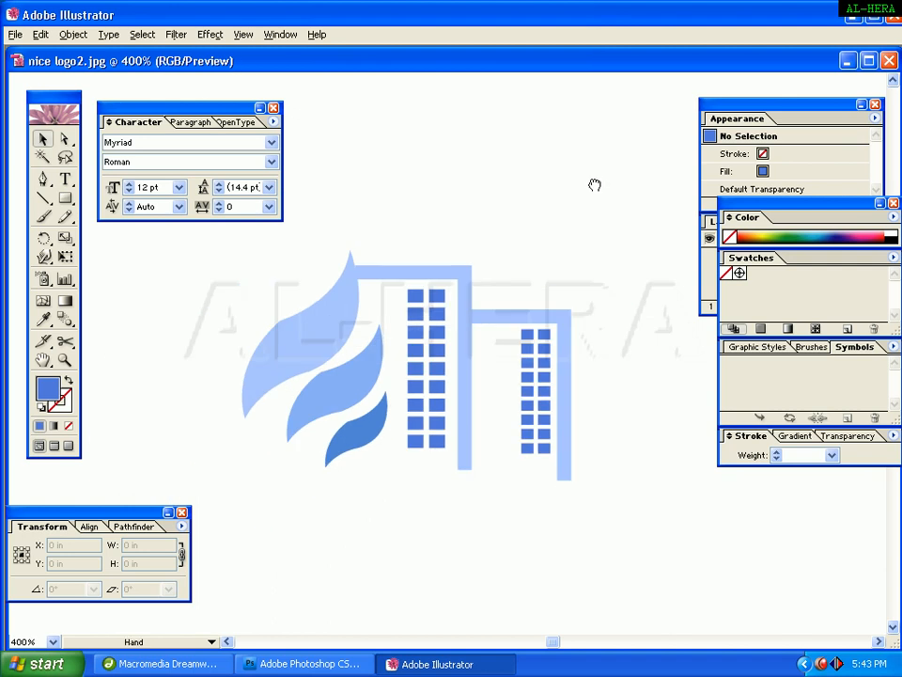
left_click_drag(594, 185, 527, 332)
key("ctrl+minus")
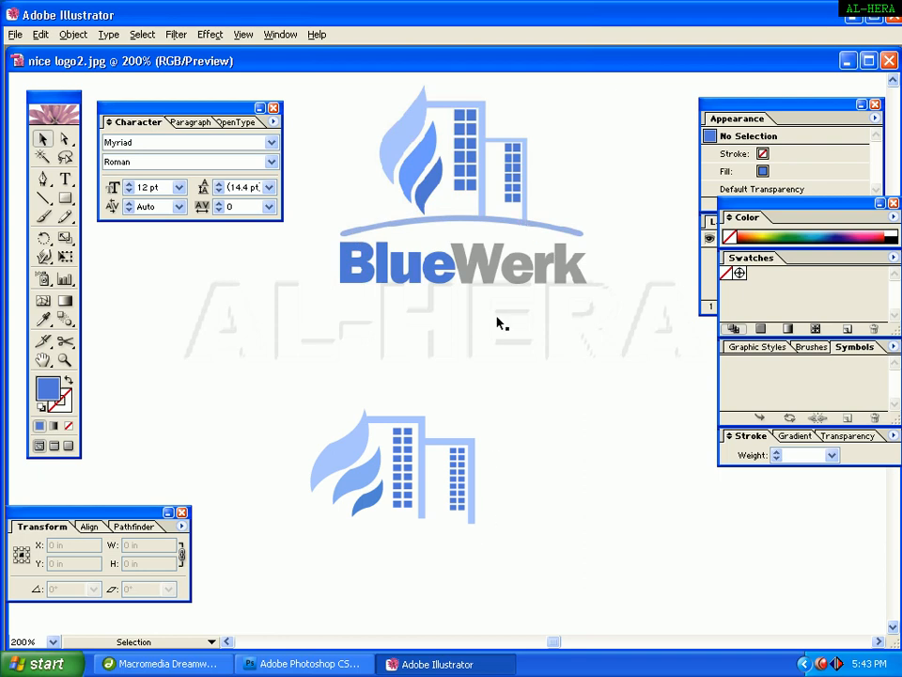
left_click(45, 180)
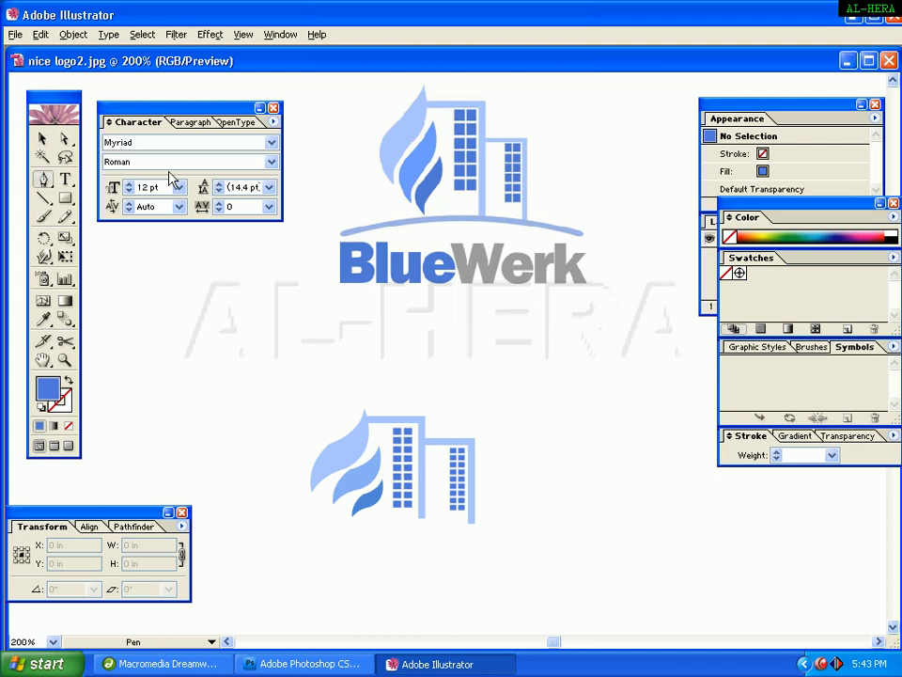
left_click(68, 381)
left_click(67, 401)
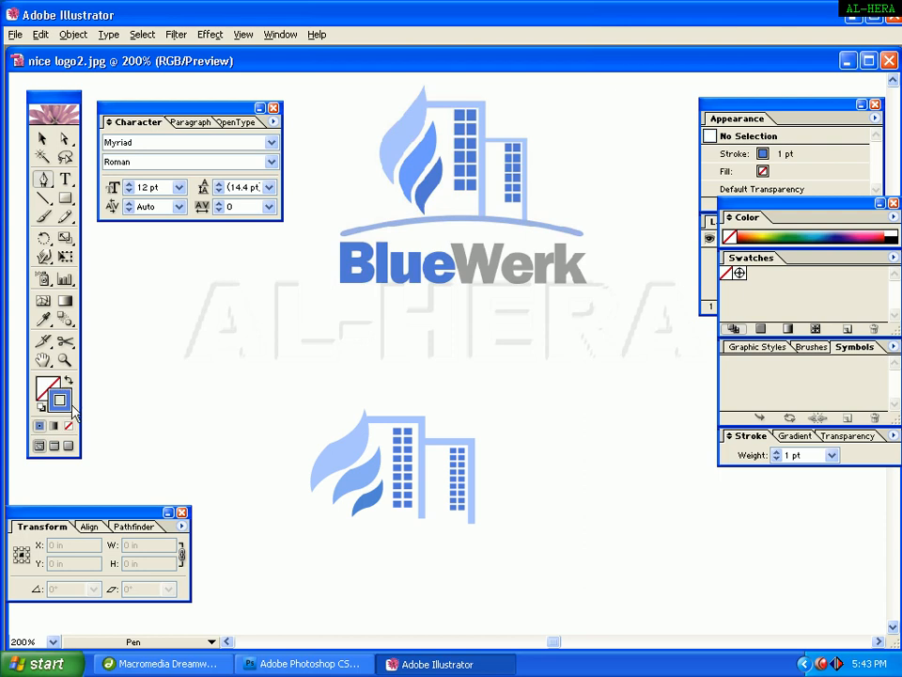
left_click(43, 320)
left_click(349, 228)
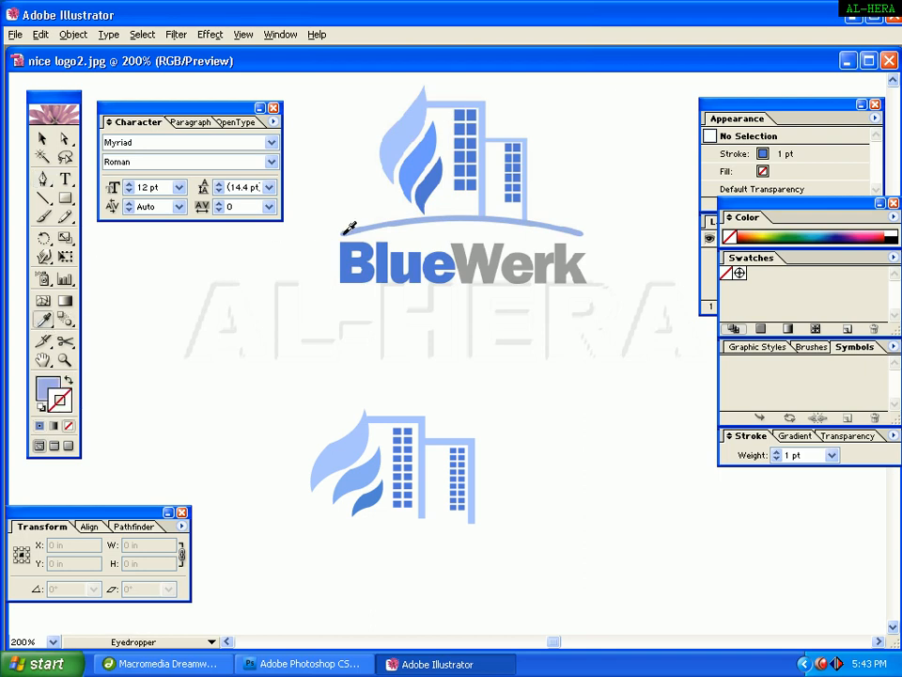
left_click(68, 379)
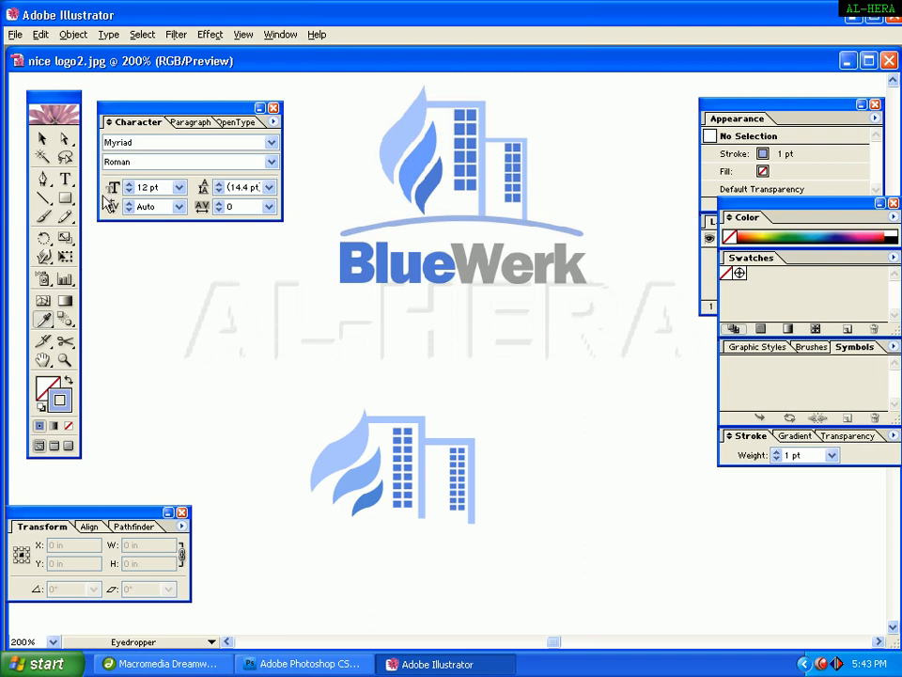
Try drawing a curved arc beneath the buildings with the Pen tool, then undo it.
left_click(41, 177)
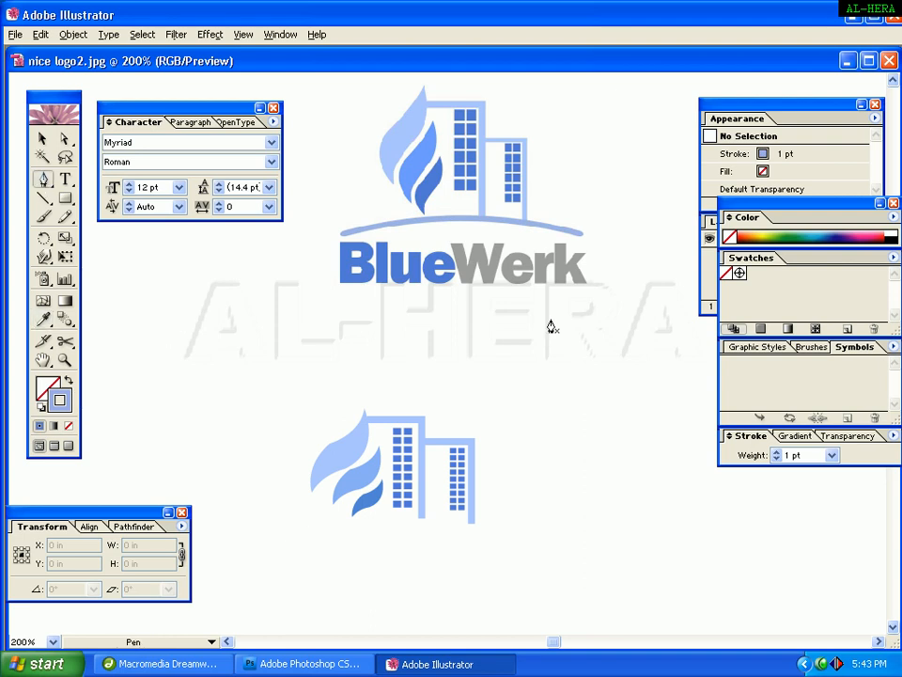
left_click(316, 533)
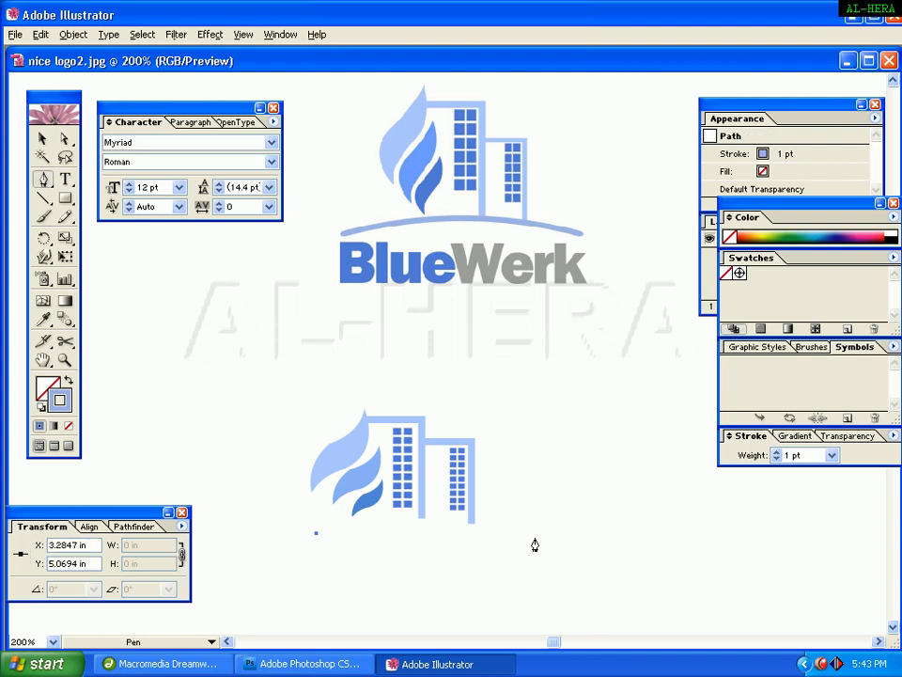
left_click_drag(536, 537, 646, 577)
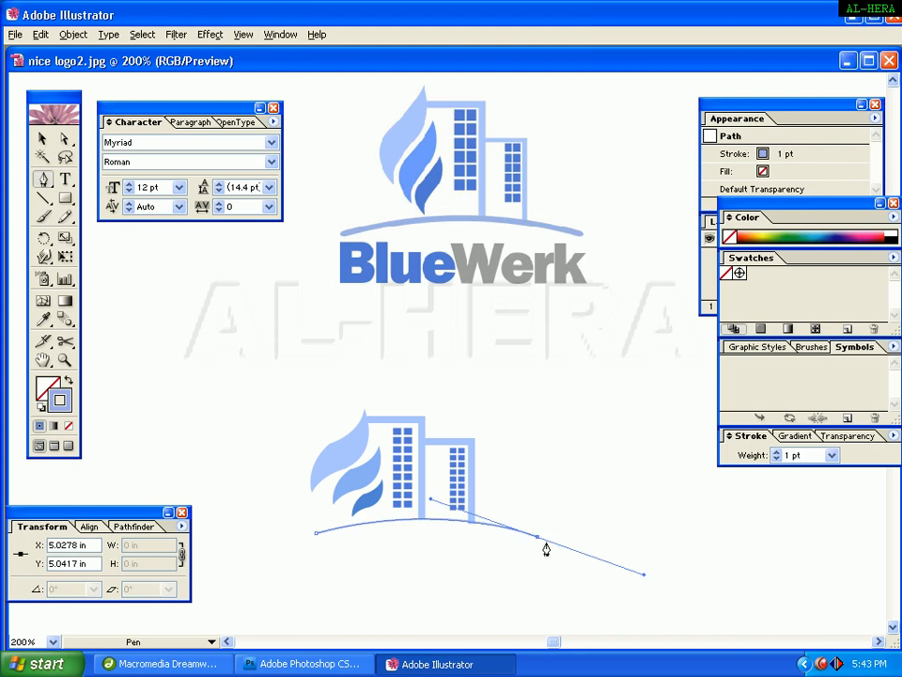
key("ctrl+z")
key("ctrl+z")
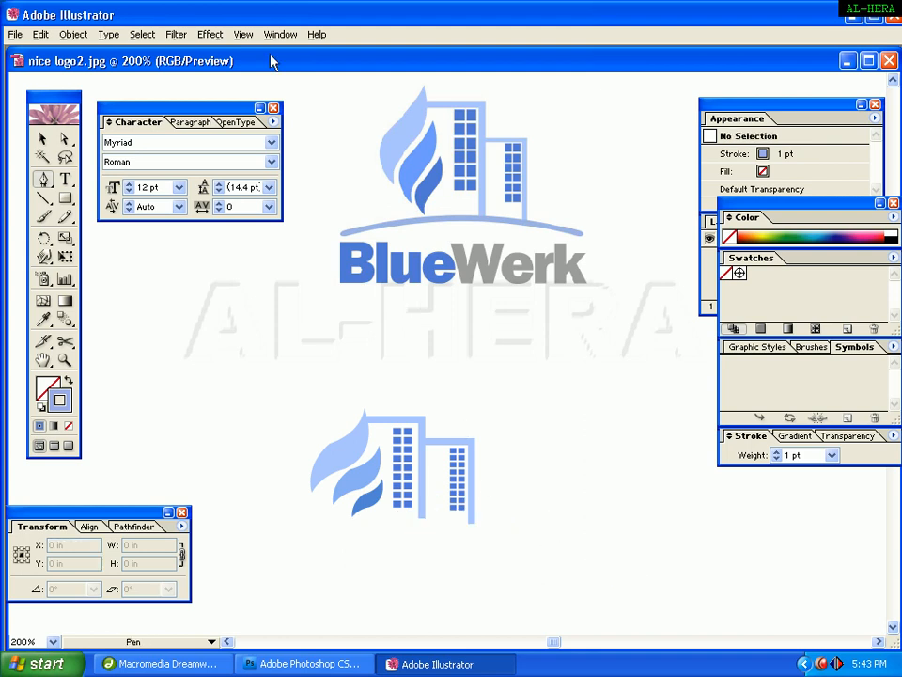
Show the rulers and pull two horizontal guides just below the buildings.
left_click(243, 34)
left_click(245, 272)
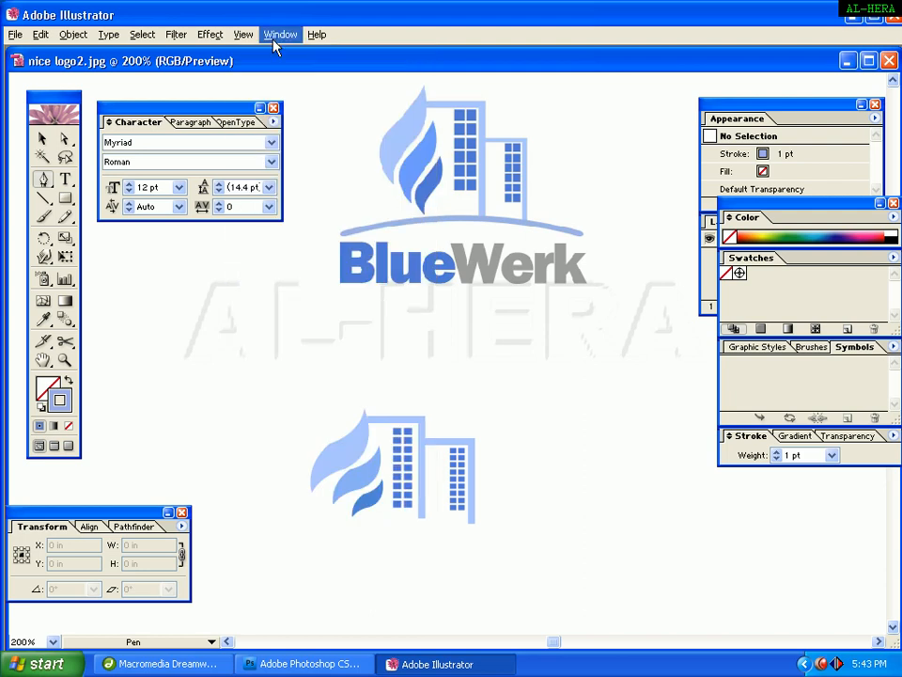
left_click(244, 34)
left_click(271, 333)
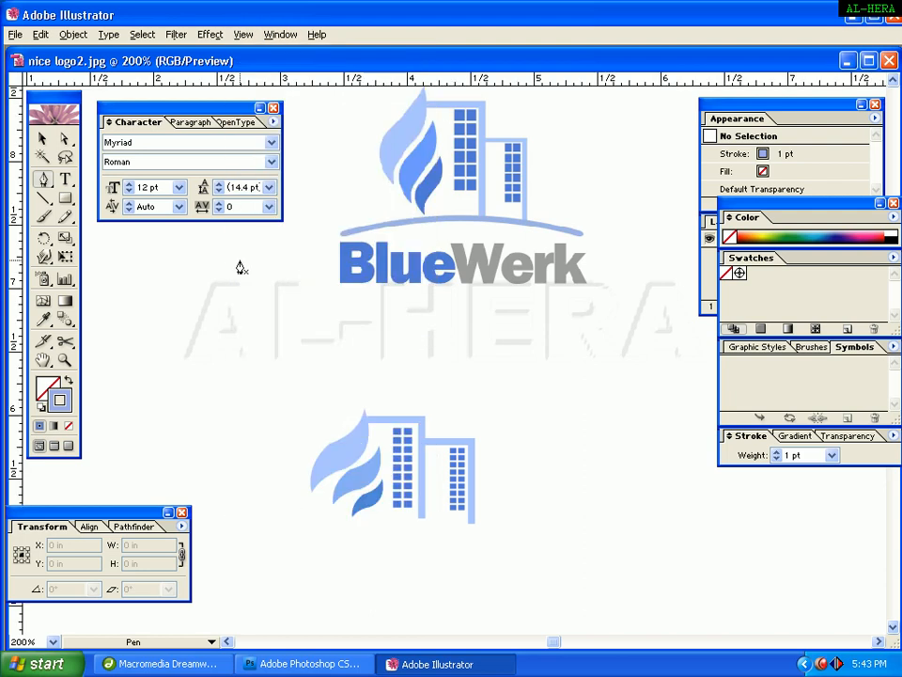
left_click_drag(396, 85, 419, 525)
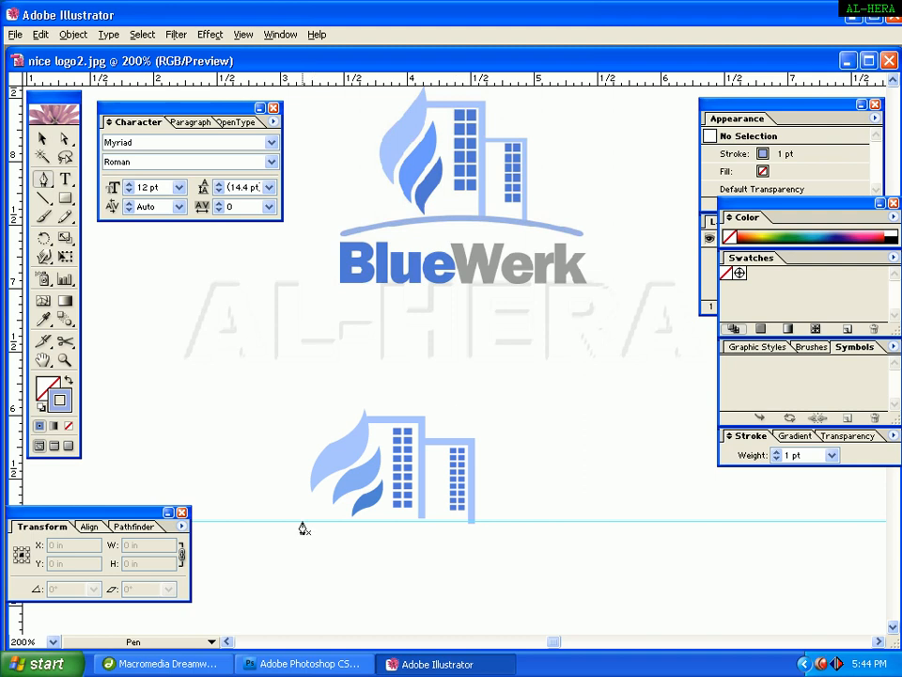
left_click_drag(397, 80, 392, 548)
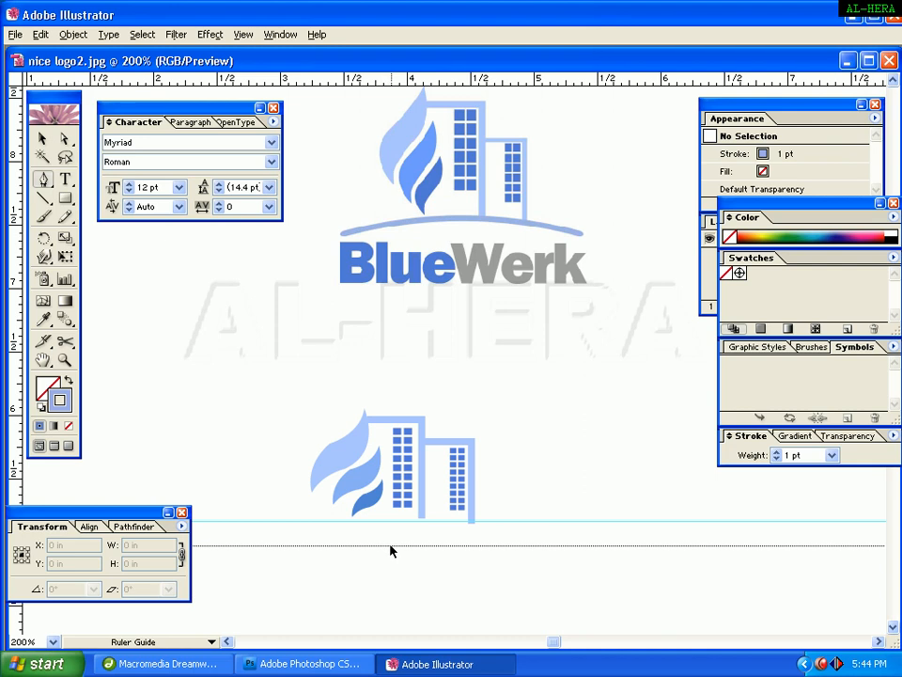
Draw a curved arc between the two guides beneath the buildings with the Pen tool.
left_click(316, 544)
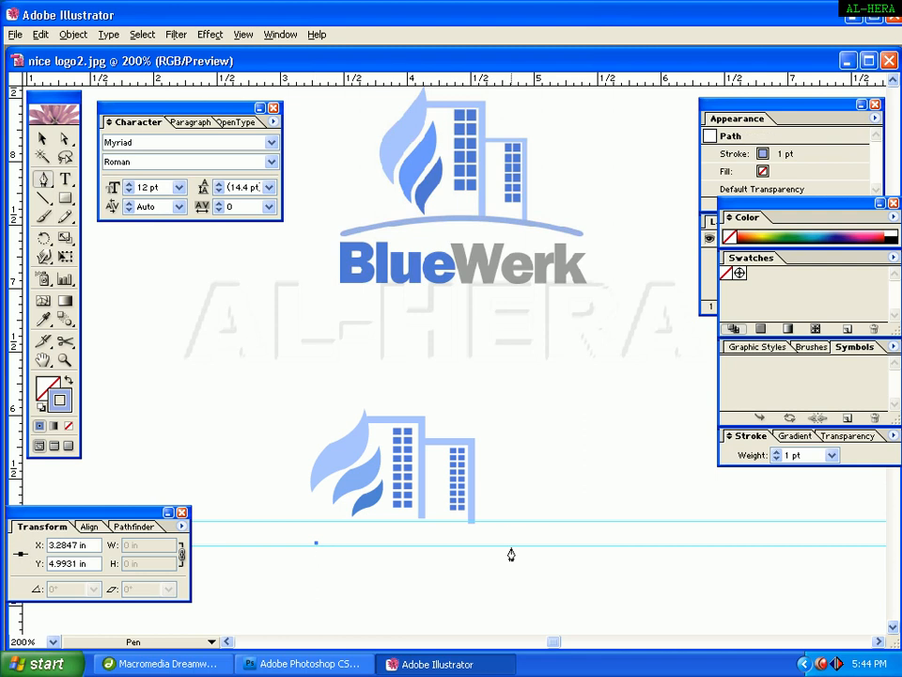
left_click_drag(510, 545, 593, 611)
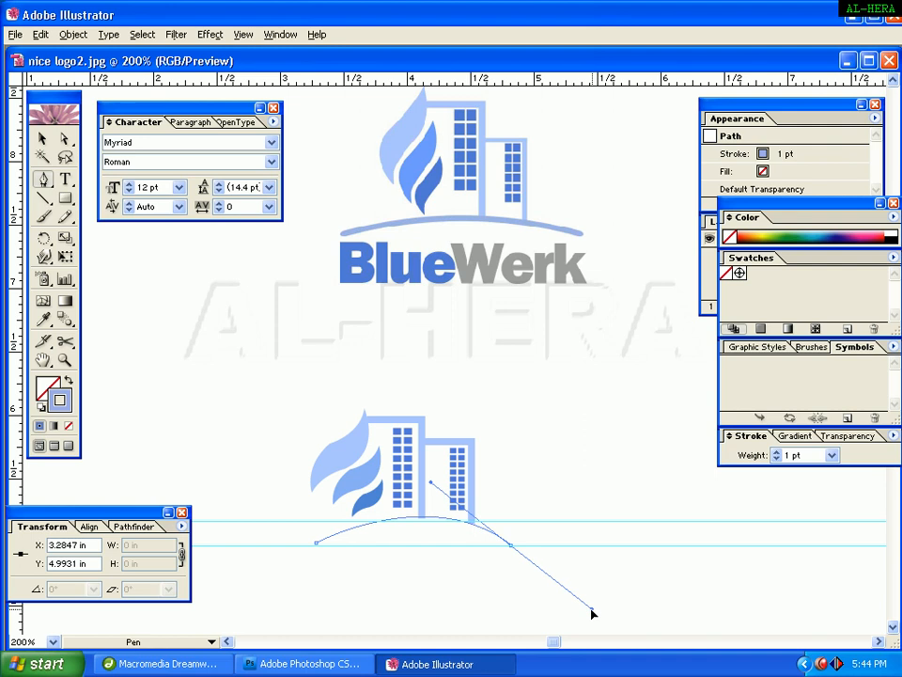
left_click_drag(592, 613, 592, 611)
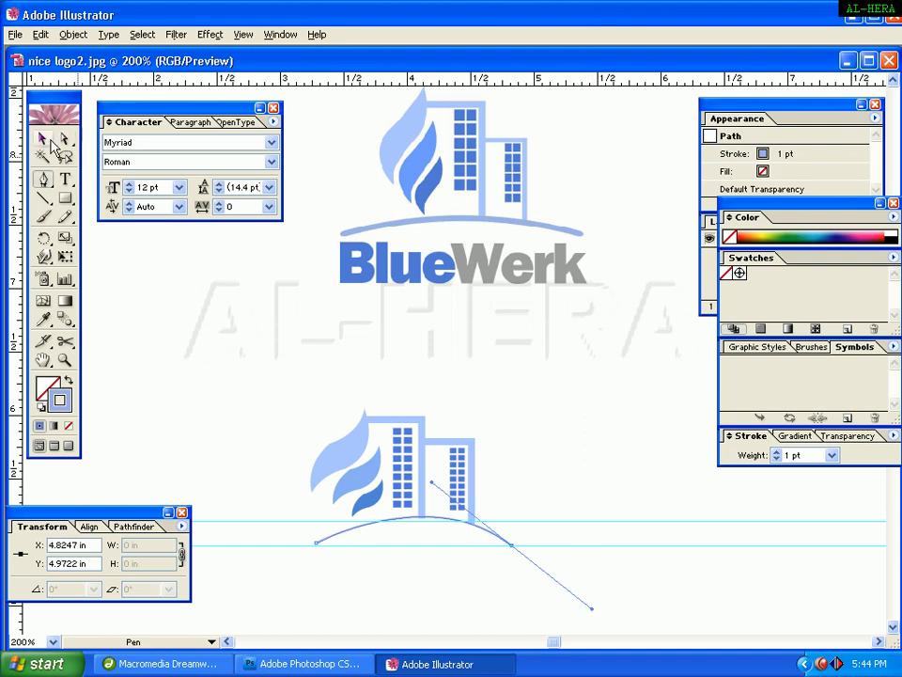
left_click(512, 544)
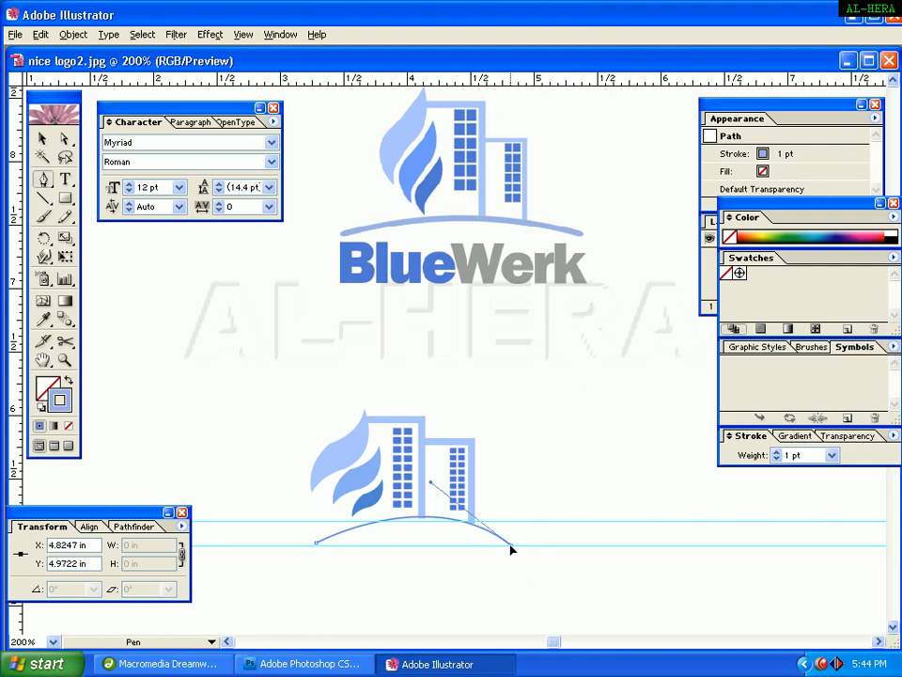
left_click(42, 139)
left_click(514, 549)
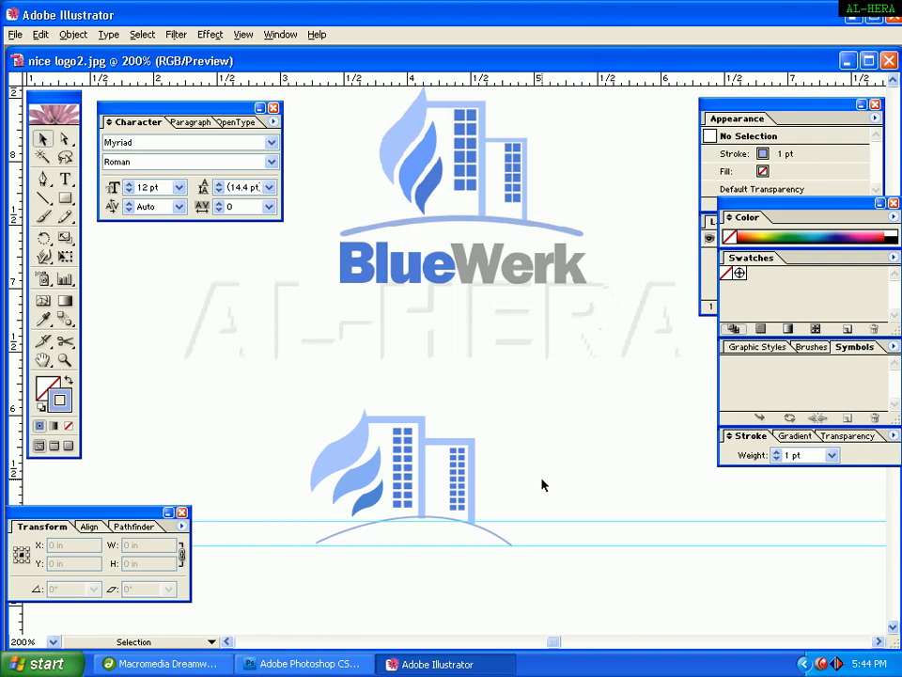
Zoom in on the arc and select it to inspect its shape.
left_click(65, 360)
left_click_drag(254, 393, 550, 587)
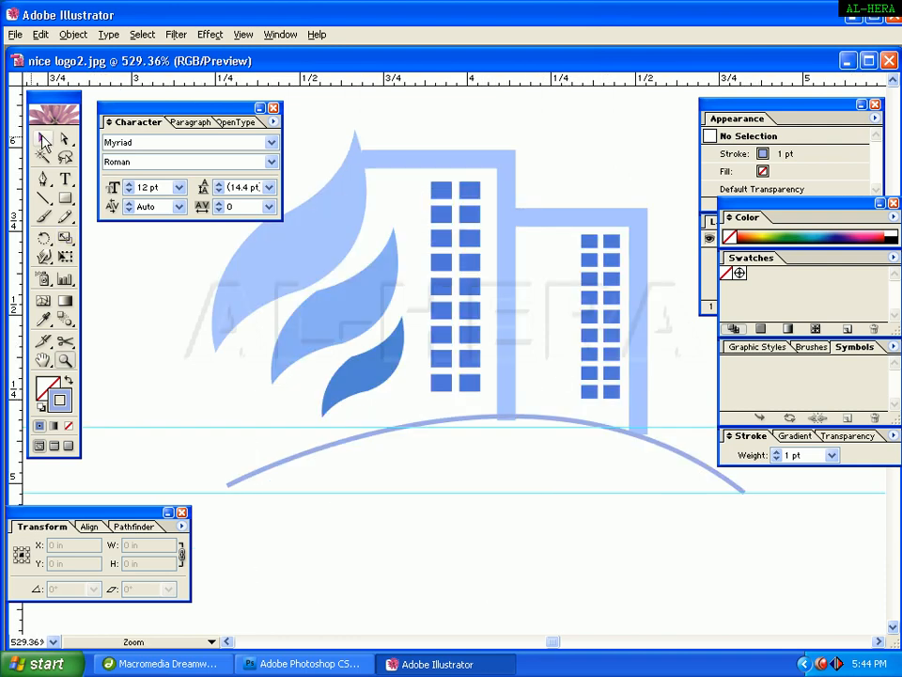
left_click(41, 138)
left_click_drag(691, 458, 560, 470)
left_click(554, 471)
left_click(609, 574)
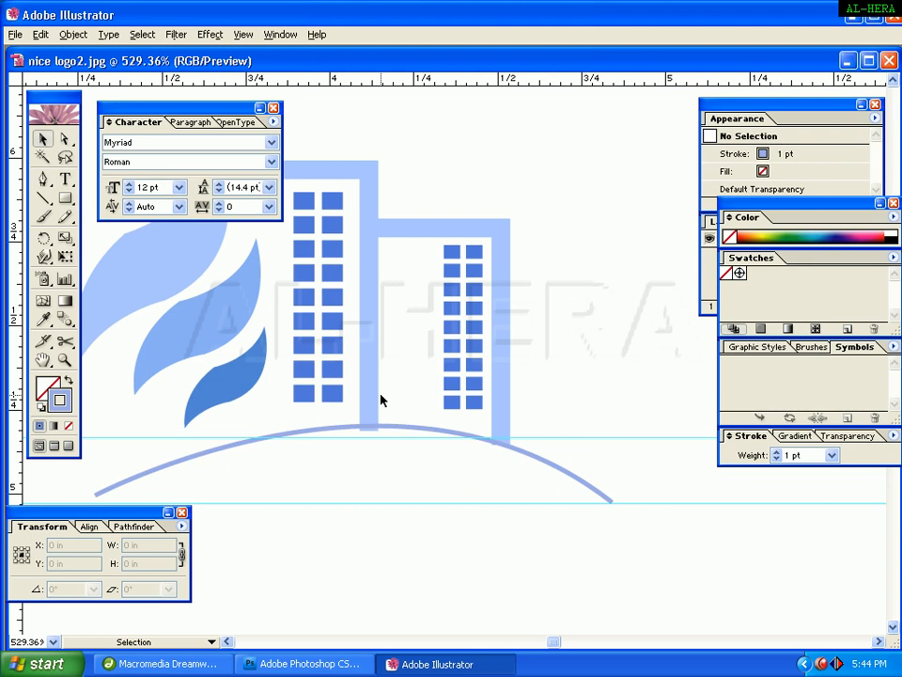
left_click(613, 503)
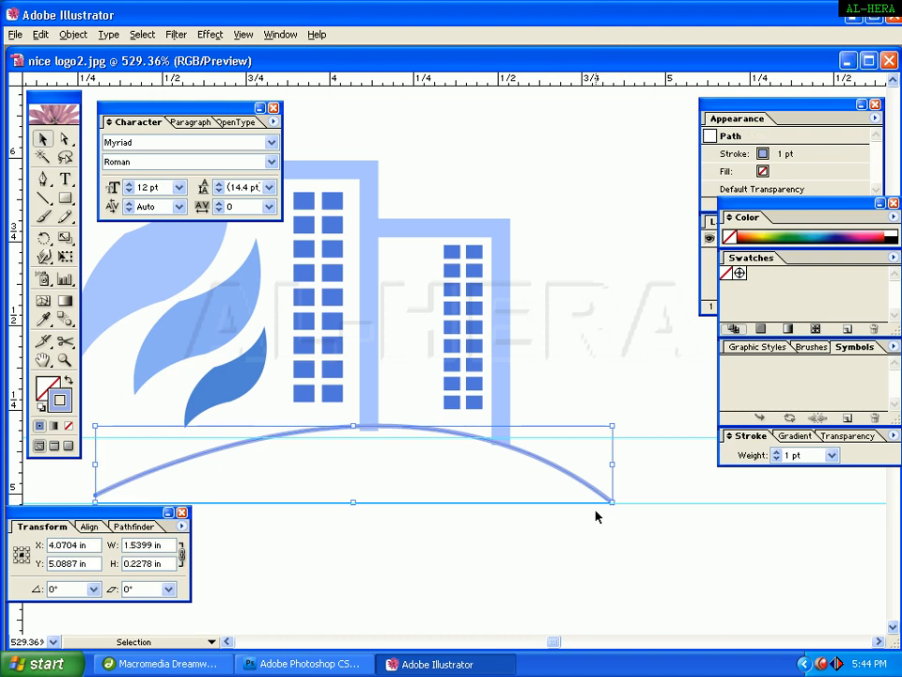
key("Tab")
left_click(524, 566)
key("Tab")
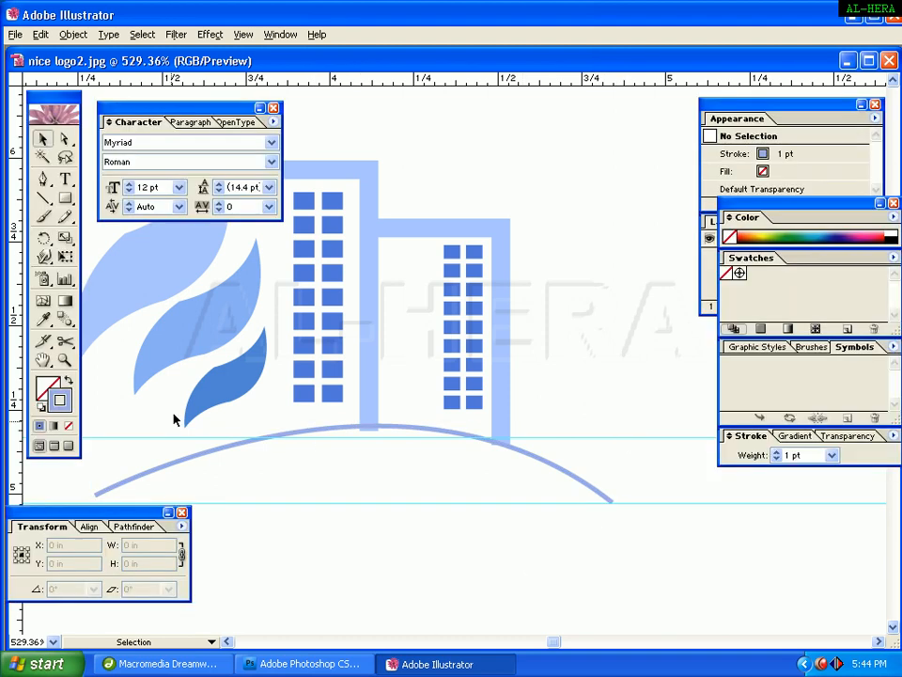
Reshape the arc by pulling its right anchor's direction handle further left with Direct Selection.
left_click(64, 138)
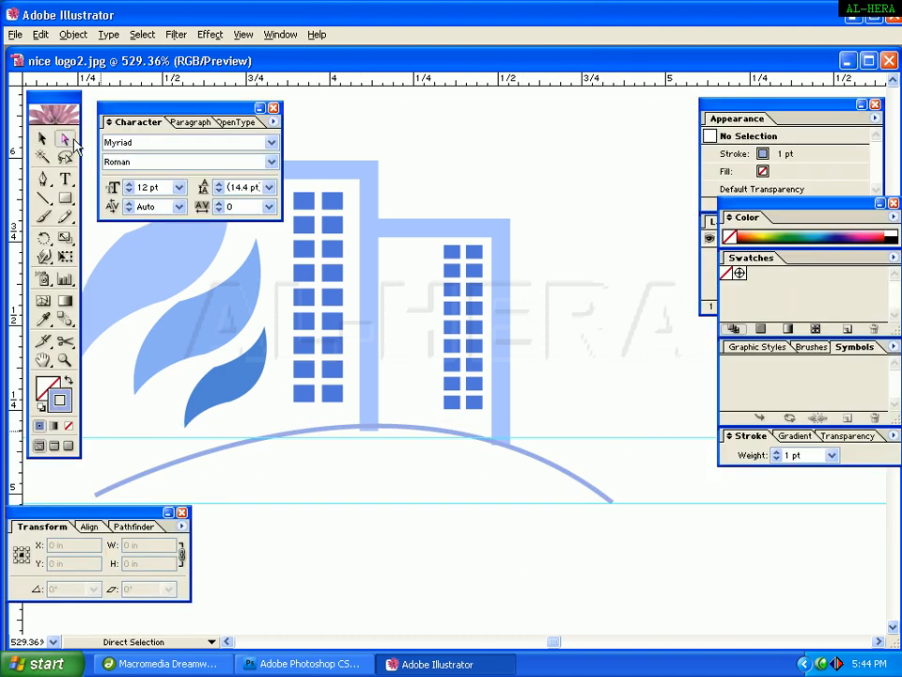
left_click(582, 485)
left_click_drag(400, 338, 422, 340)
key("Tab")
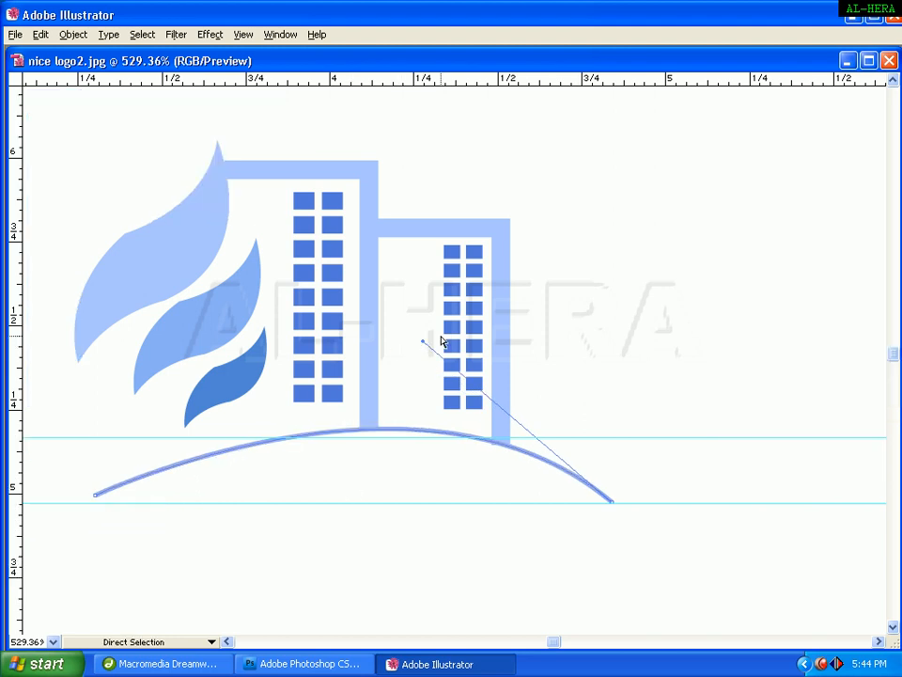
key("Tab")
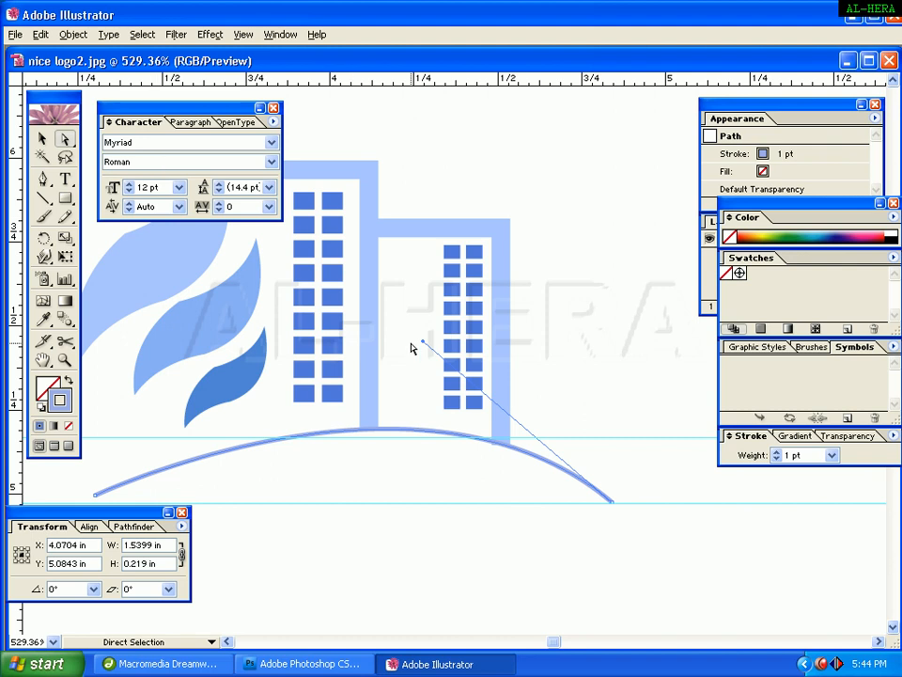
left_click_drag(423, 338, 379, 327)
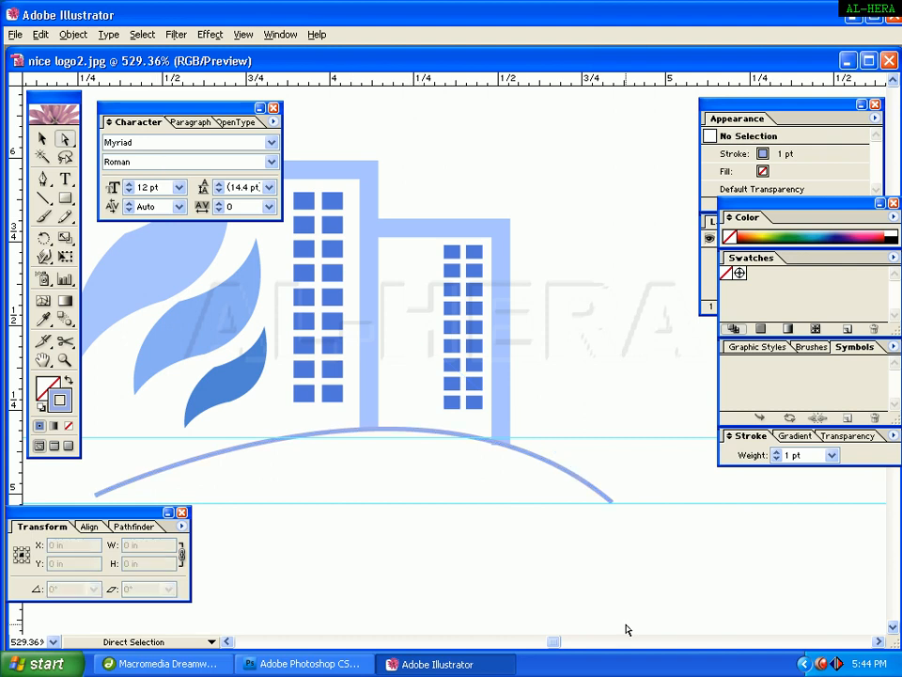
left_click_drag(627, 618, 584, 411)
left_click_drag(422, 348, 339, 319)
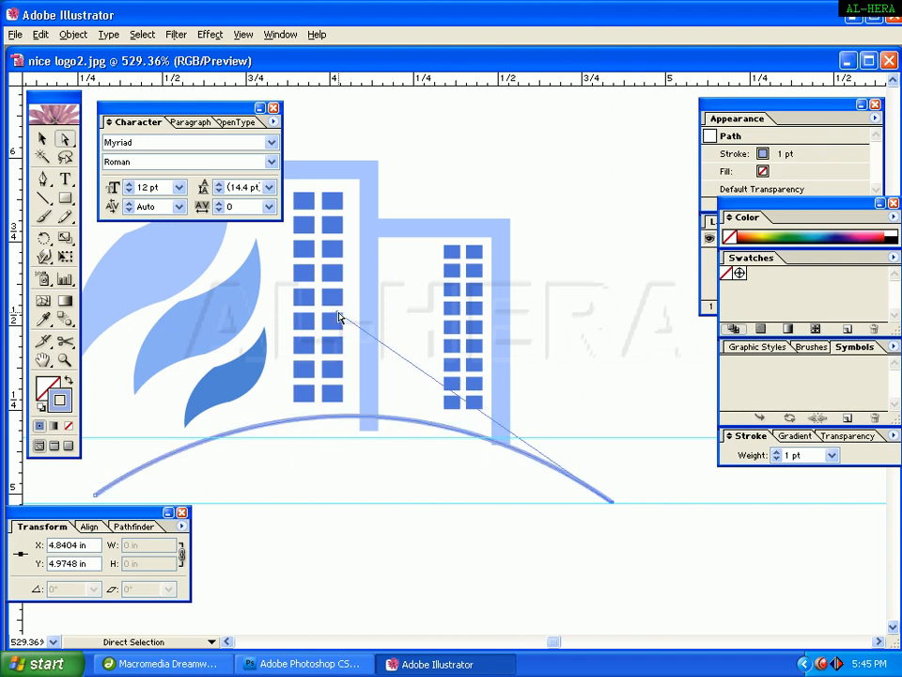
left_click(453, 186)
left_click(41, 139)
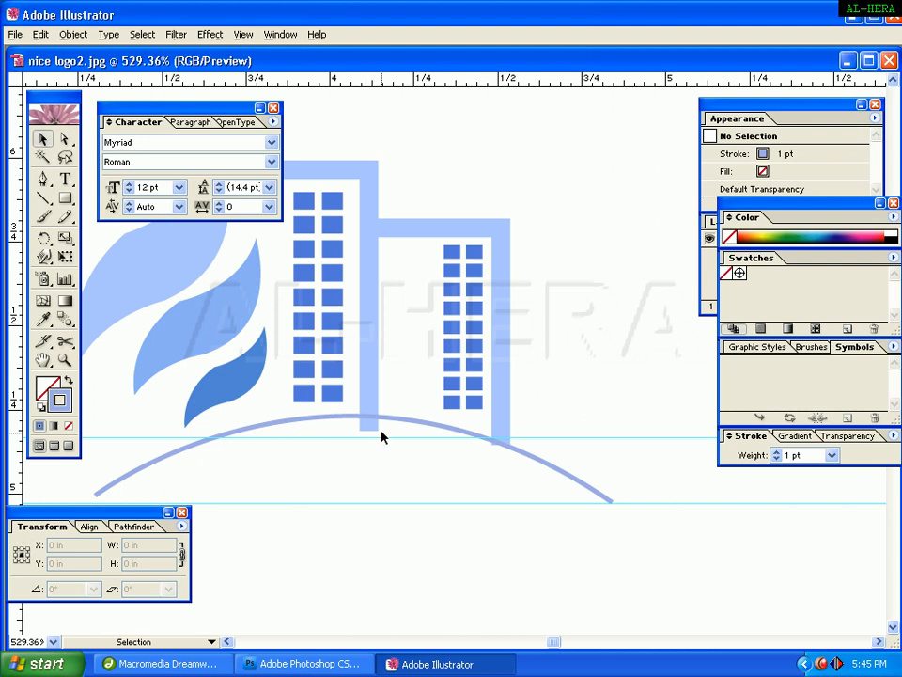
Shorten the first building outline so its bottom ends at the top of the arc.
left_click(366, 404)
left_click(398, 145)
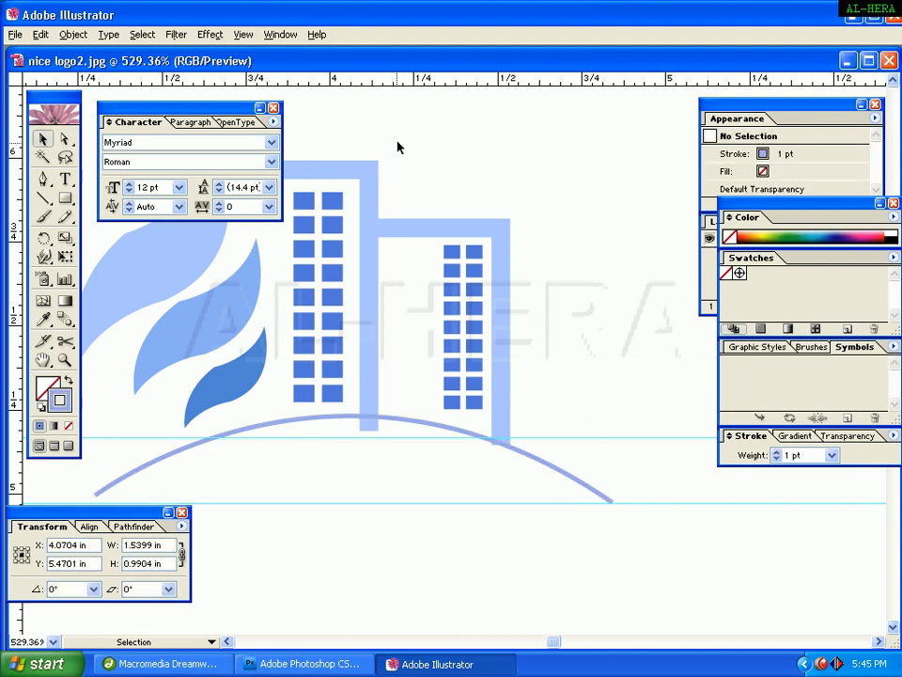
left_click(375, 197)
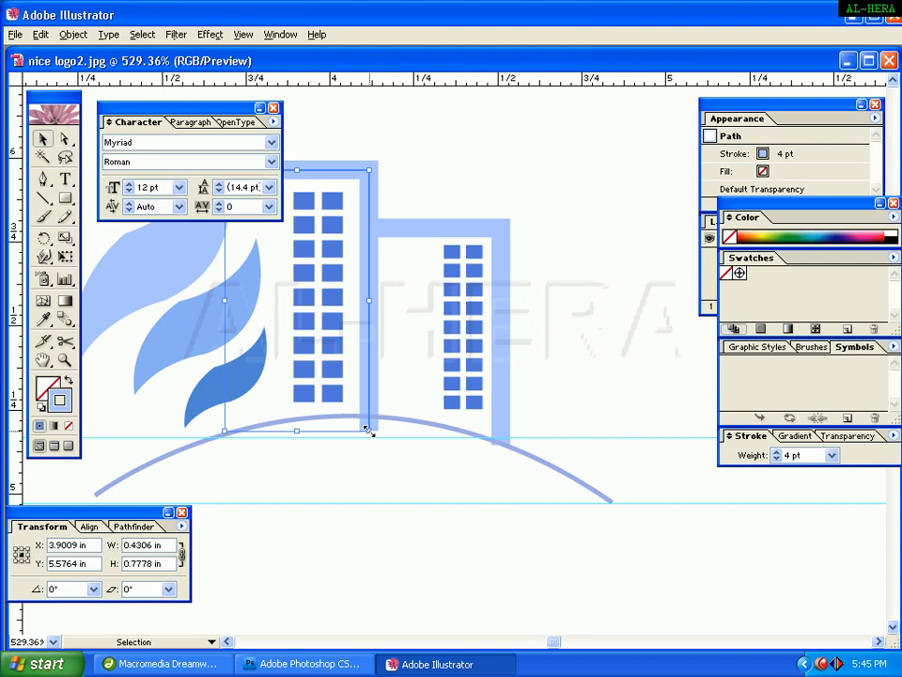
left_click_drag(368, 430, 367, 417)
left_click(549, 289)
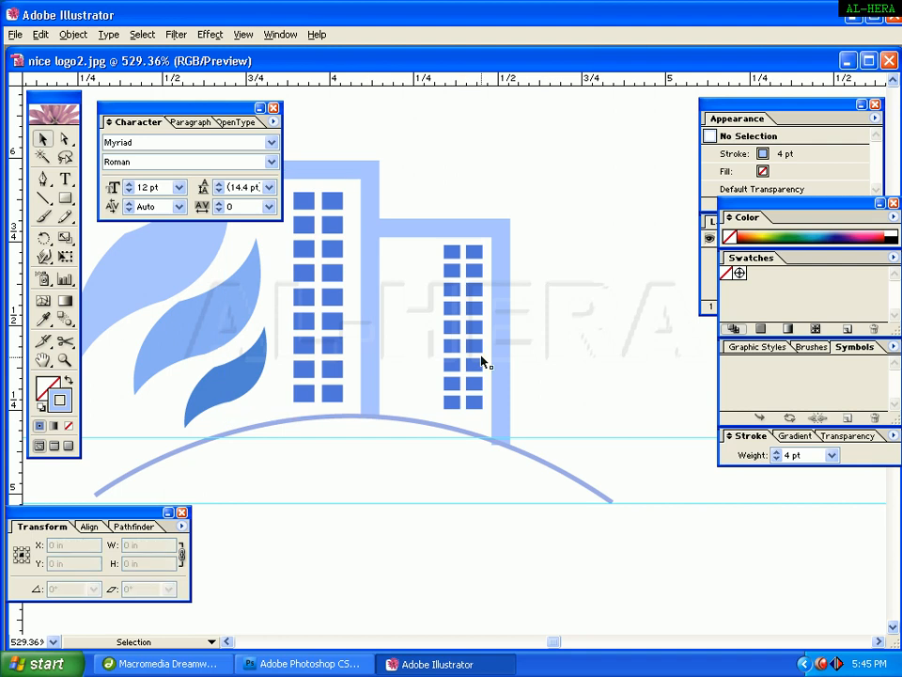
Set the arc's stroke weight to 2 pt.
left_click(582, 488)
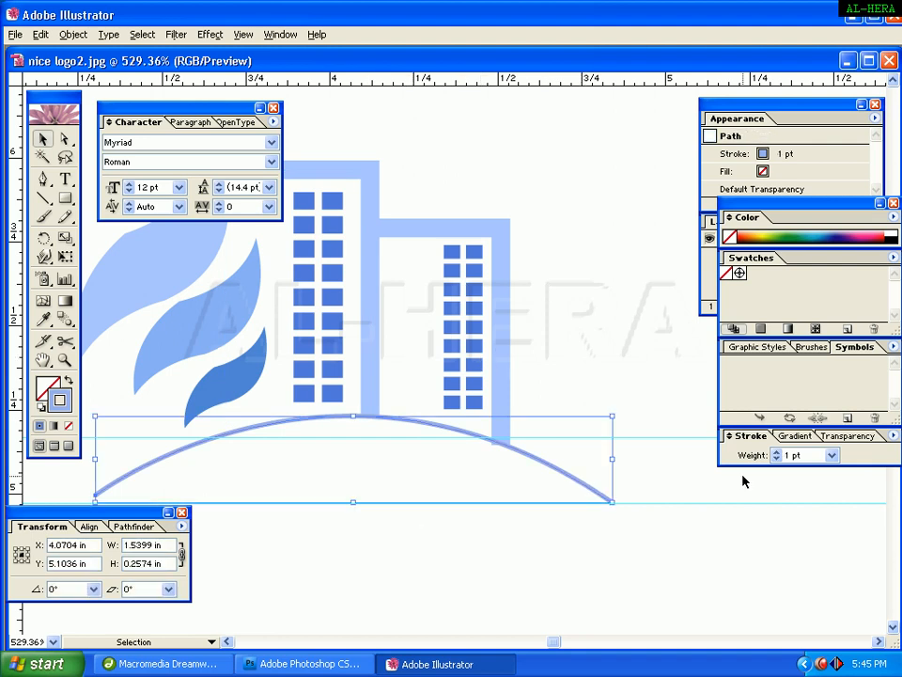
left_click(832, 455)
left_click(814, 261)
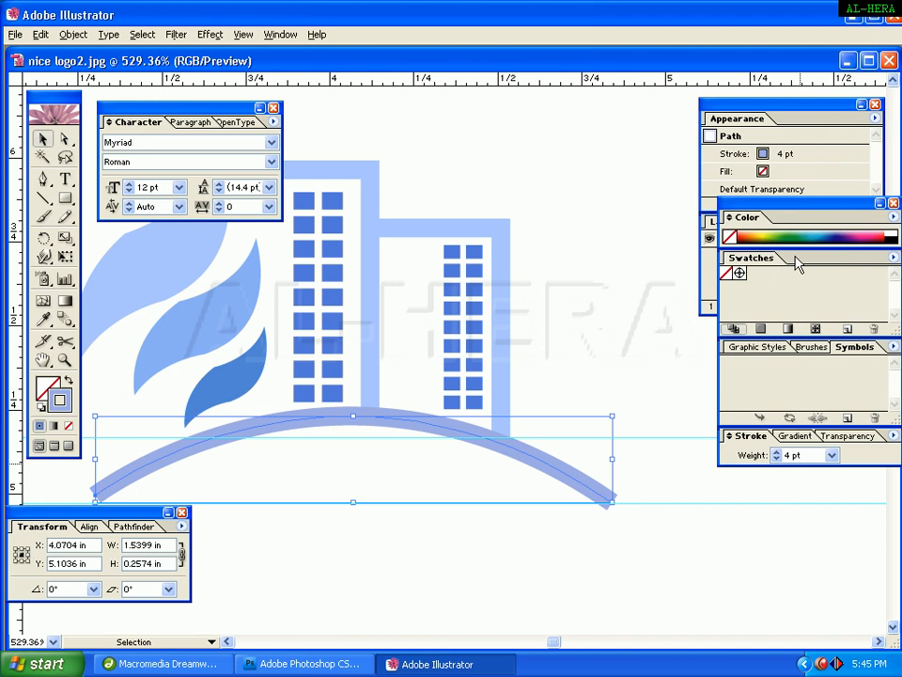
left_click(832, 455)
left_click(758, 233)
left_click(624, 309)
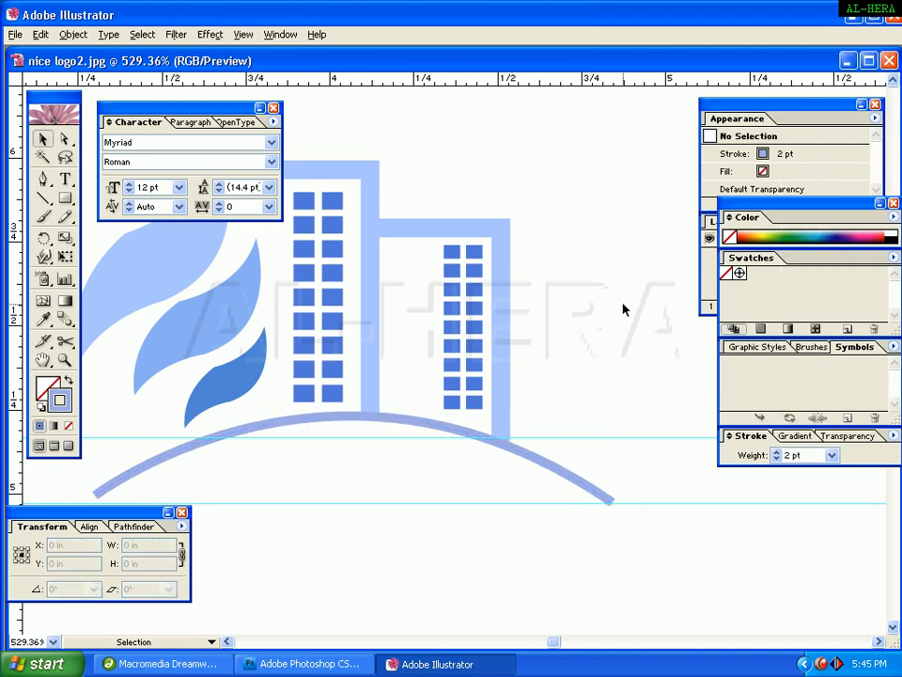
Change the arc's stroke weight to 3 pt.
key("space")
mouse_move(561, 184)
left_mouse_down()
mouse_move(524, 540)
mouse_move(567, 178)
left_mouse_up()
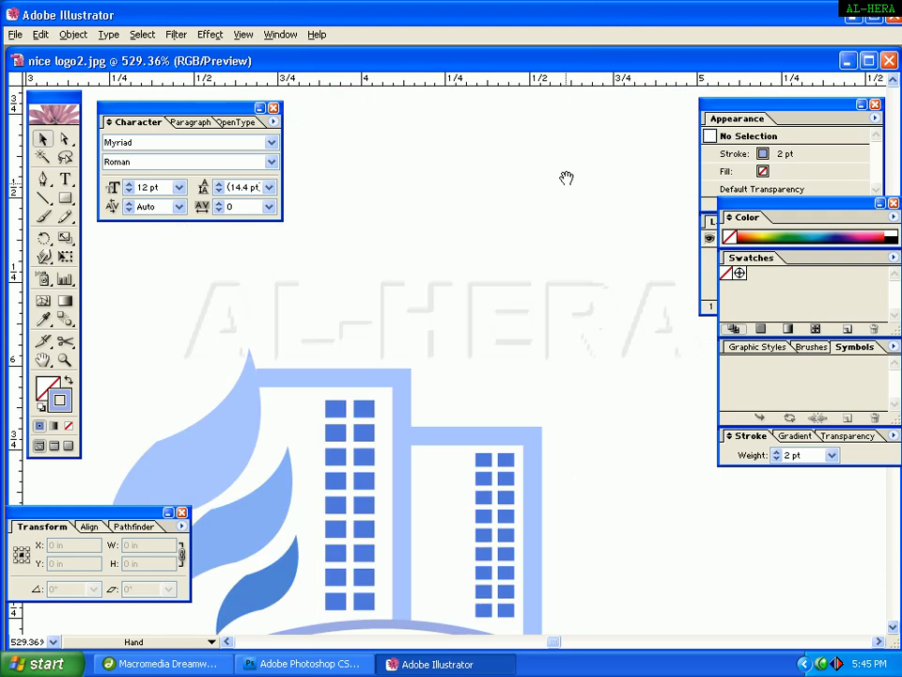
left_click_drag(539, 411, 560, 238)
left_click_drag(562, 322, 580, 271)
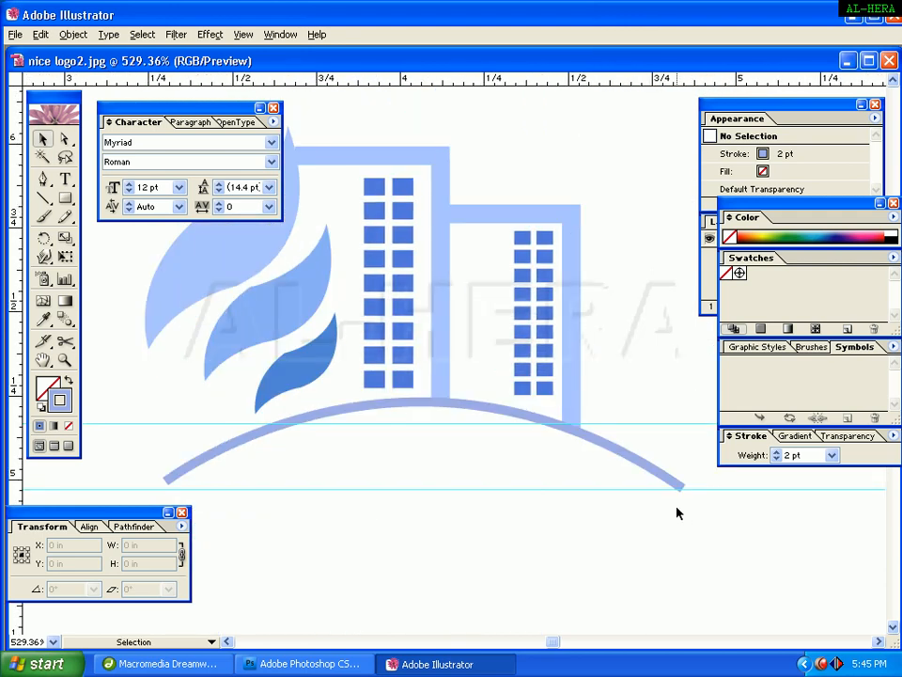
left_click(649, 466)
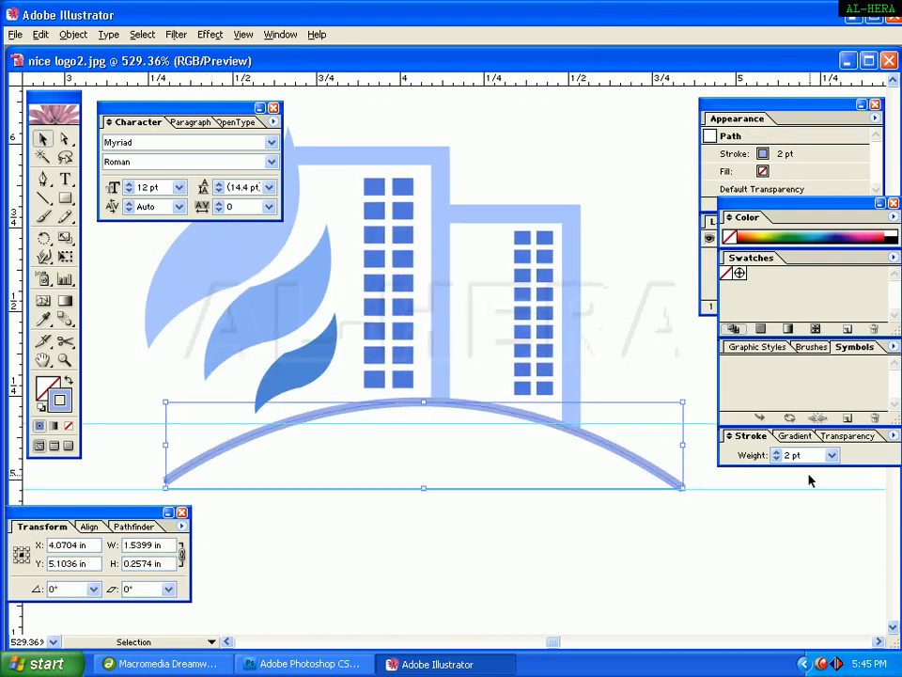
left_click(833, 455)
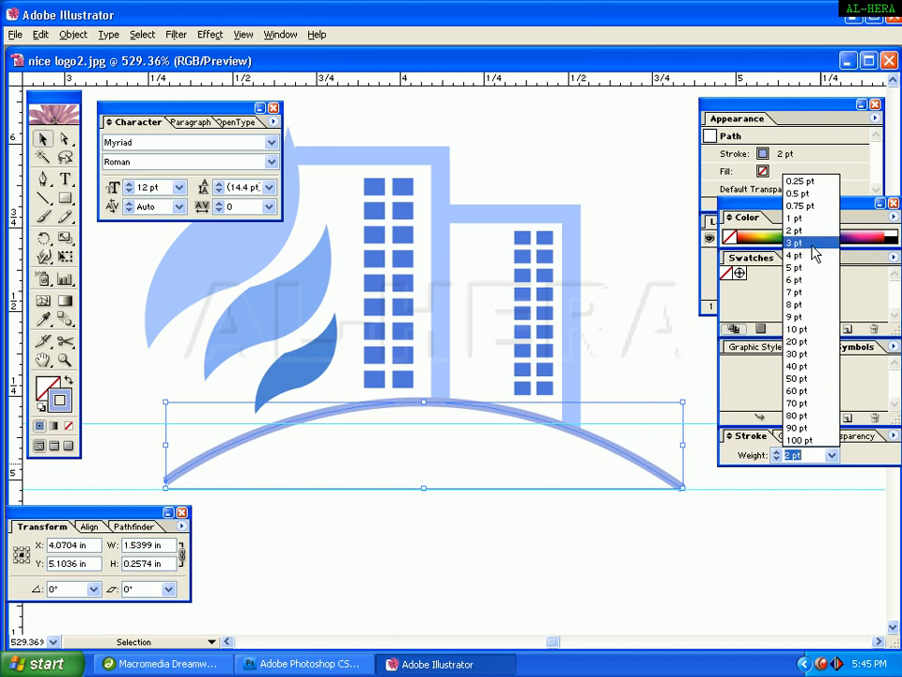
left_click(759, 242)
left_click(655, 187)
Select all shapes of the recreated logo beside the reference and group them.
key("ctrl+minus")
key("ctrl+minus")
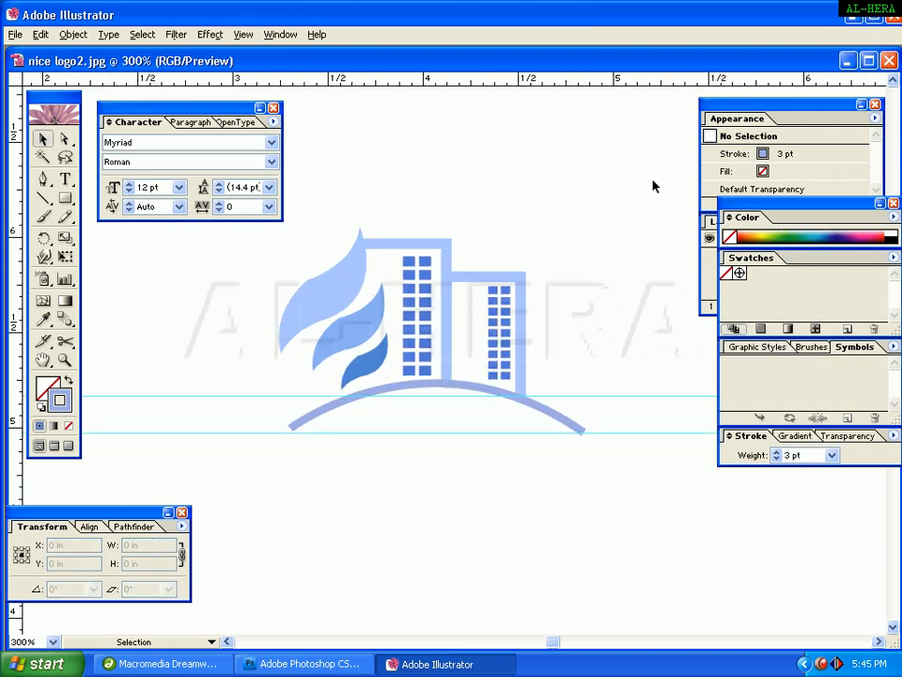
left_click_drag(652, 185, 544, 273)
left_click(439, 137)
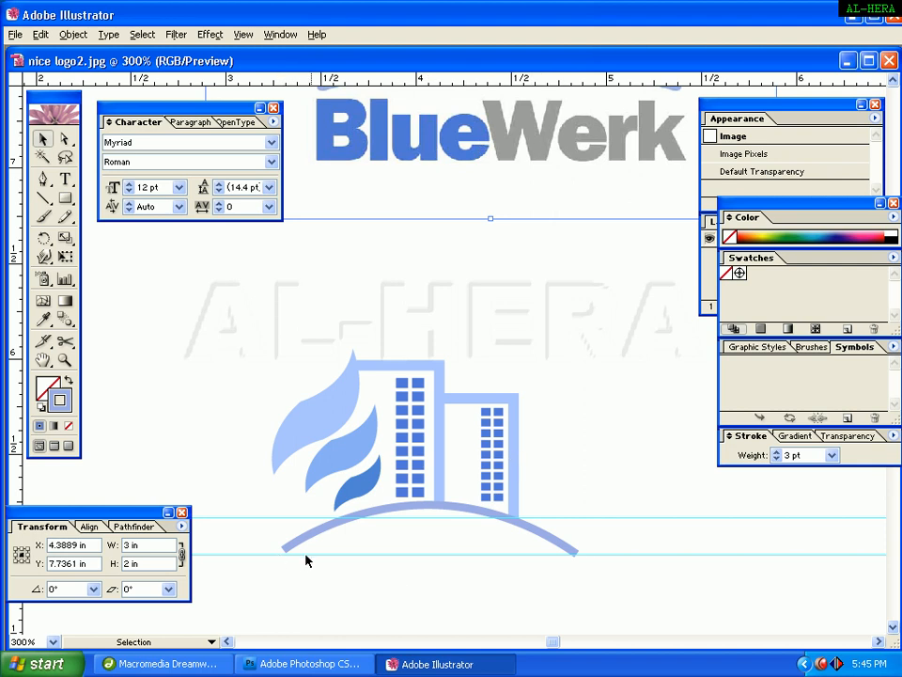
left_click_drag(553, 242, 520, 298)
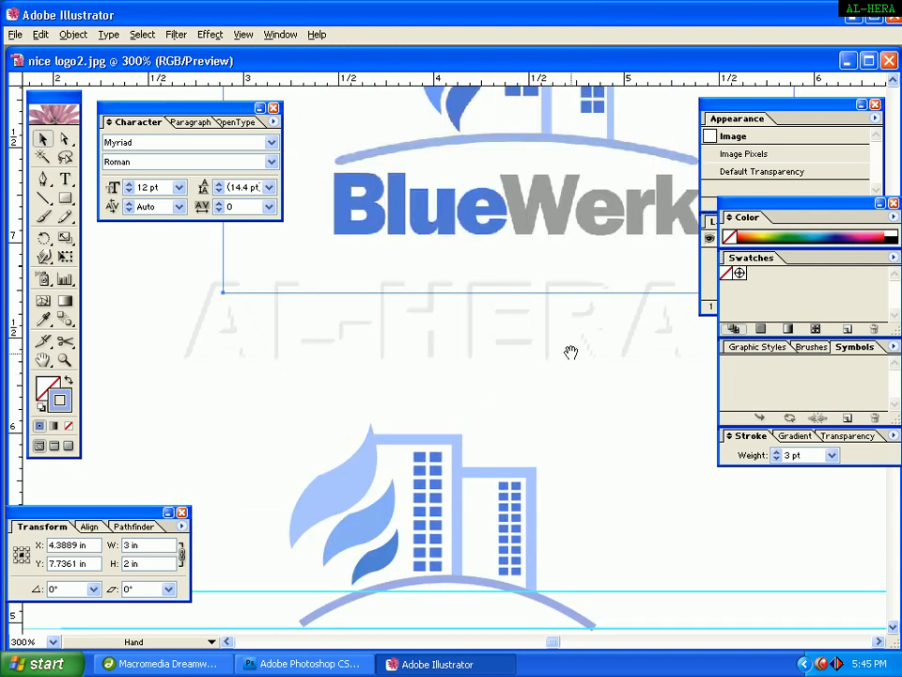
left_click_drag(570, 351, 567, 256)
left_click_drag(270, 338, 701, 553)
right_click(446, 439)
left_click(471, 478)
left_click(665, 521)
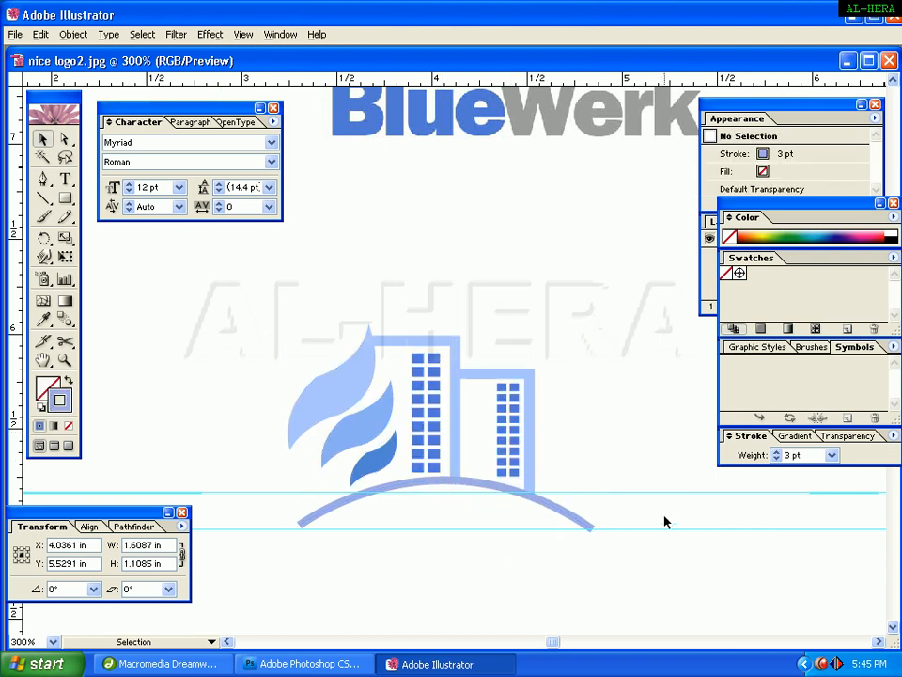
key("ctrl+minus")
key("ctrl+minus")
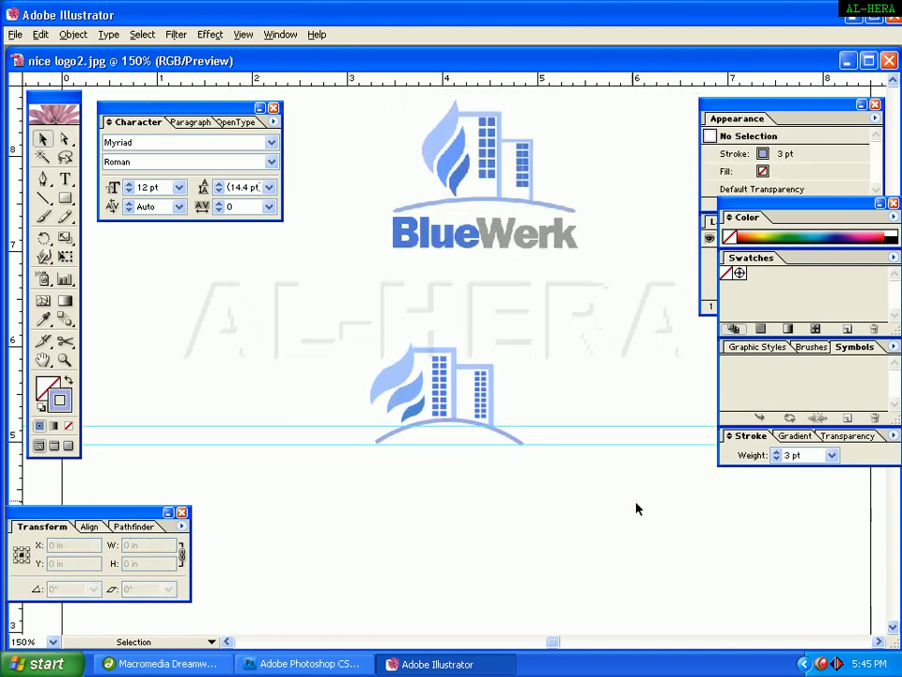